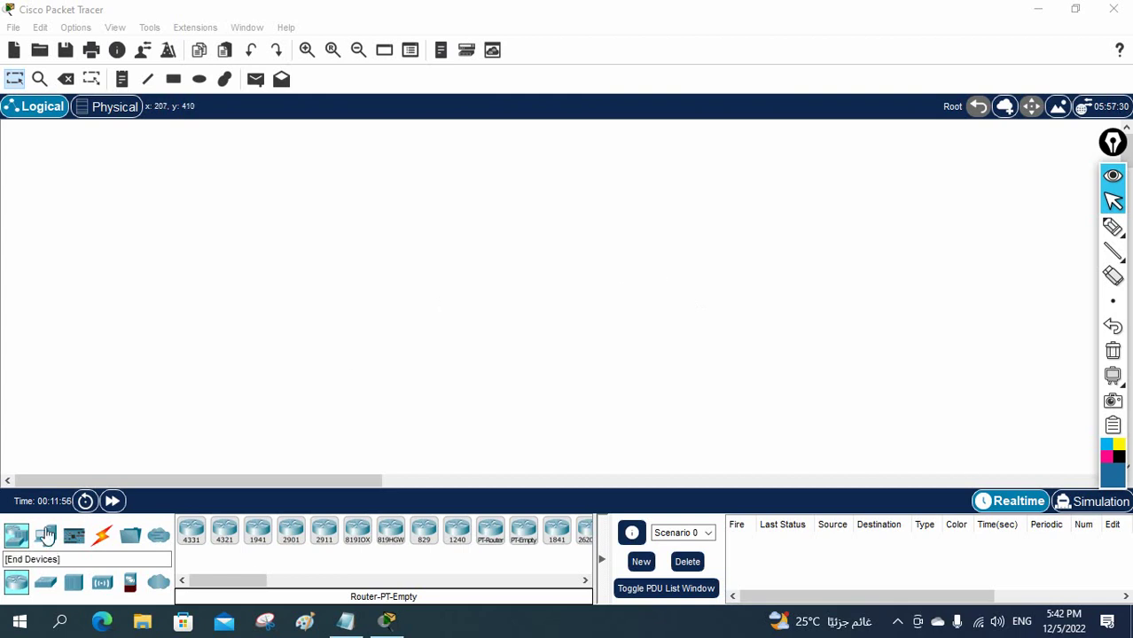
# View the program's About information to check the version, and close it.
pyautogui.click(286, 27)
pyautogui.click(315, 124)
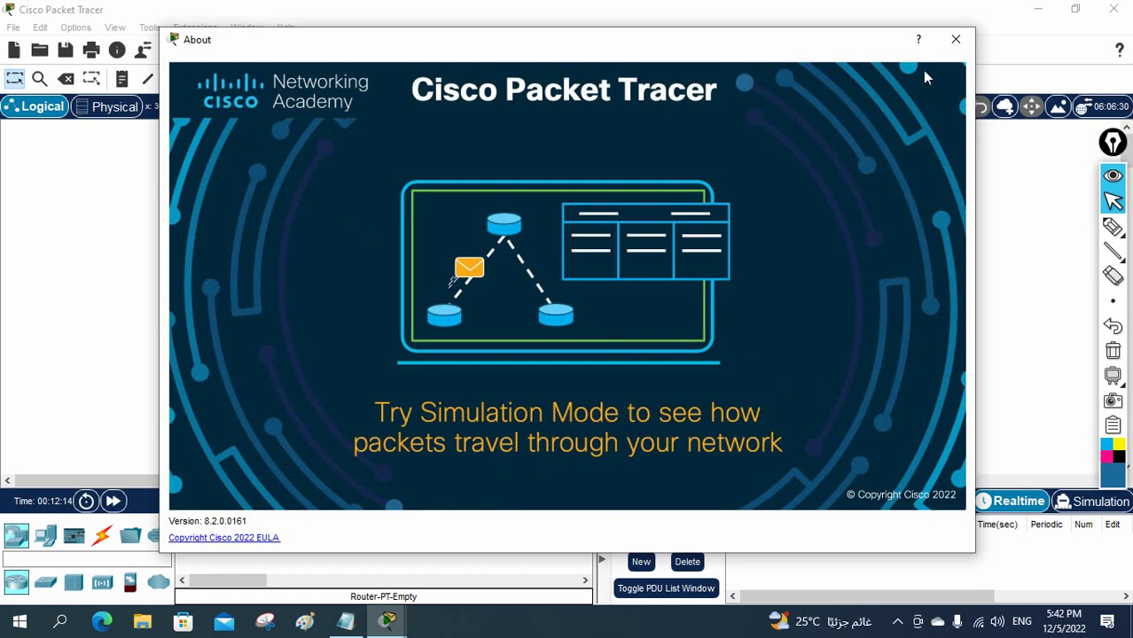
pyautogui.click(954, 41)
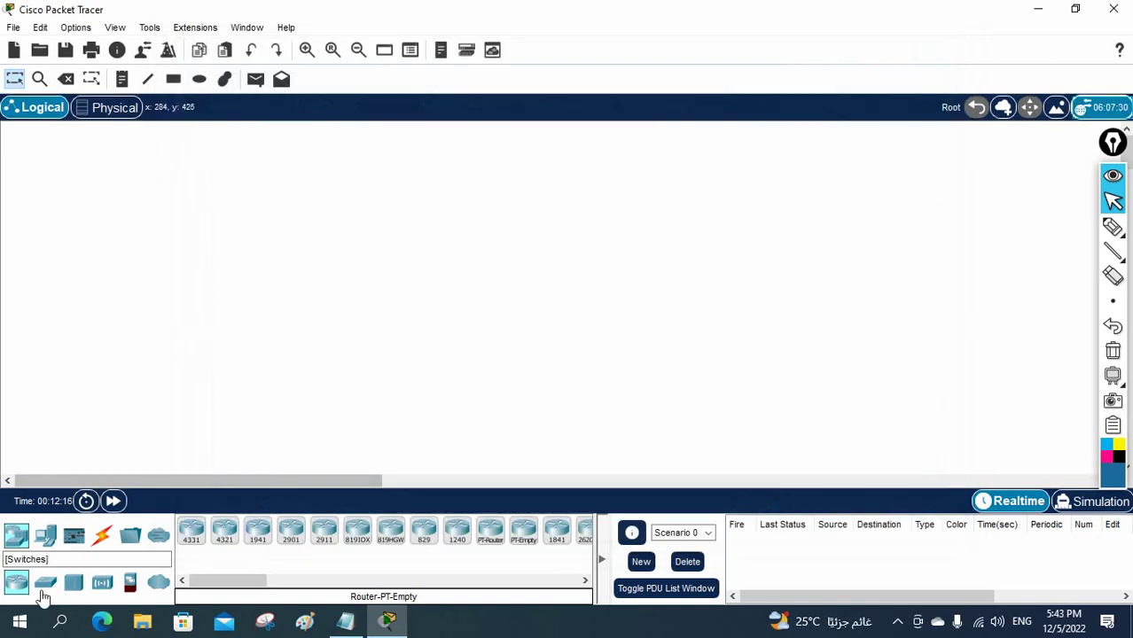
# Place a 2960 switch in the upper middle of the empty workspace and rename it SW.
pyautogui.click(45, 587)
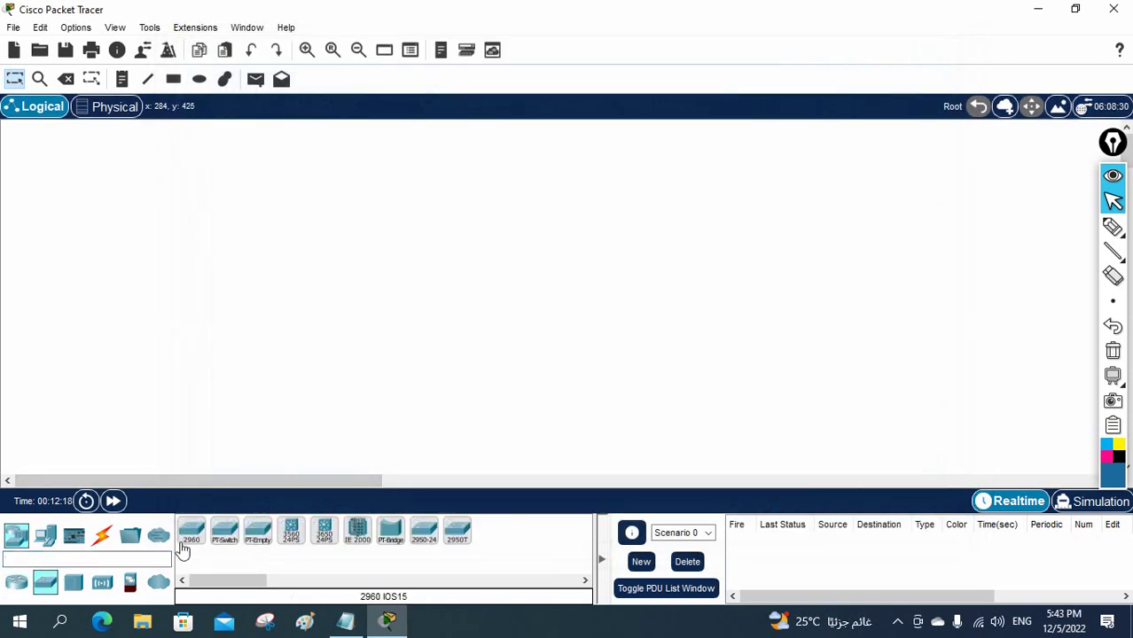
pyautogui.click(194, 528)
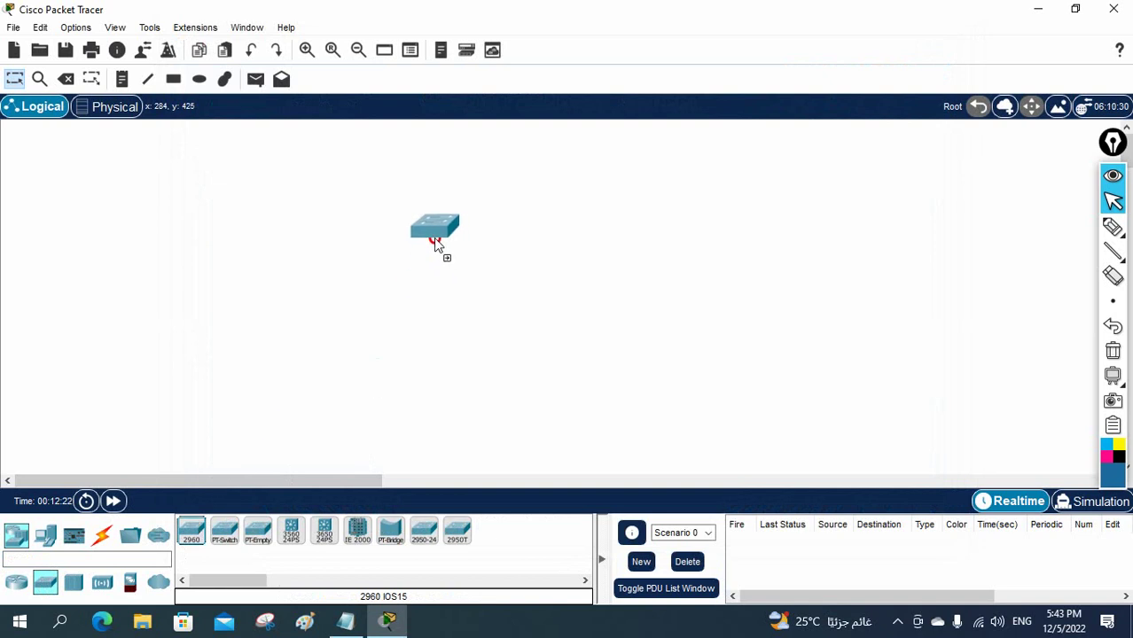
pyautogui.click(432, 249)
pyautogui.click(434, 251)
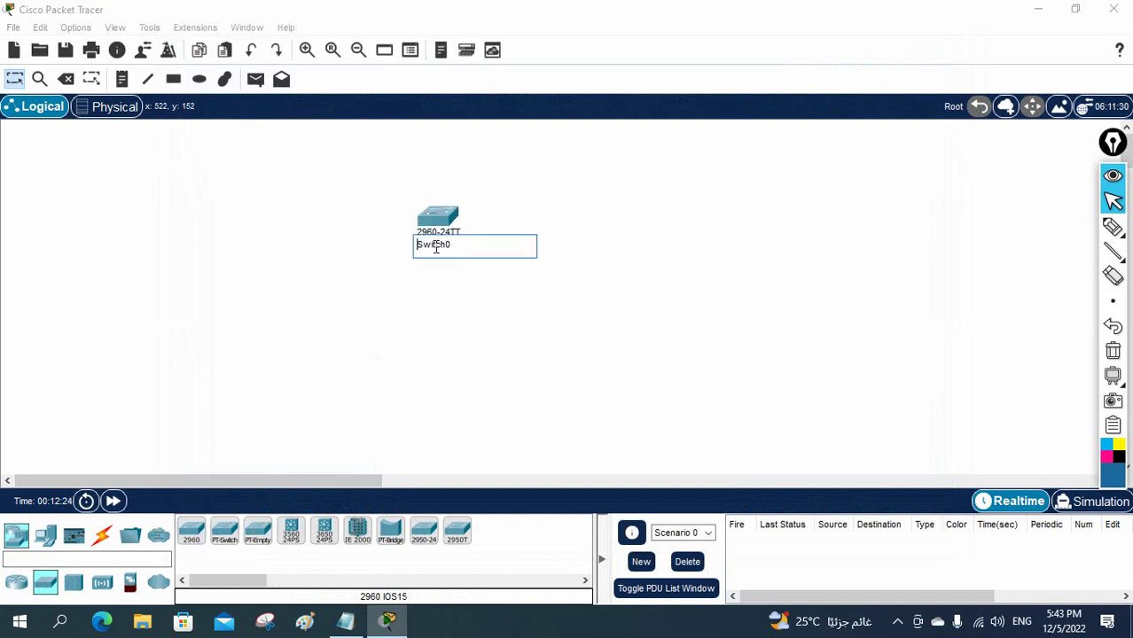
pyautogui.write('SW')
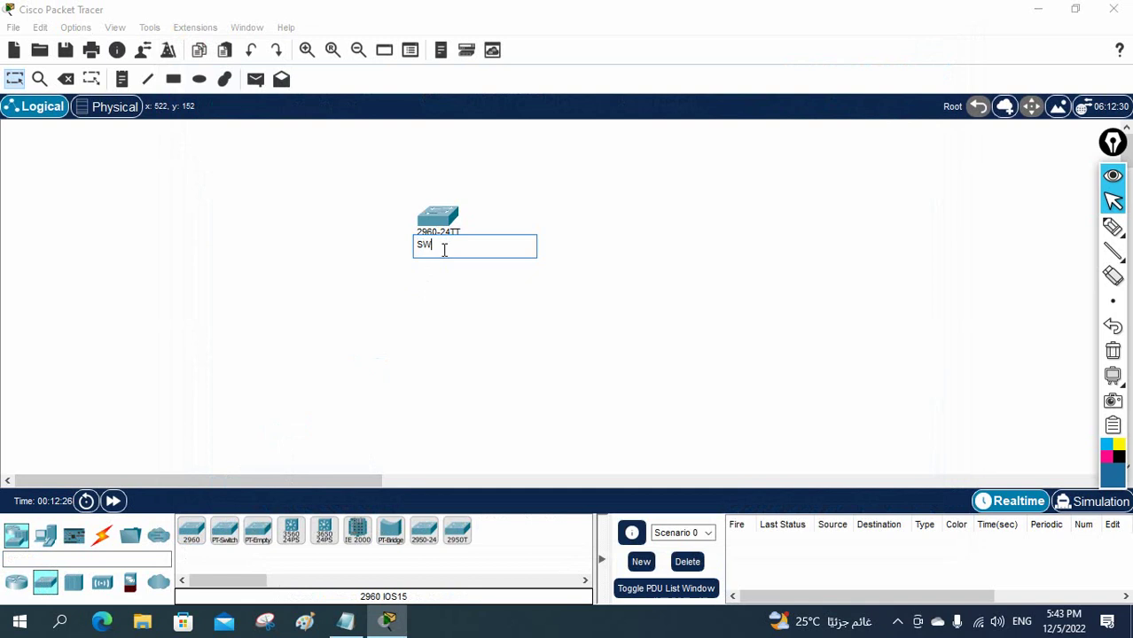
pyautogui.click(623, 332)
# Place four PCs around the switch, two on each side, and nudge the lower-left one slightly.
pyautogui.click(51, 547)
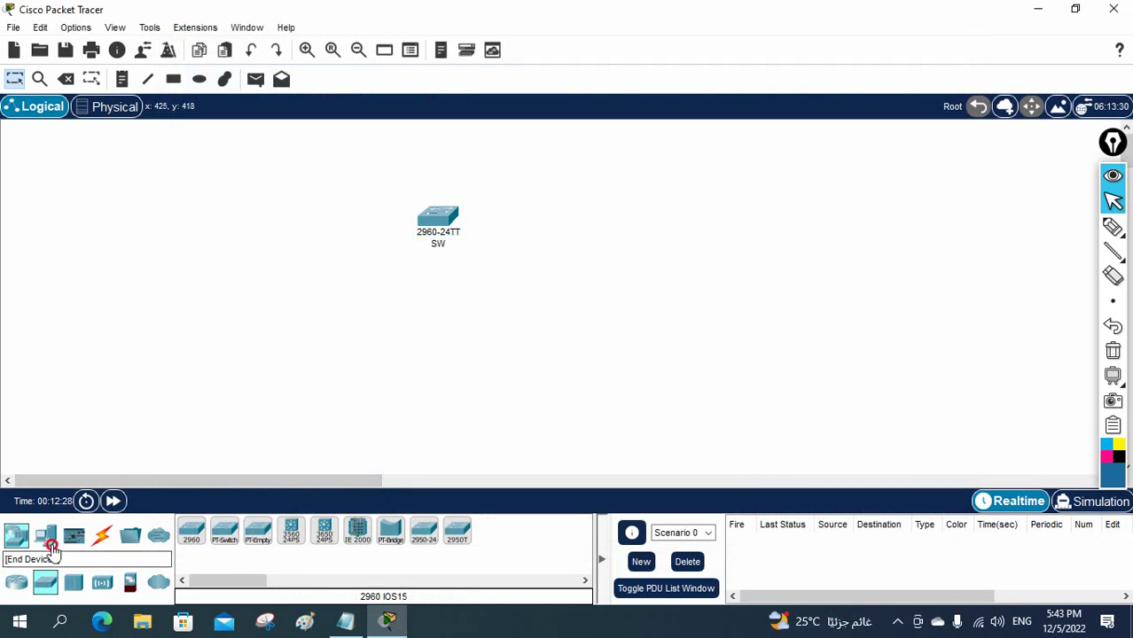
pyautogui.moveTo(191, 530); pyautogui.dragTo(314, 160)
pyautogui.moveTo(197, 531); pyautogui.dragTo(306, 303)
pyautogui.moveTo(191, 530); pyautogui.dragTo(524, 313)
pyautogui.moveTo(191, 530); pyautogui.dragTo(542, 174)
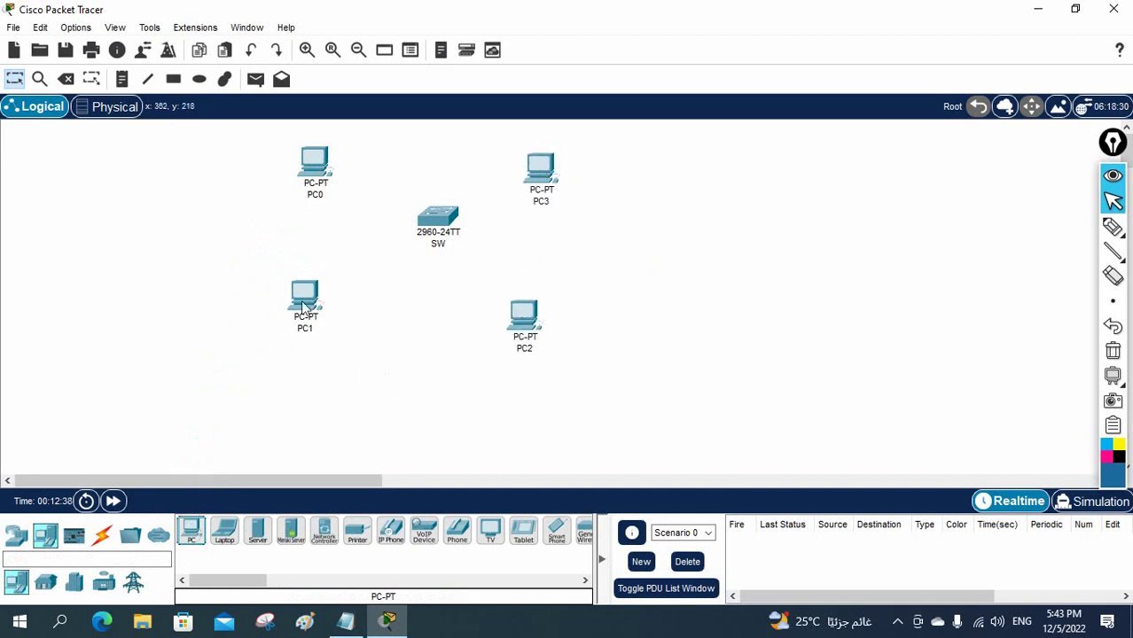
pyautogui.moveTo(304, 306); pyautogui.dragTo(300, 309)
# Rename PC0 as 192.168.1.1 and copy that label text.
pyautogui.click(314, 194)
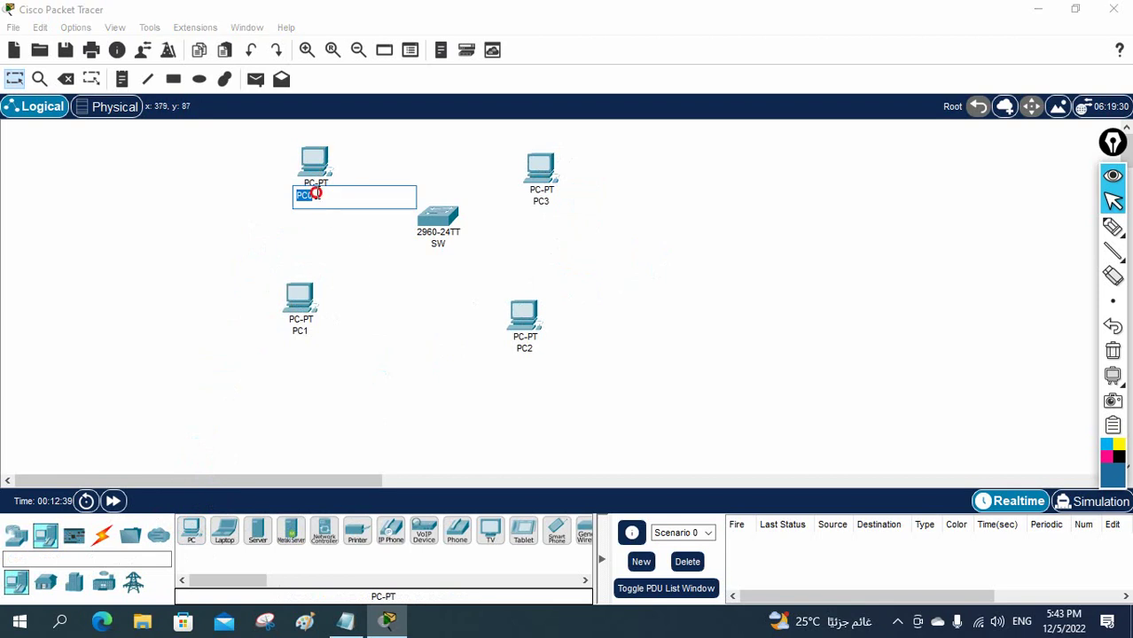
pyautogui.write('192.168.1.1')
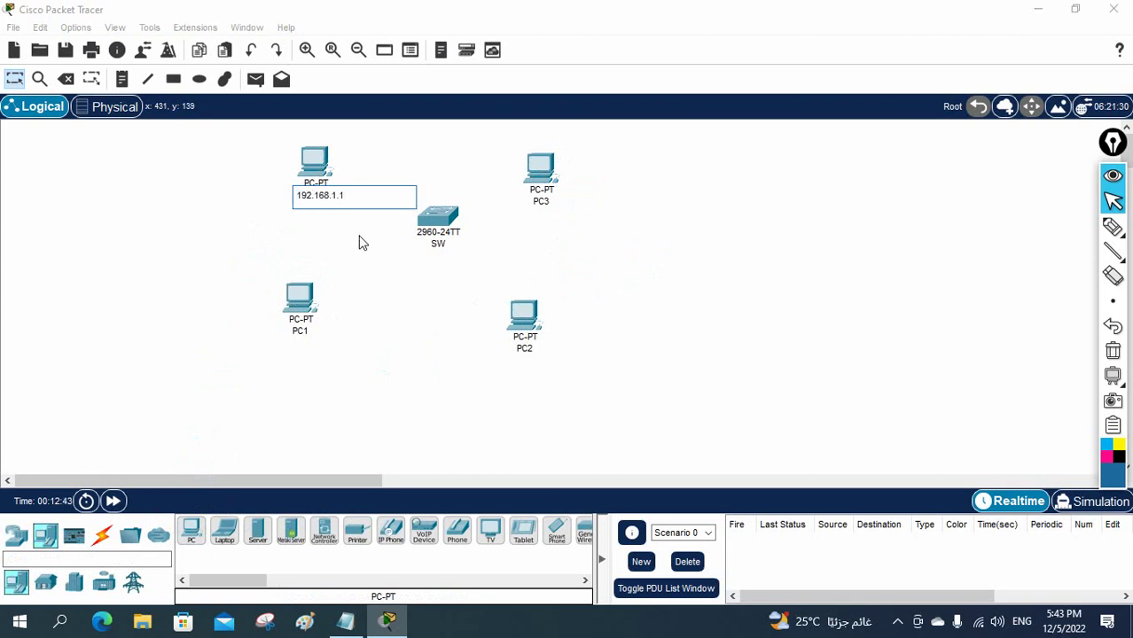
pyautogui.hotkey('ctrl', 'a')
pyautogui.hotkey('ctrl', 'c')
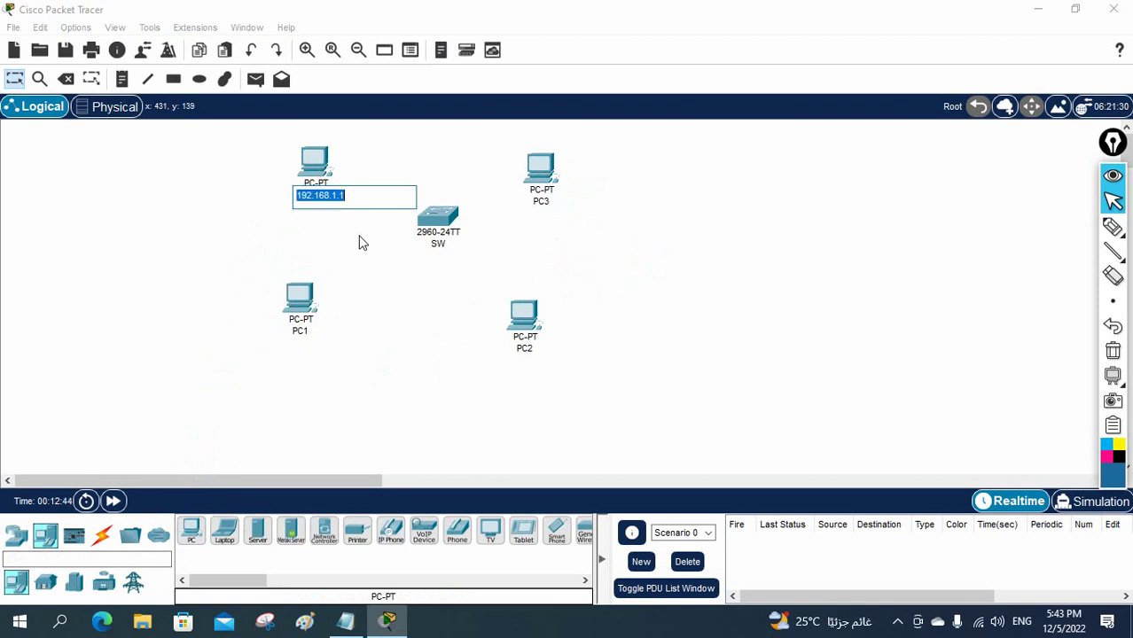
pyautogui.click(372, 157)
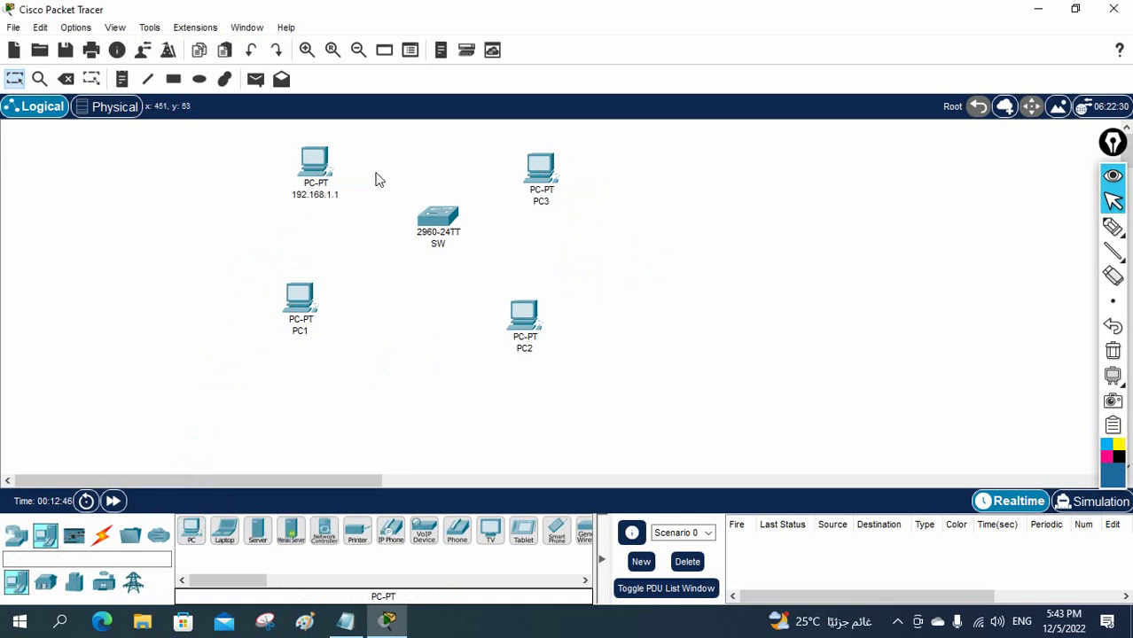
# Give the PC labelled 192.168.1.1 the static IPv4 address 192.168.1.1 with subnet mask 255.255.255.0.
pyautogui.click(323, 169)
pyautogui.click(410, 51)
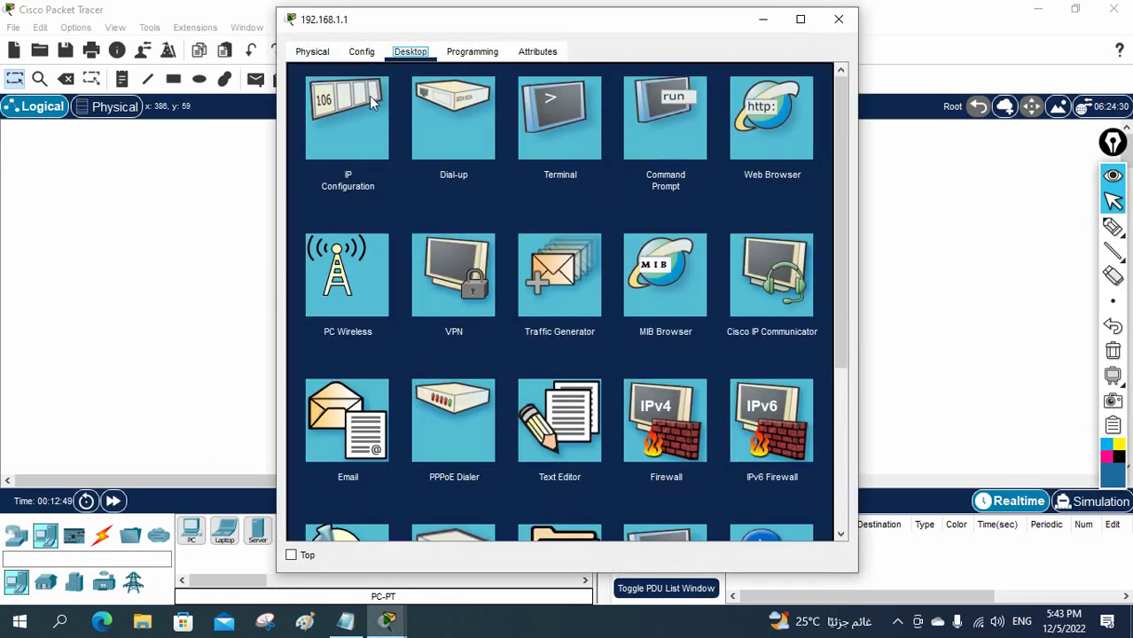
pyautogui.click(371, 103)
pyautogui.click(498, 168)
pyautogui.write('192.168.1.1')
pyautogui.click(530, 189)
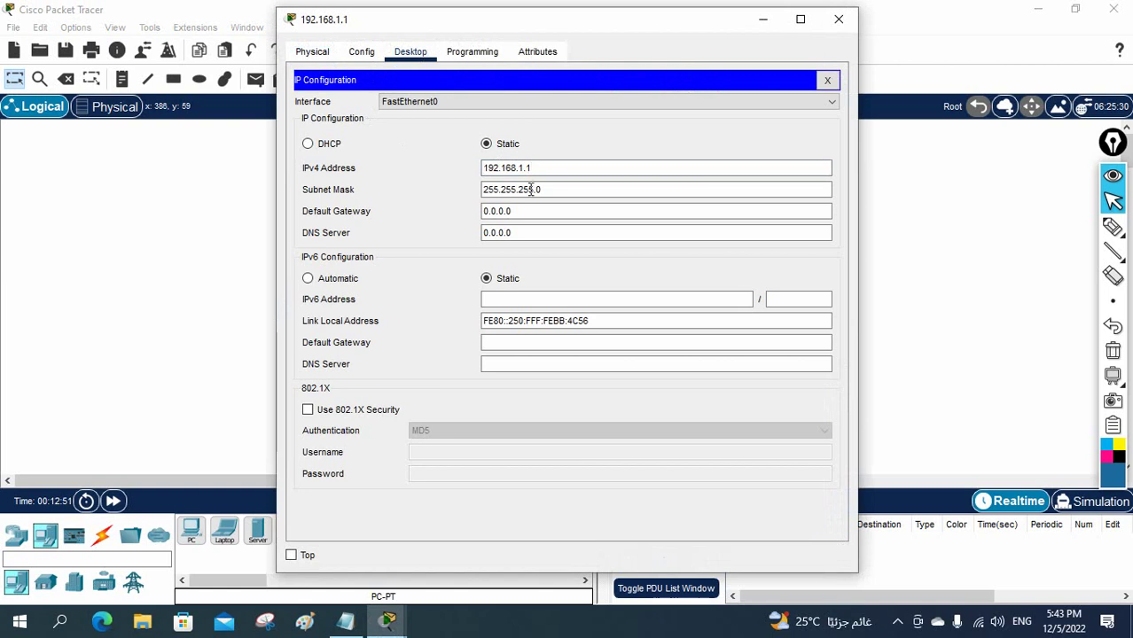
pyautogui.doubleClick(505, 212)
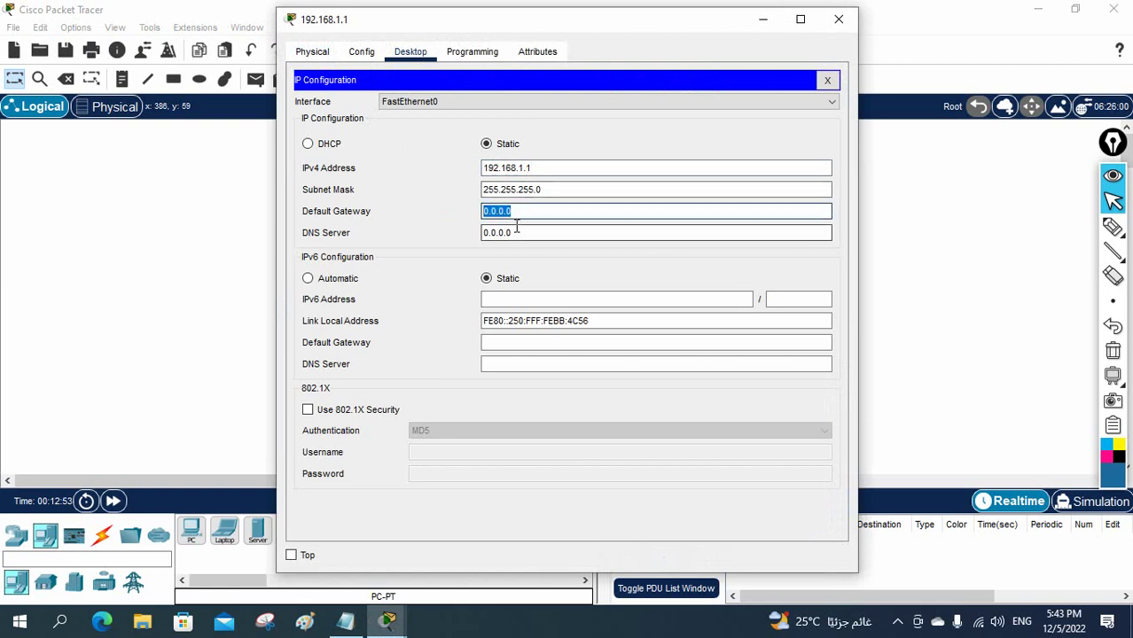
pyautogui.click(846, 19)
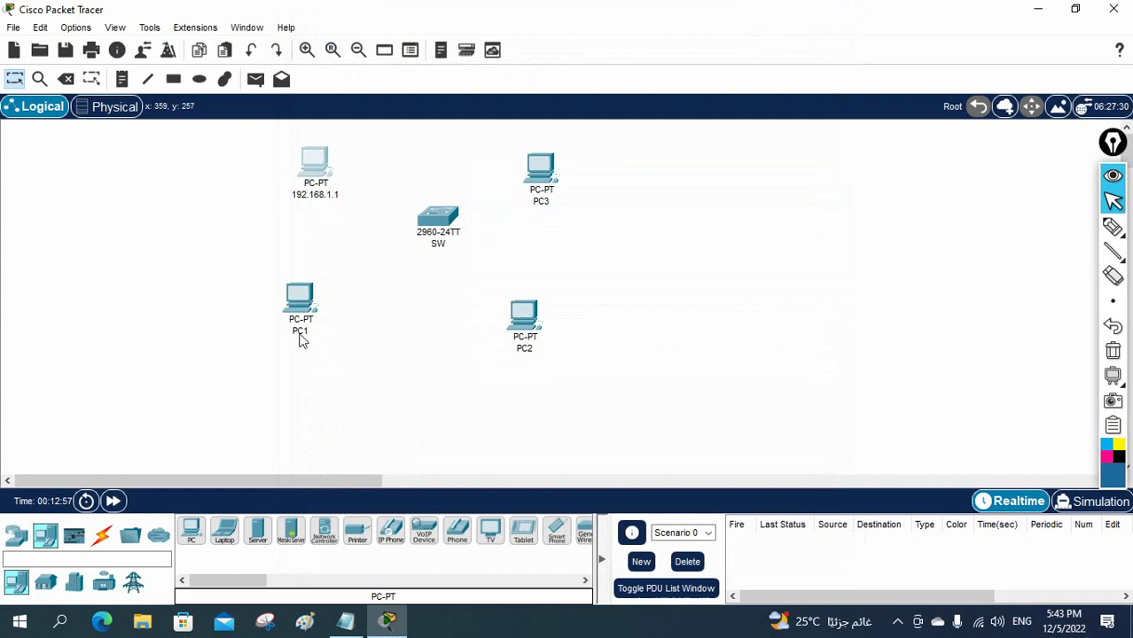
# Rename PC1 as 192.168.1.2 and copy that label text.
pyautogui.click(299, 332)
pyautogui.hotkey('ctrl', 'v')
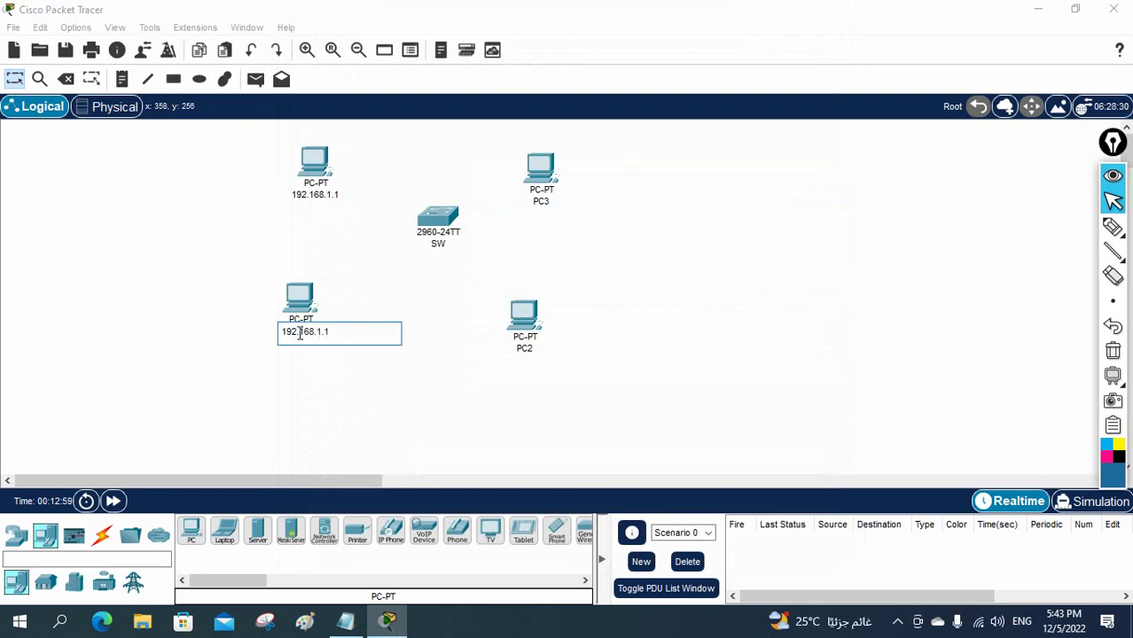
pyautogui.write('2')
pyautogui.hotkey('ctrl', 'a')
pyautogui.hotkey('ctrl', 'c')
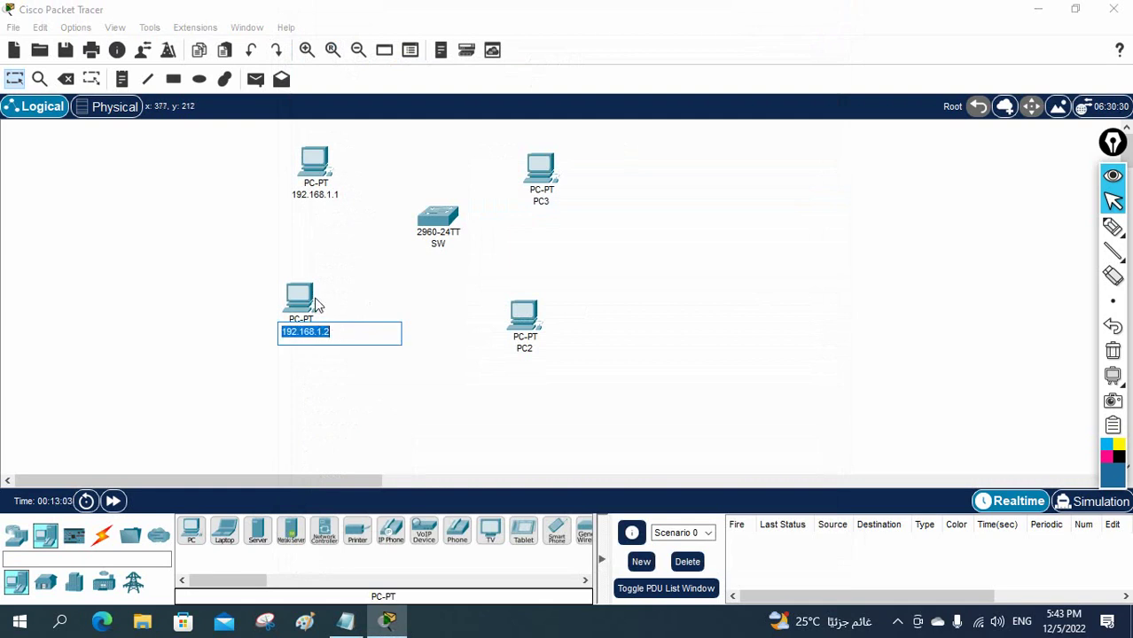
# Give the PC labelled 192.168.1.2 the static IPv4 address 192.168.1.2 with subnet mask 255.255.255.0.
pyautogui.click(310, 301)
pyautogui.click(425, 51)
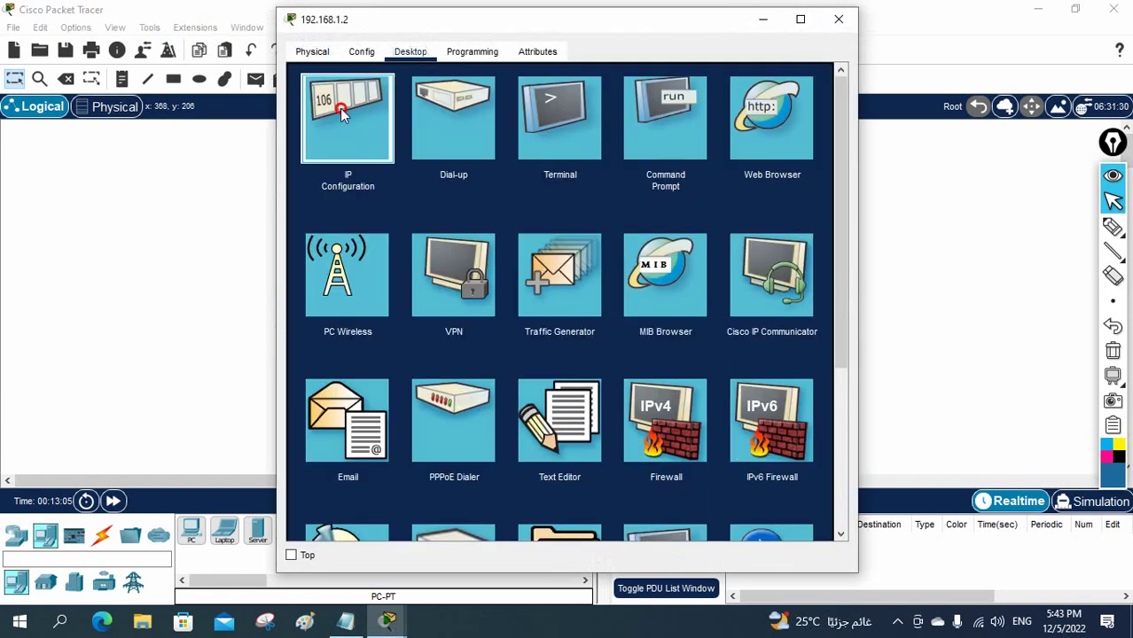
pyautogui.click(346, 111)
pyautogui.click(511, 167)
pyautogui.hotkey('ctrl', 'v')
pyautogui.click(514, 188)
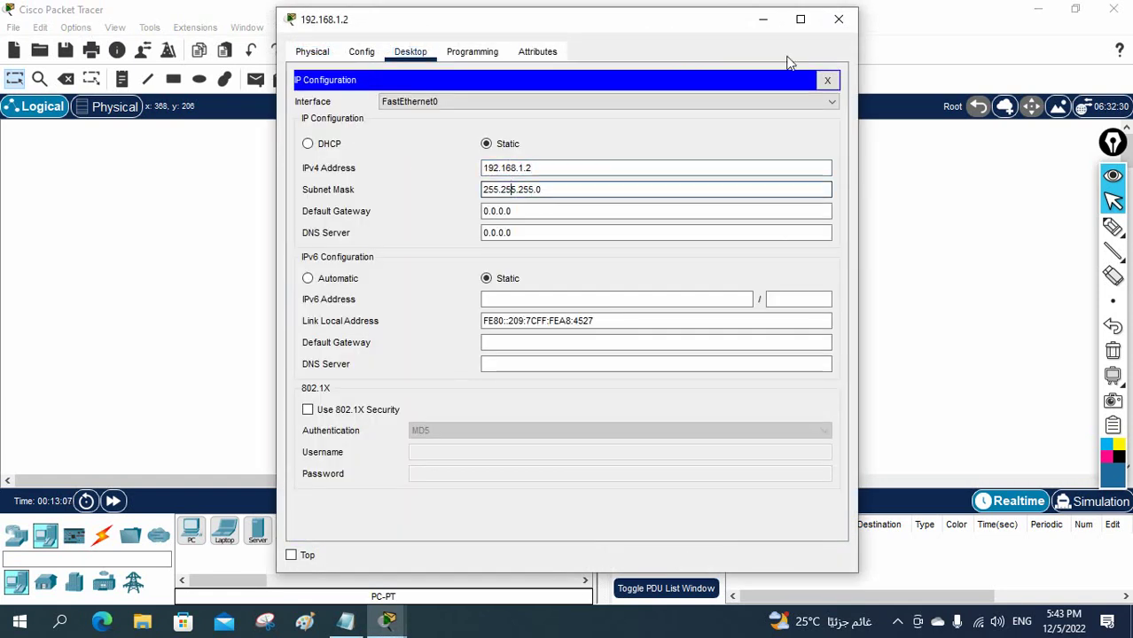
pyautogui.click(839, 19)
# Rename PC2 as 192.168.1.3 and copy that label text.
pyautogui.click(532, 348)
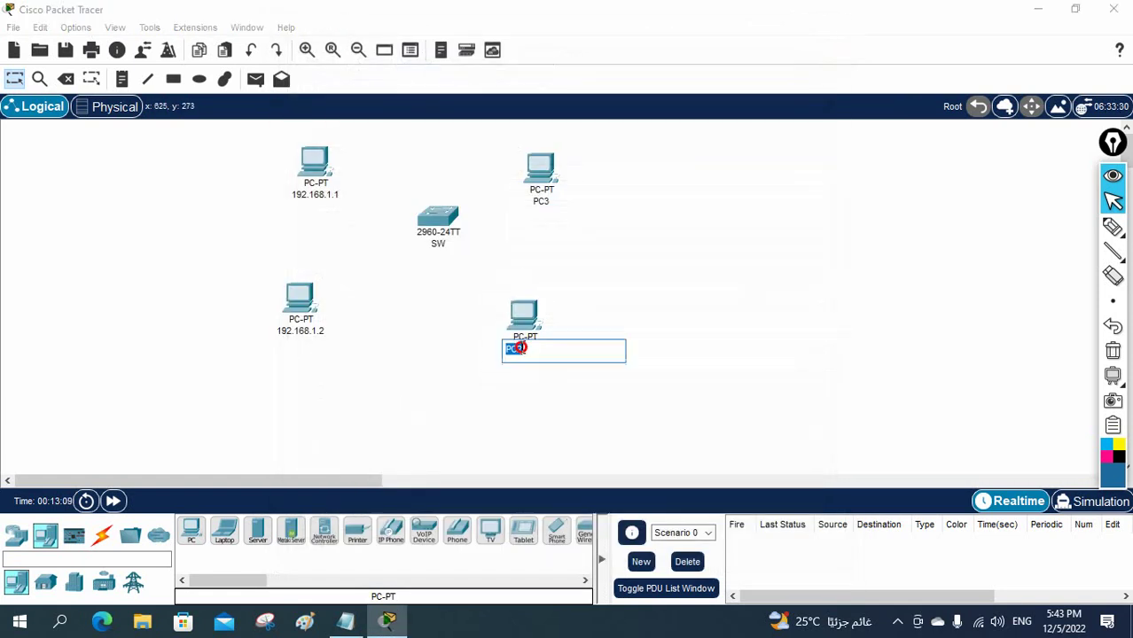
pyautogui.hotkey('ctrl', 'v')
pyautogui.press('BackSpace')
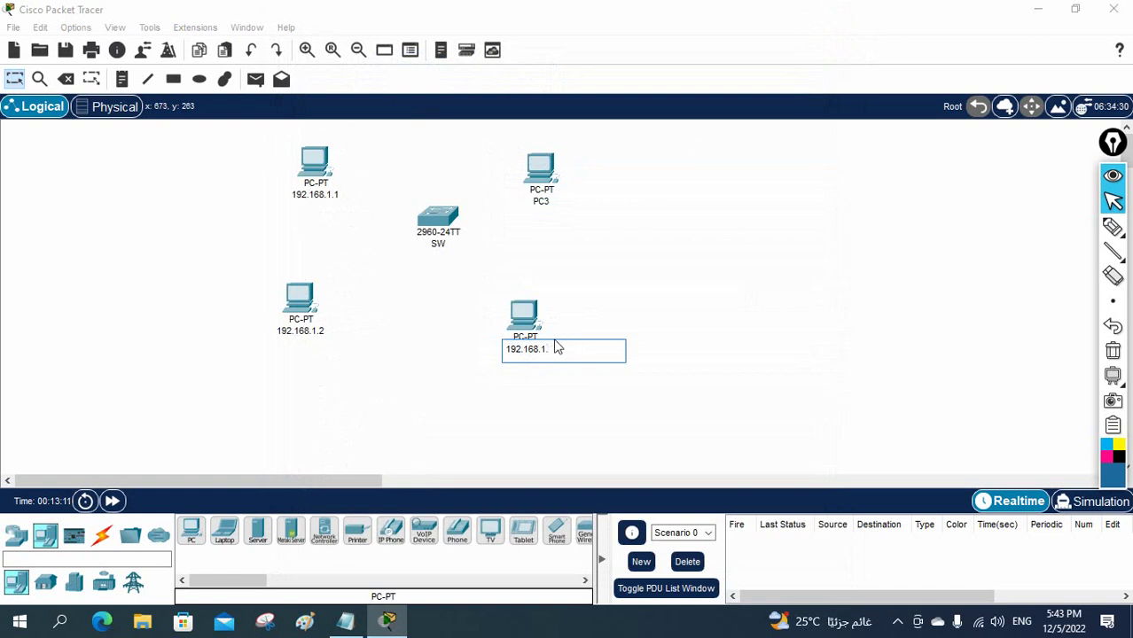
pyautogui.write('3')
pyautogui.hotkey('ctrl', 'a')
pyautogui.hotkey('ctrl', 'c')
pyautogui.click(594, 311)
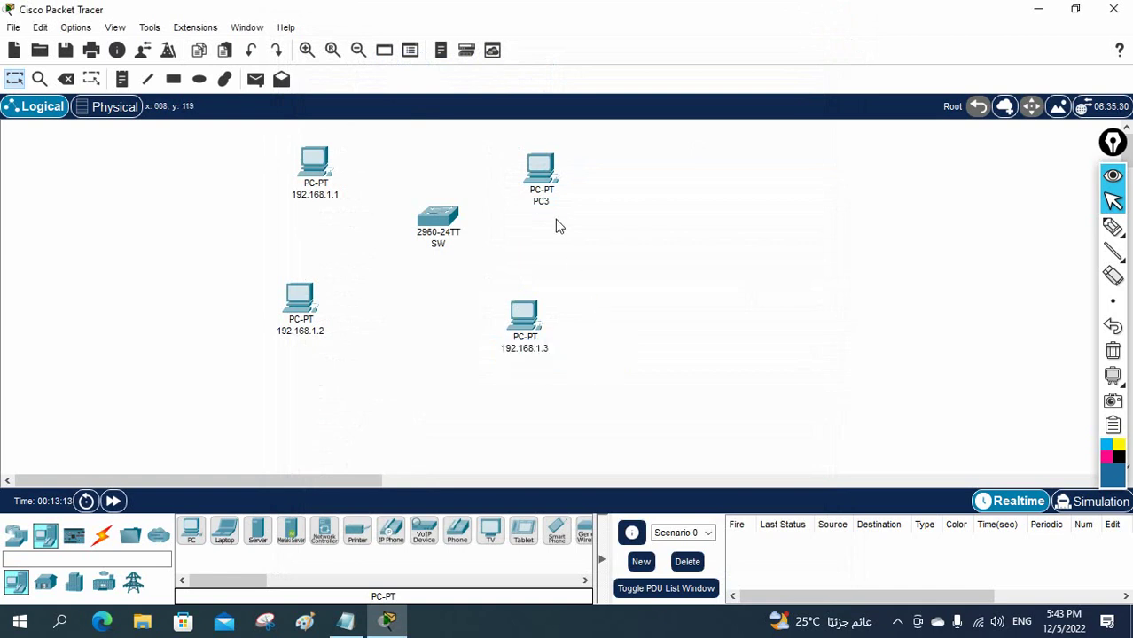
# Rename PC3 as 192.168.1.4, reusing the copied address and changing its last number.
pyautogui.click(542, 201)
pyautogui.hotkey('ctrl', 'v')
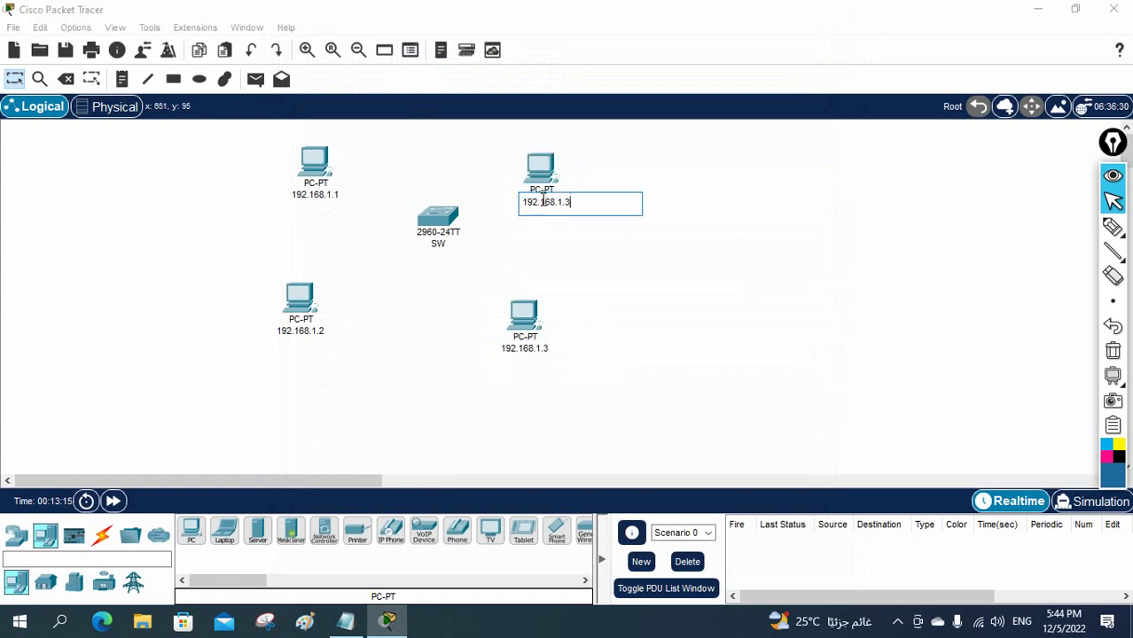
pyautogui.press('BackSpace')
pyautogui.press('BackSpace')
pyautogui.write('.4')
pyautogui.click(609, 222)
# Give the PC labelled 192.168.1.3 the static IPv4 address 192.168.1.3 with subnet mask 255.255.255.0.
pyautogui.doubleClick(530, 349)
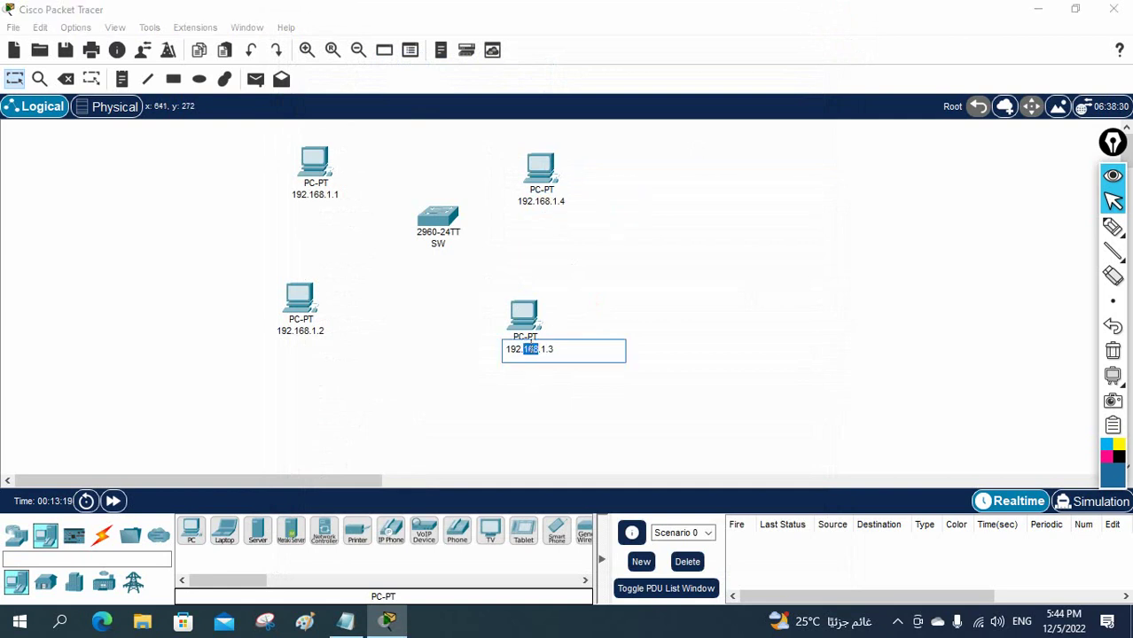
pyautogui.click(519, 316)
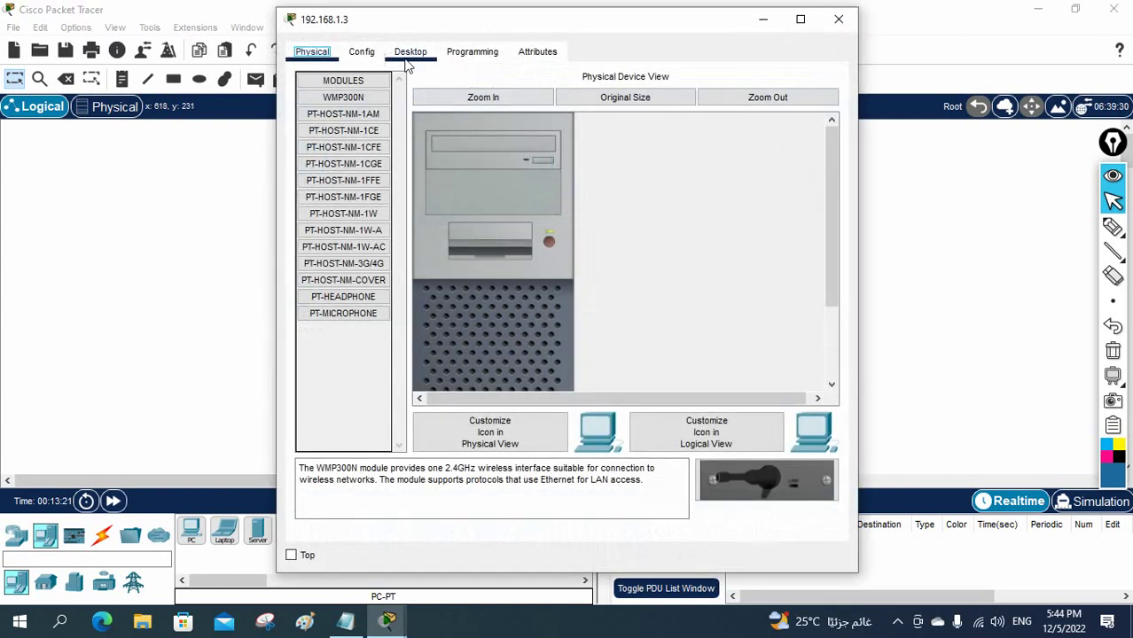
pyautogui.click(410, 55)
pyautogui.click(377, 94)
pyautogui.click(527, 175)
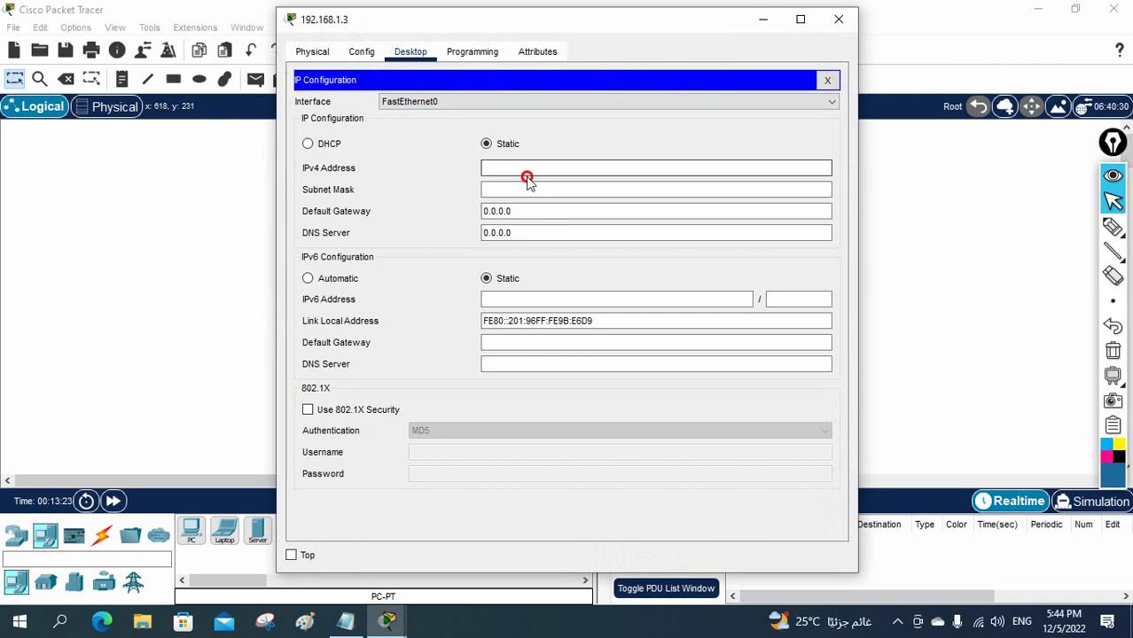
pyautogui.write('192.168.1.3')
pyautogui.click(521, 189)
pyautogui.click(514, 210)
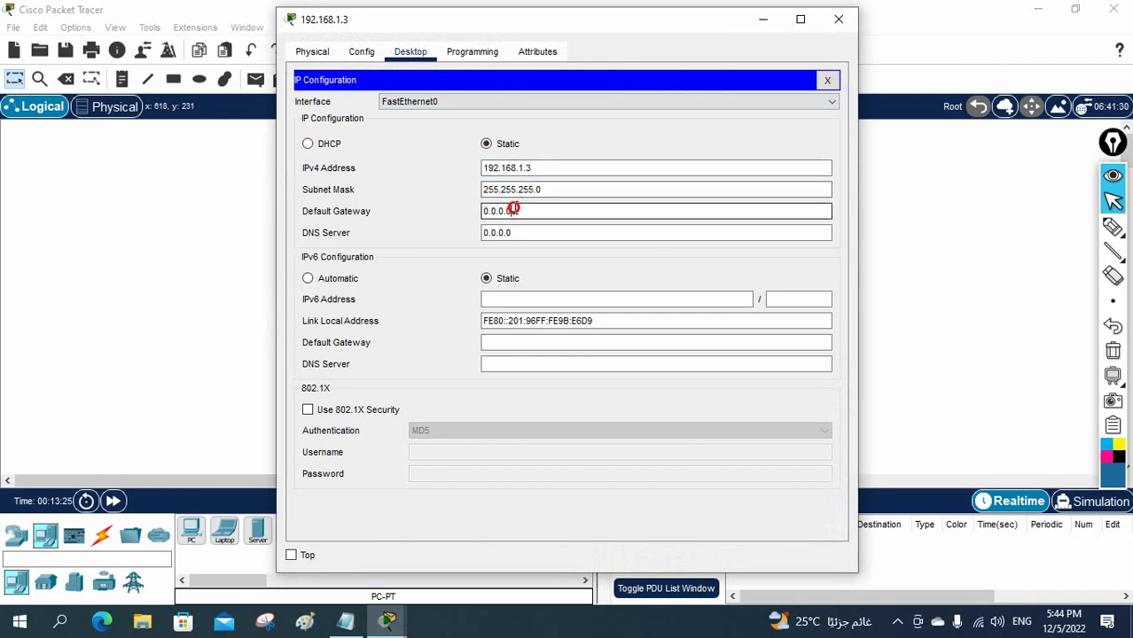
pyautogui.click(834, 20)
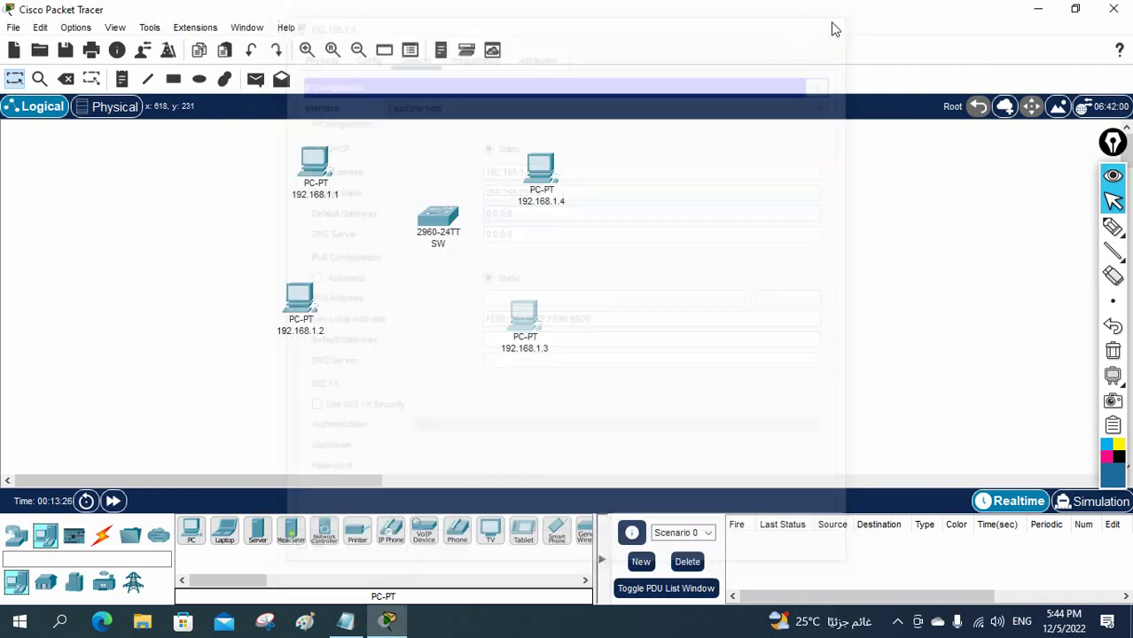
# Give the PC labelled 192.168.1.4 the static IPv4 address 192.168.1.4 with subnet mask 255.255.255.0.
pyautogui.click(543, 174)
pyautogui.click(411, 54)
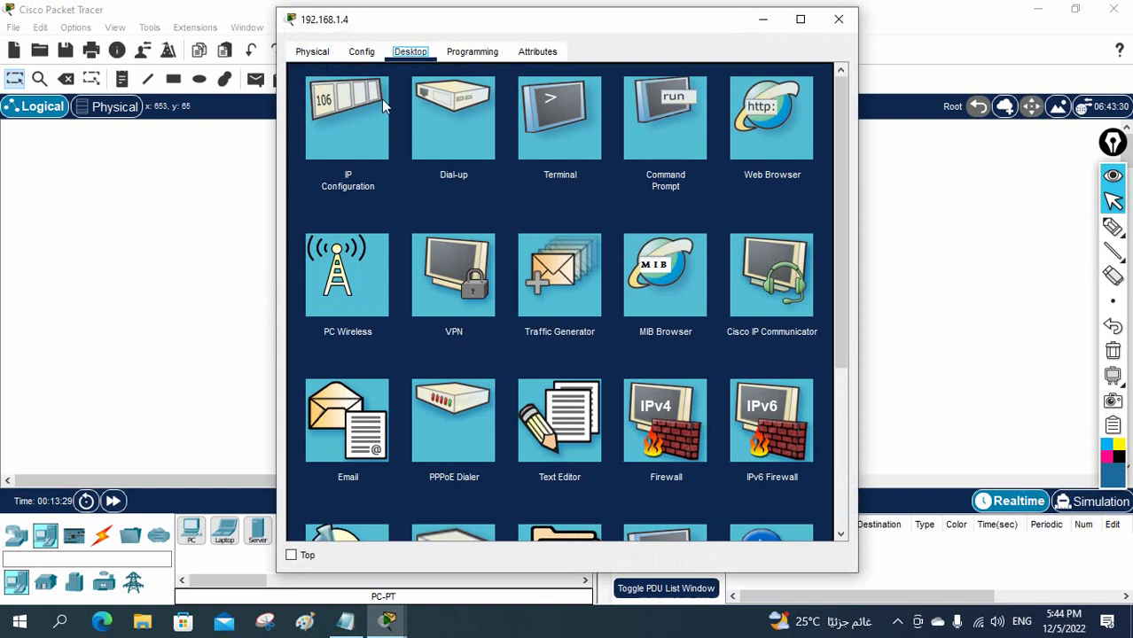
pyautogui.click(376, 103)
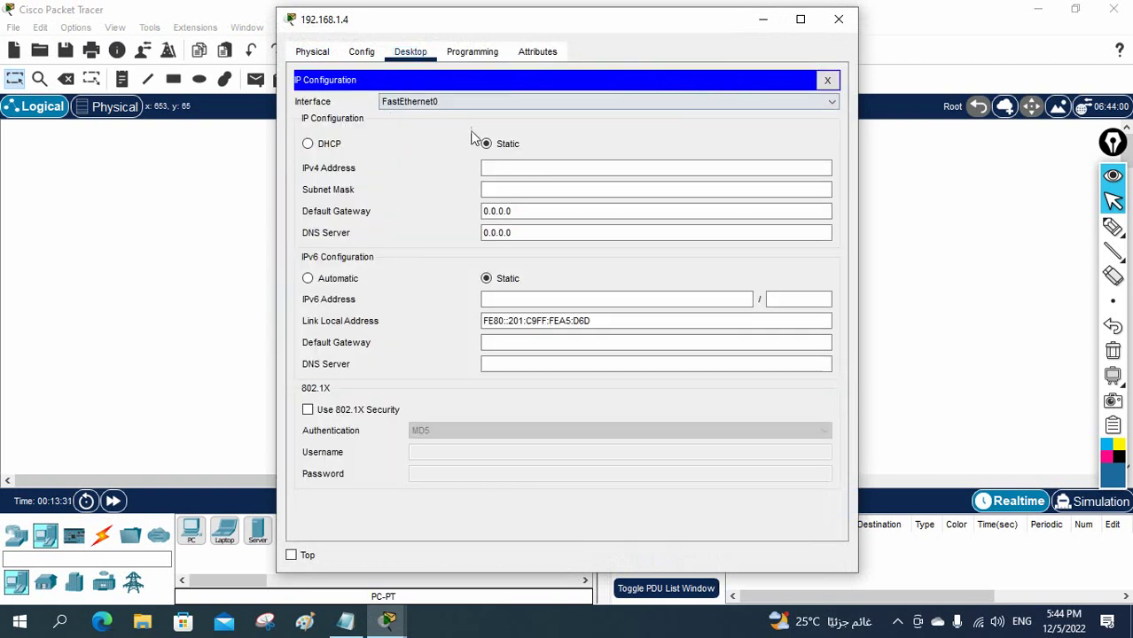
pyautogui.click(518, 168)
pyautogui.write('192.168.1.4')
pyautogui.click(518, 186)
pyautogui.click(531, 165)
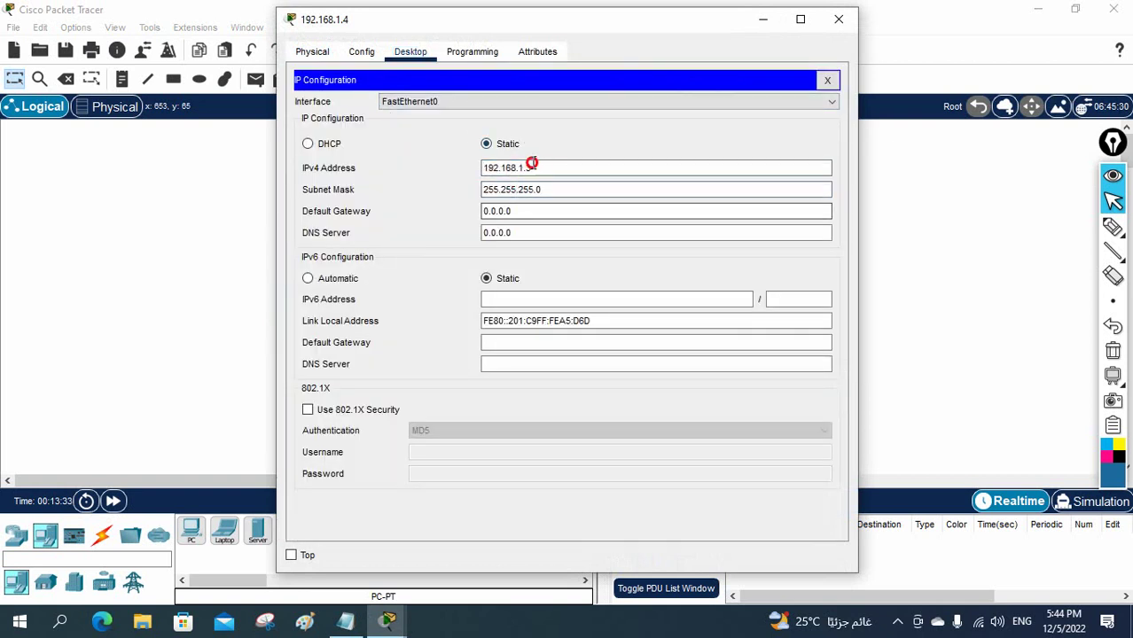
pyautogui.press('BackSpace')
pyautogui.write('34')
pyautogui.click(549, 188)
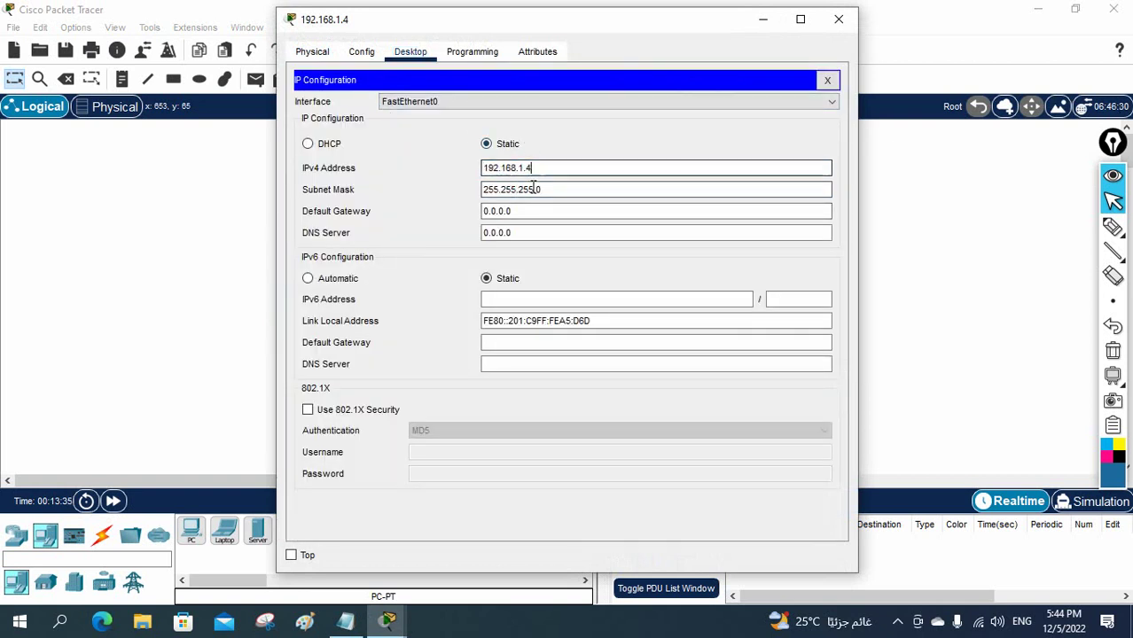
pyautogui.moveTo(549, 188); pyautogui.dragTo(457, 189)
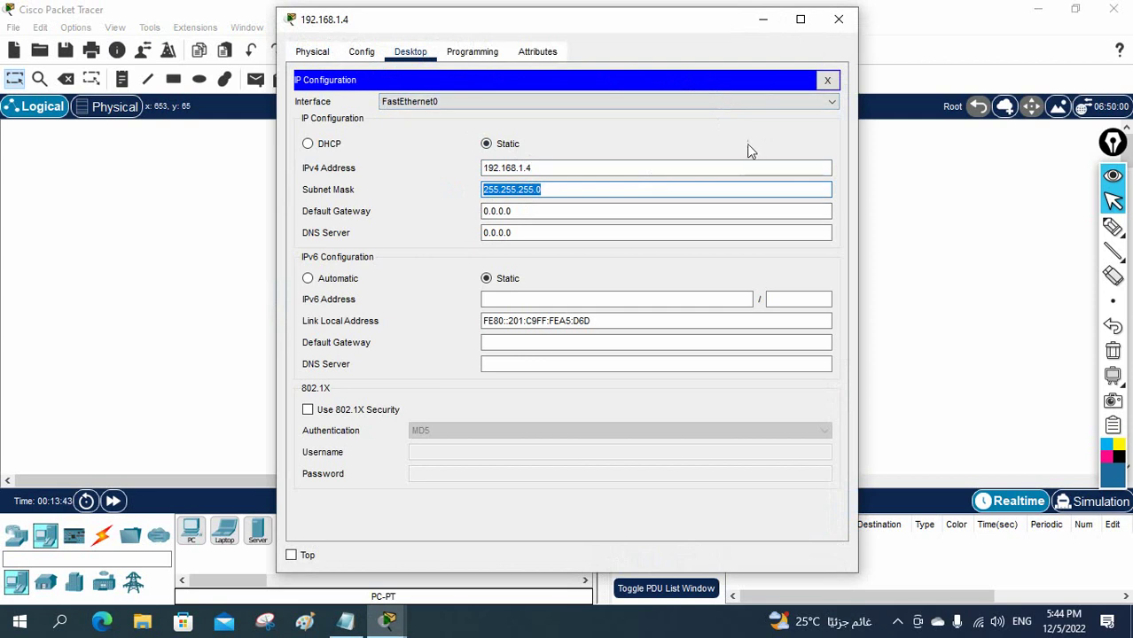
pyautogui.click(837, 19)
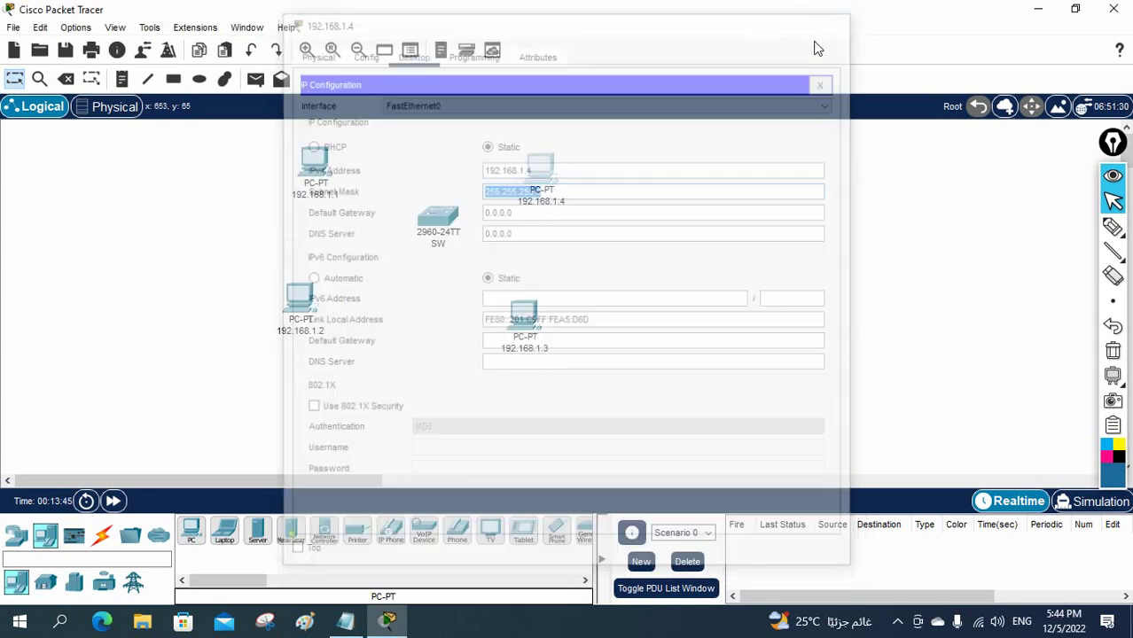
# Connect the PCs labelled 192.168.1.1 and 192.168.1.2 to the 2960 switch using automatically chosen cables.
pyautogui.click(102, 534)
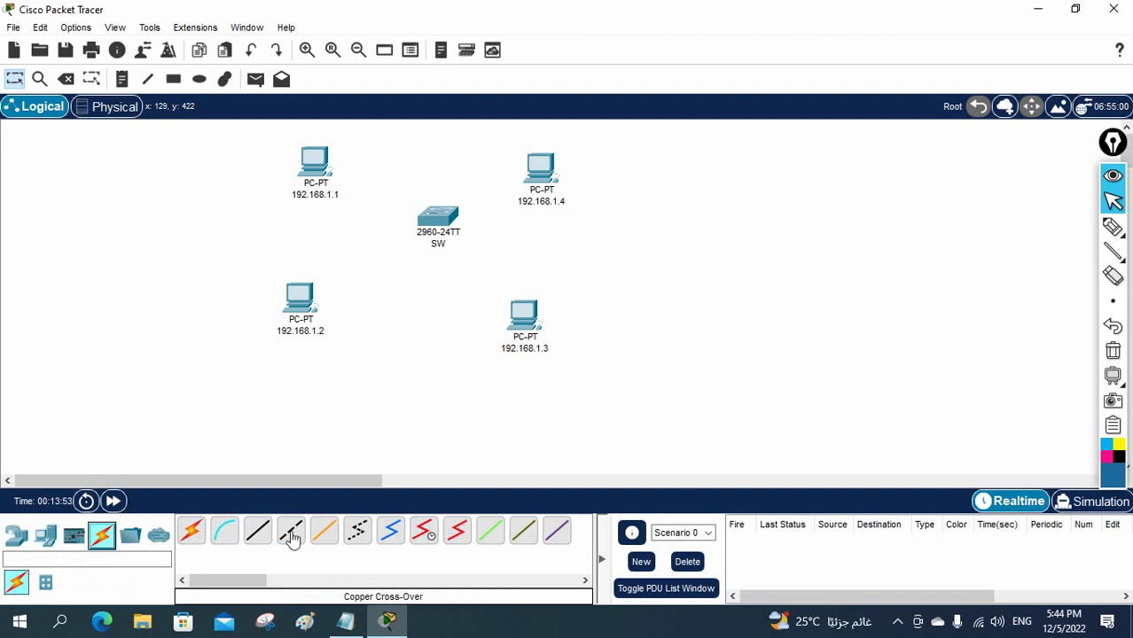
pyautogui.click(193, 535)
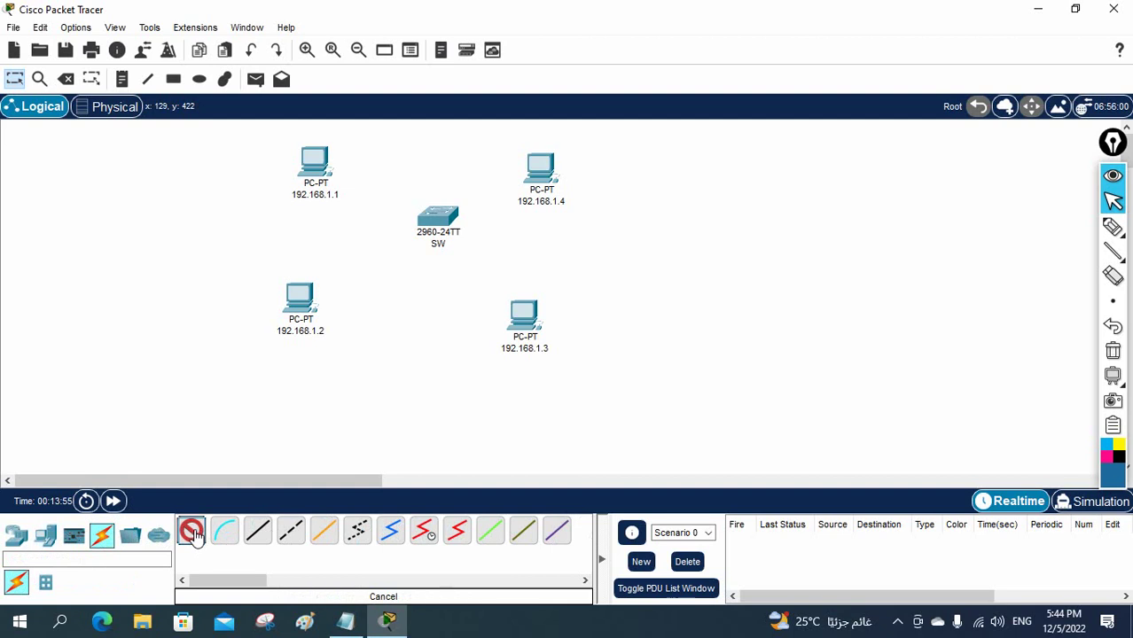
pyautogui.click(315, 164)
pyautogui.click(436, 220)
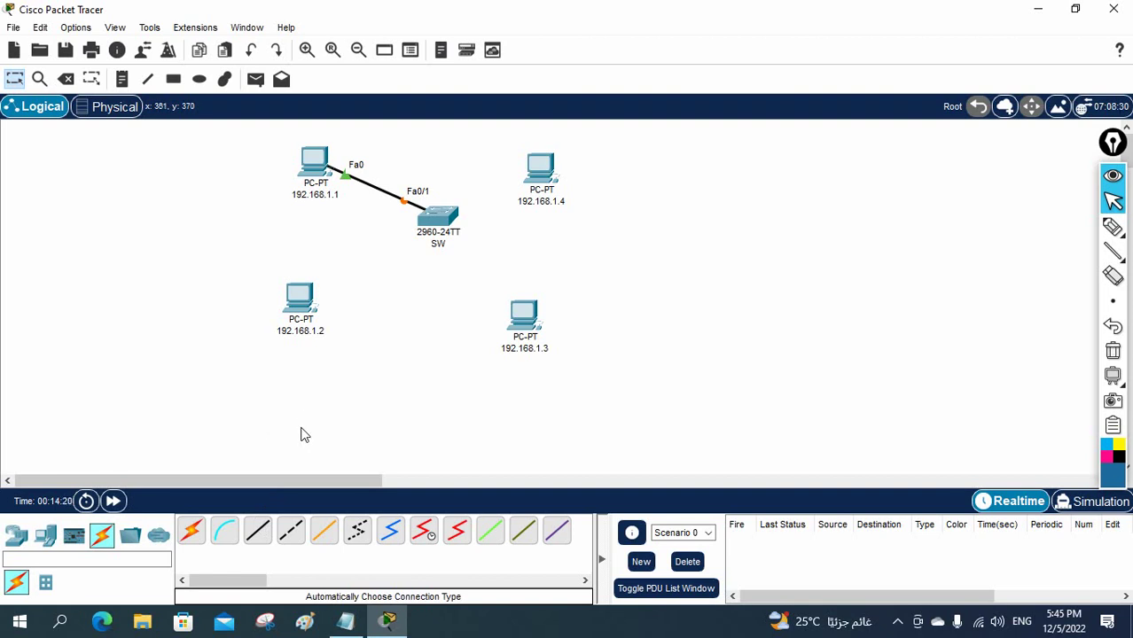
pyautogui.click(190, 530)
pyautogui.click(297, 307)
pyautogui.click(424, 220)
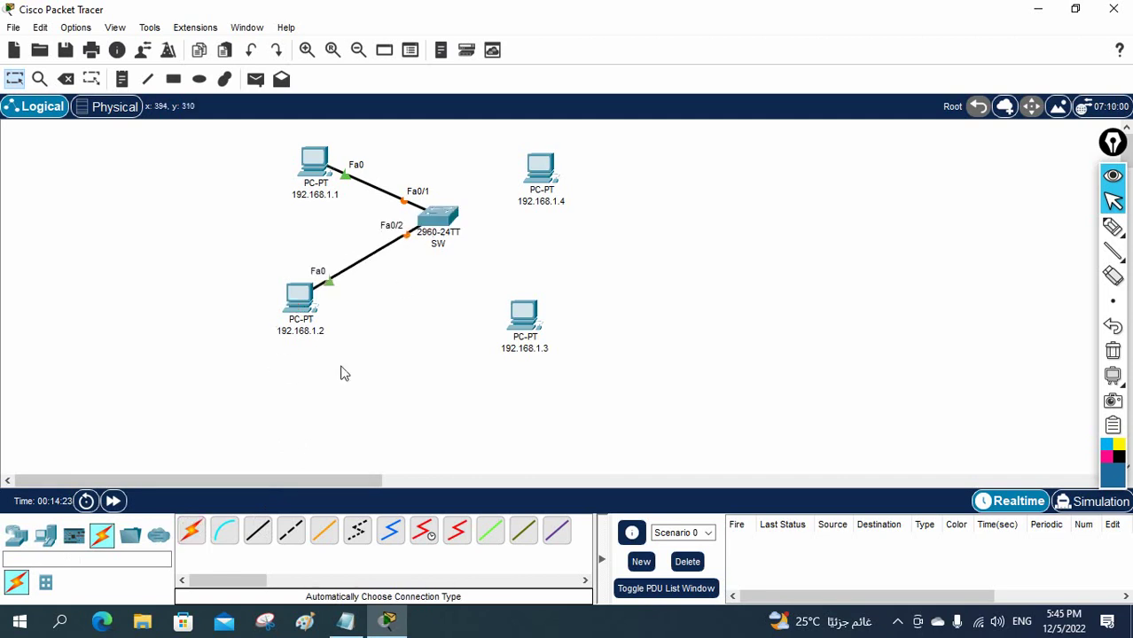
# Connect the PCs labelled 192.168.1.3 and 192.168.1.4 to the 2960 switch using automatically chosen cables.
pyautogui.click(524, 317)
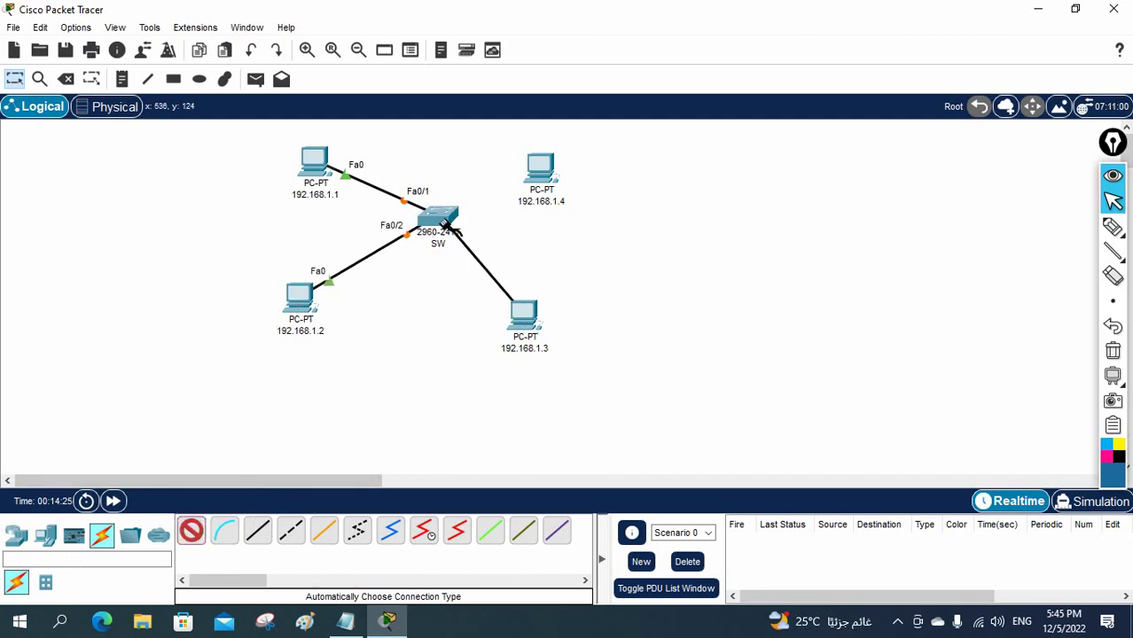
pyautogui.click(438, 218)
pyautogui.click(191, 530)
pyautogui.click(440, 217)
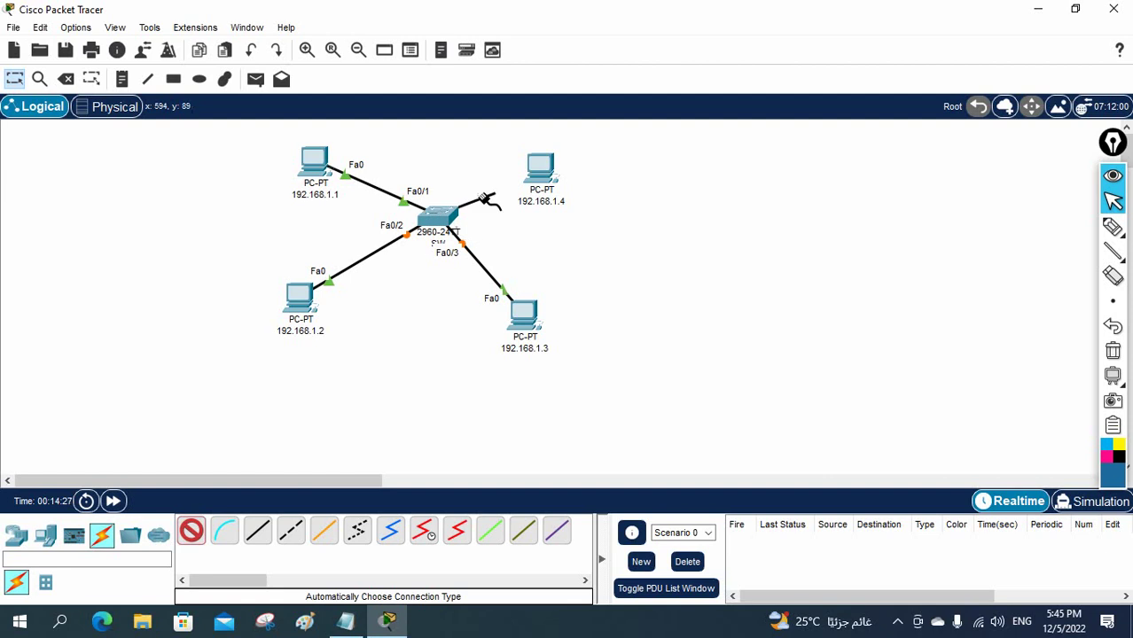
pyautogui.click(541, 173)
# Move PCs 192.168.1.4, 192.168.1.1 and 192.168.1.2 farther from the switch, and shift the whole topology toward the workspace's left edge.
pyautogui.moveTo(542, 182); pyautogui.dragTo(568, 164)
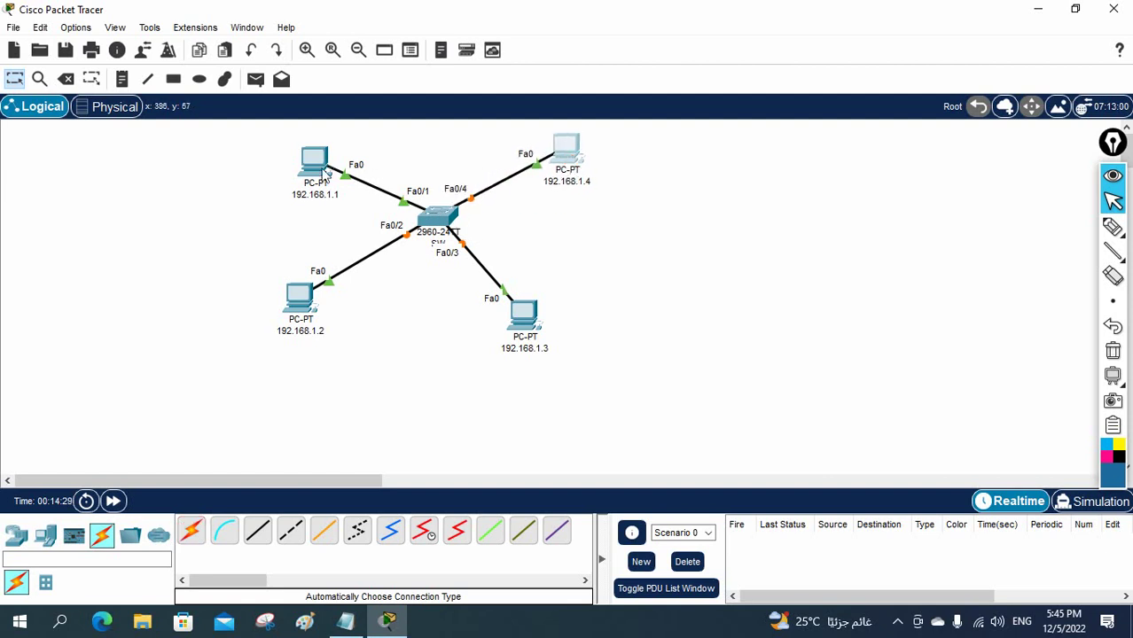
pyautogui.moveTo(312, 167); pyautogui.dragTo(278, 160)
pyautogui.moveTo(297, 304); pyautogui.dragTo(293, 321)
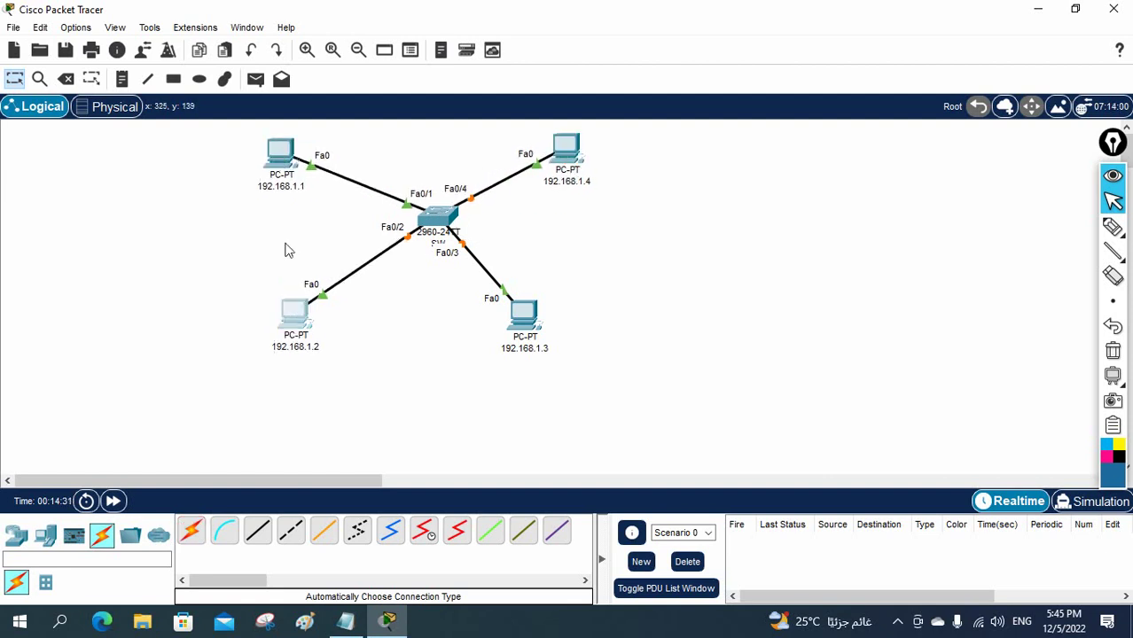
pyautogui.moveTo(241, 124); pyautogui.dragTo(666, 424)
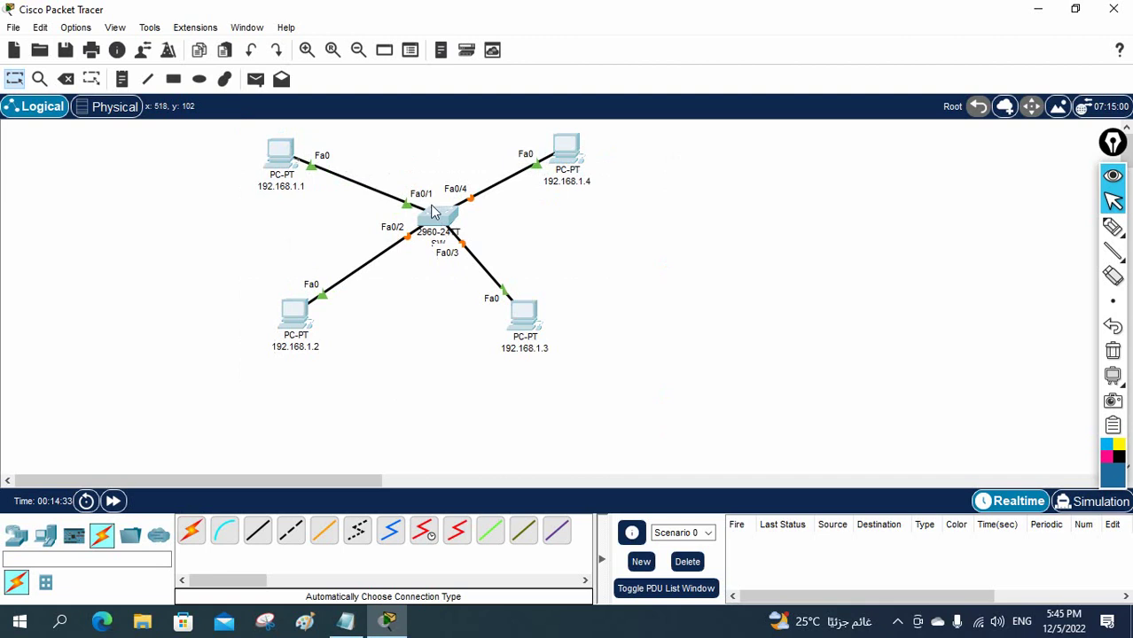
pyautogui.moveTo(434, 216); pyautogui.dragTo(247, 240)
pyautogui.click(398, 312)
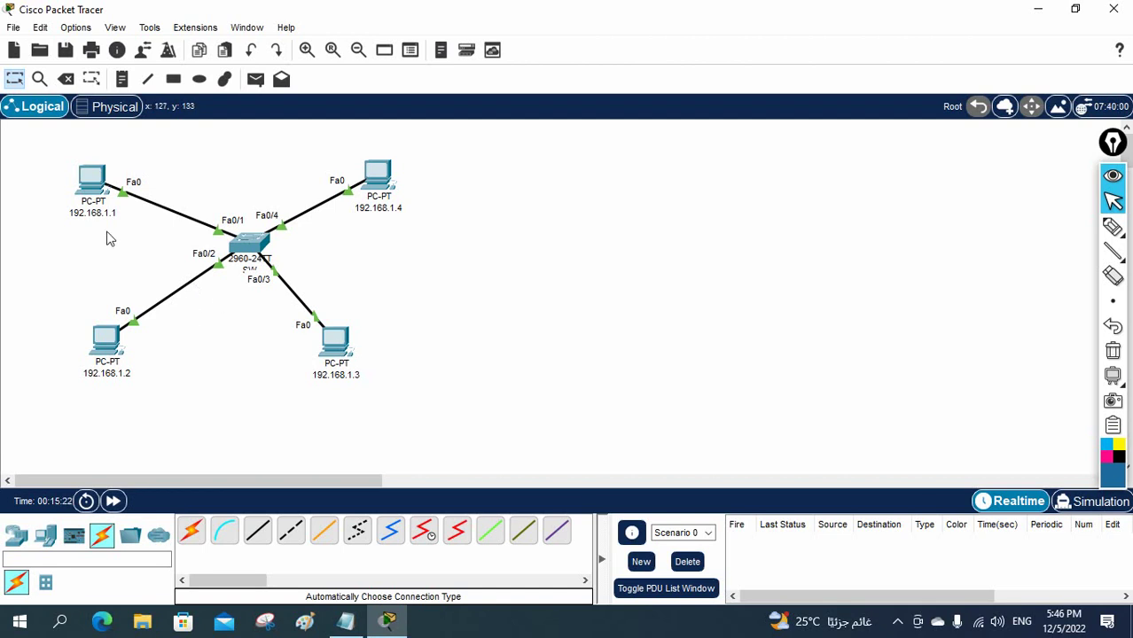
# Run ipconfig in the command prompt of the PC labelled 192.168.1.1 and highlight its IPv4 address.
pyautogui.click(91, 188)
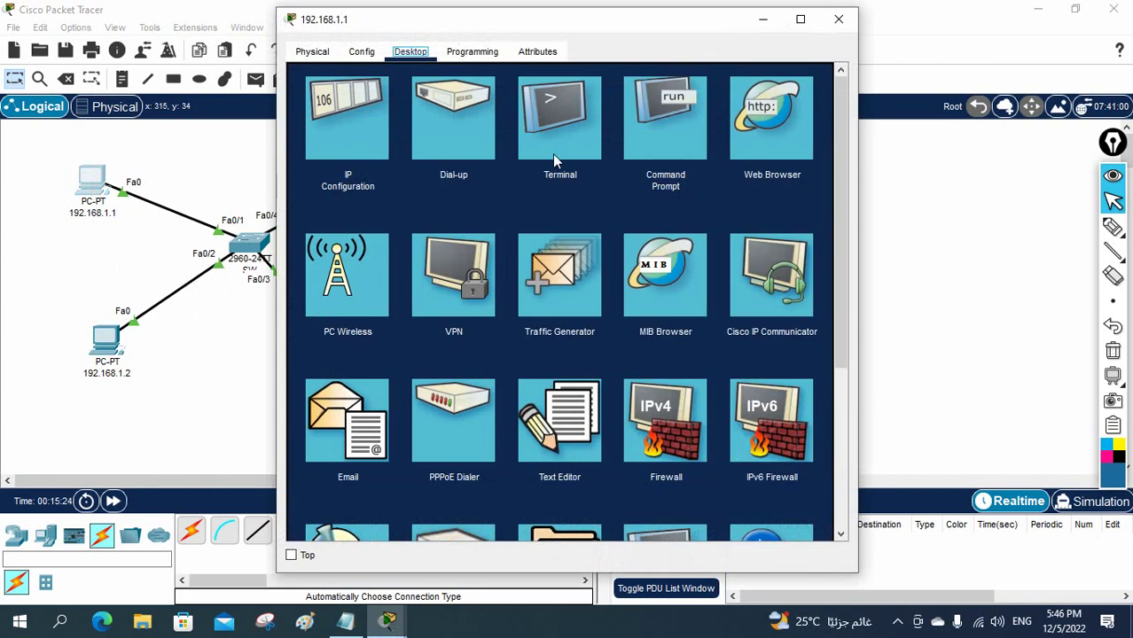
pyautogui.click(640, 148)
pyautogui.moveTo(680, 22); pyautogui.dragTo(865, 55)
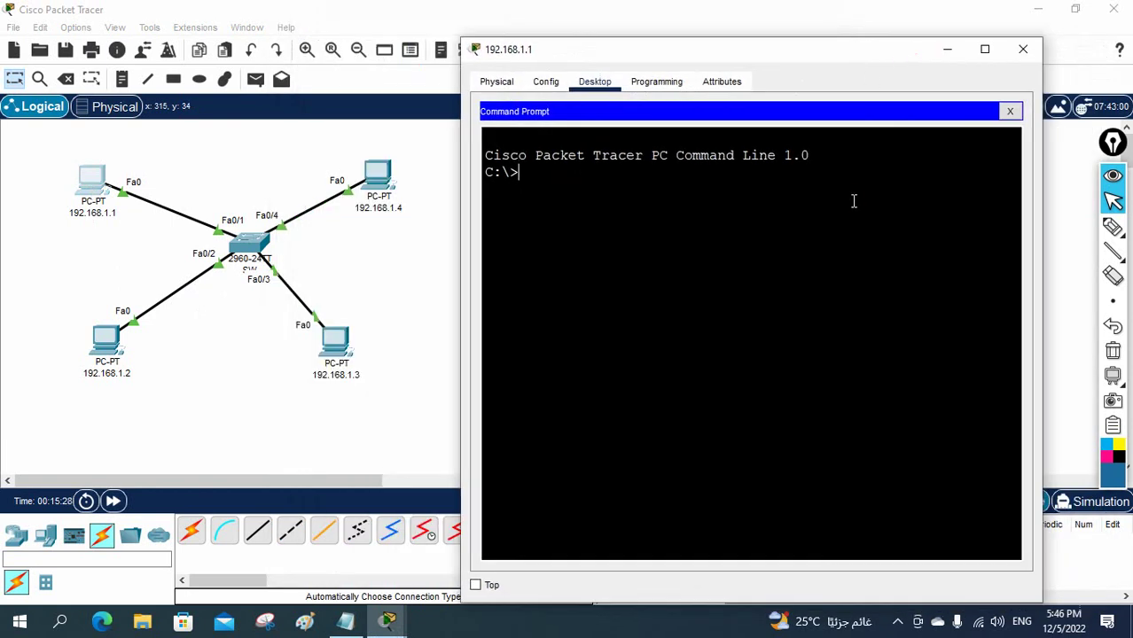
pyautogui.write('ipconfig')
pyautogui.press('Return')
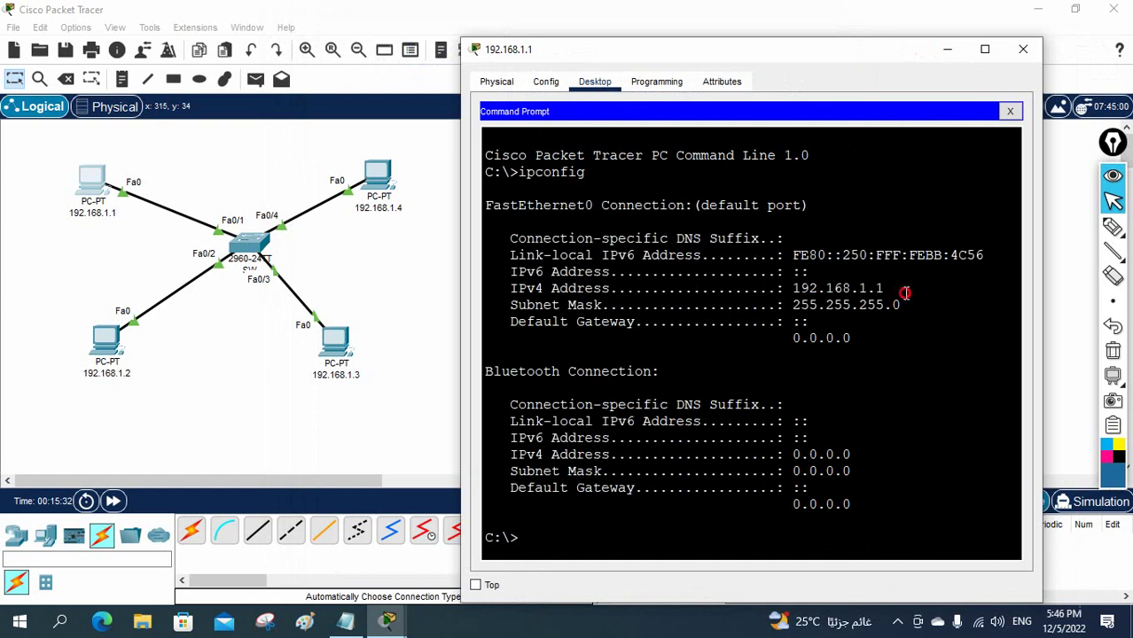
pyautogui.moveTo(904, 293); pyautogui.dragTo(788, 284)
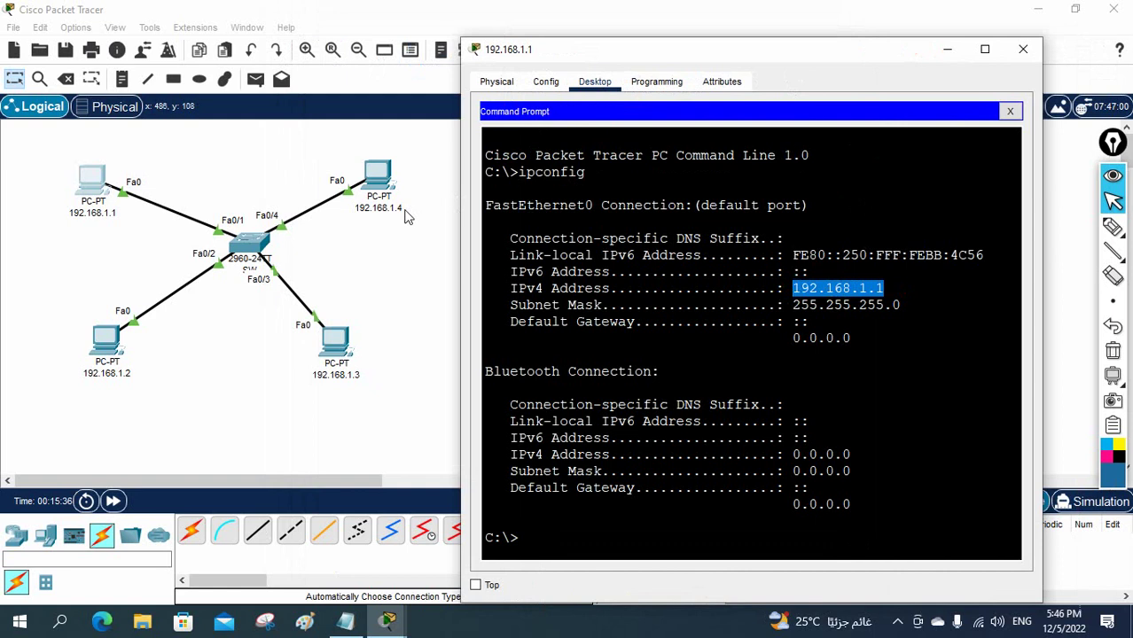
# Ping 192.168.1.4 from the PC labelled 192.168.1.1.
pyautogui.click(851, 373)
pyautogui.write('pin')
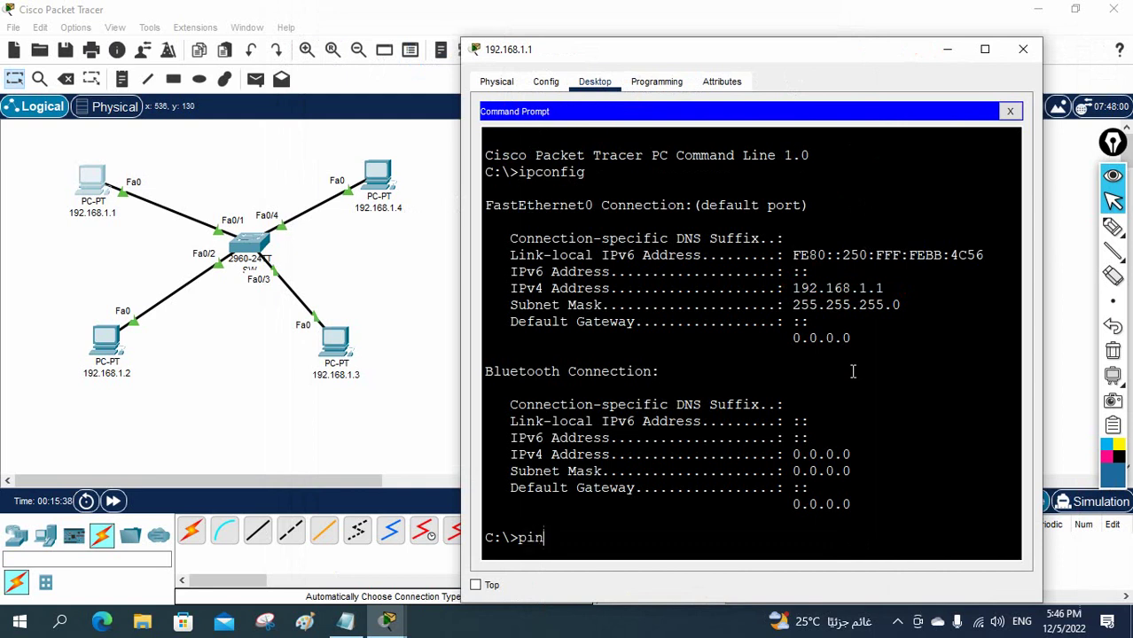
pyautogui.write('g 192.168.1.4')
pyautogui.press('Return')
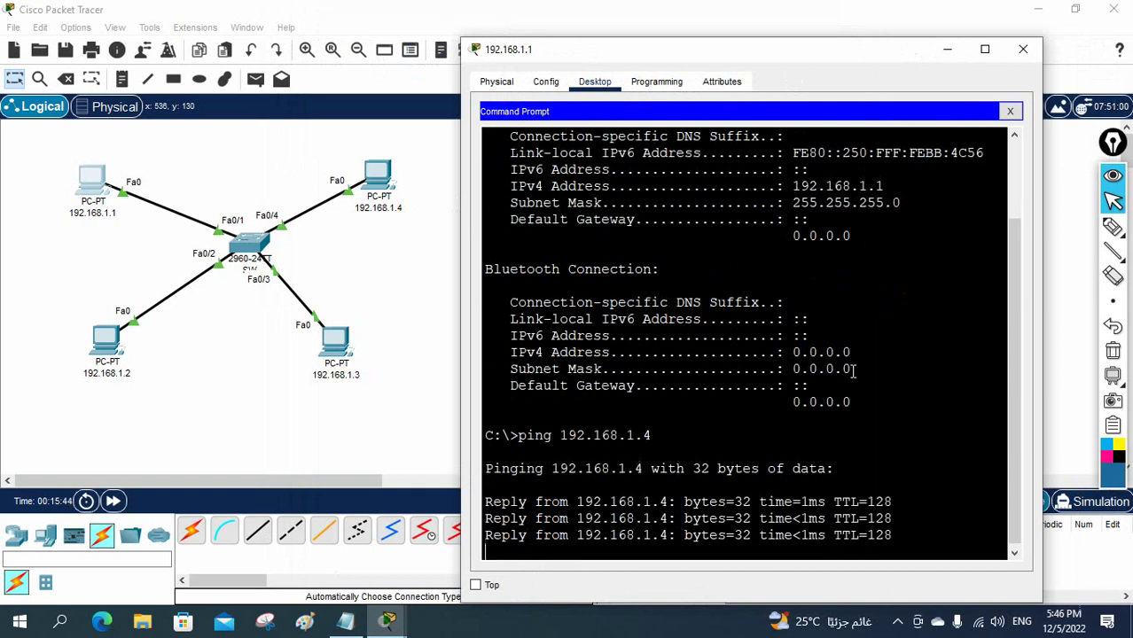
# Ping 192.168.1.2 and 192.168.1.3 from the same PC by editing the previous ping command.
pyautogui.press('Up')
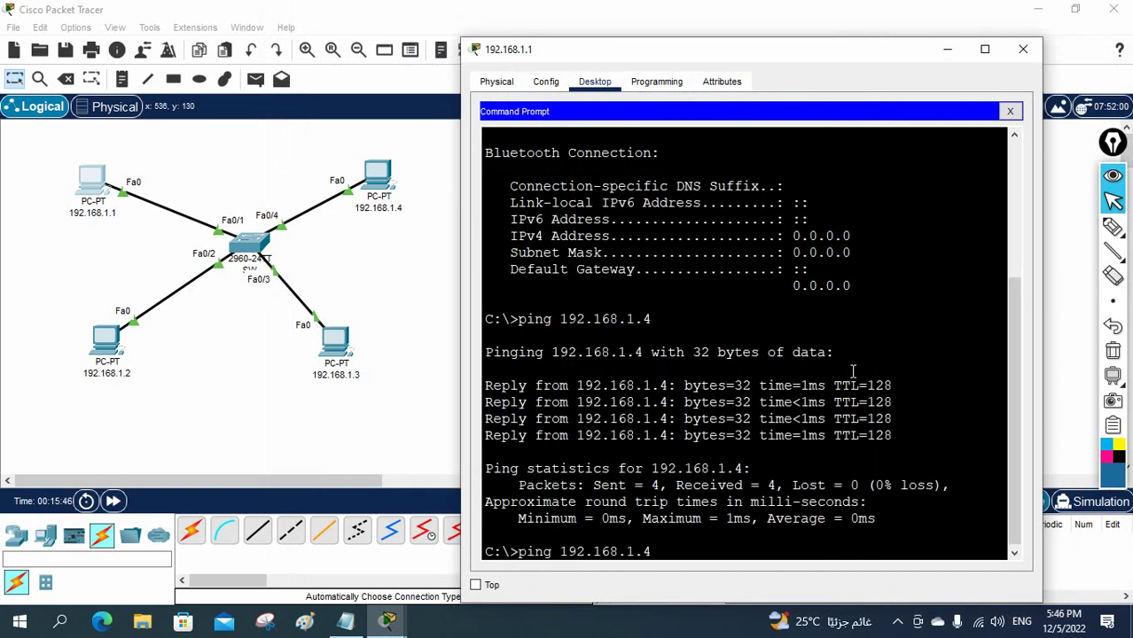
pyautogui.press('BackSpace')
pyautogui.write('2')
pyautogui.press('Return')
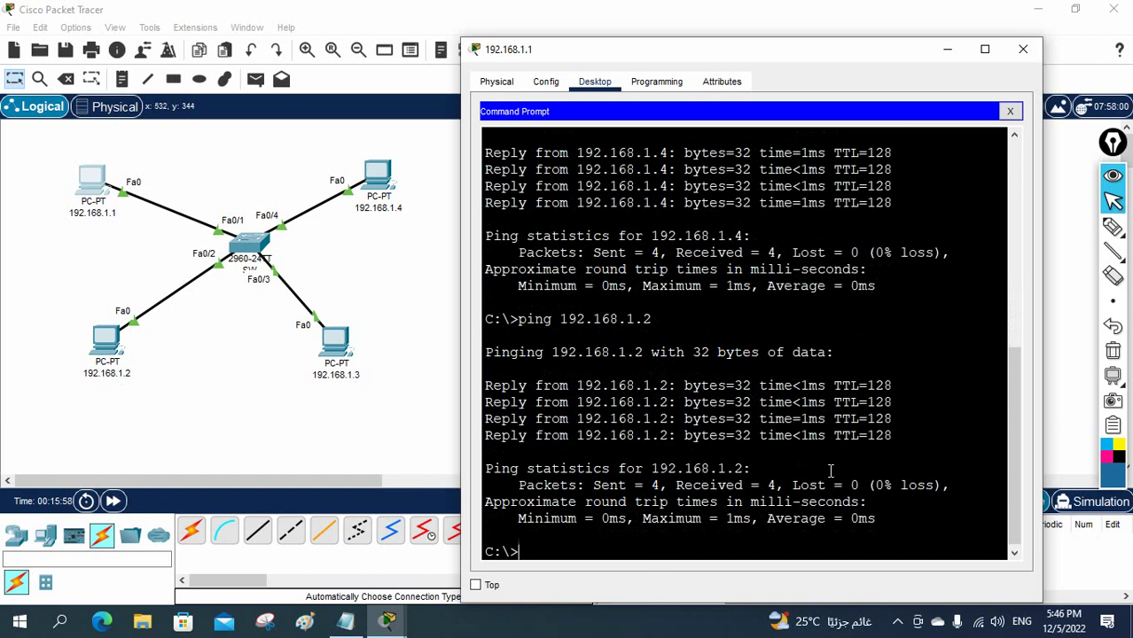
pyautogui.press('Up')
pyautogui.press('BackSpace')
pyautogui.write('3')
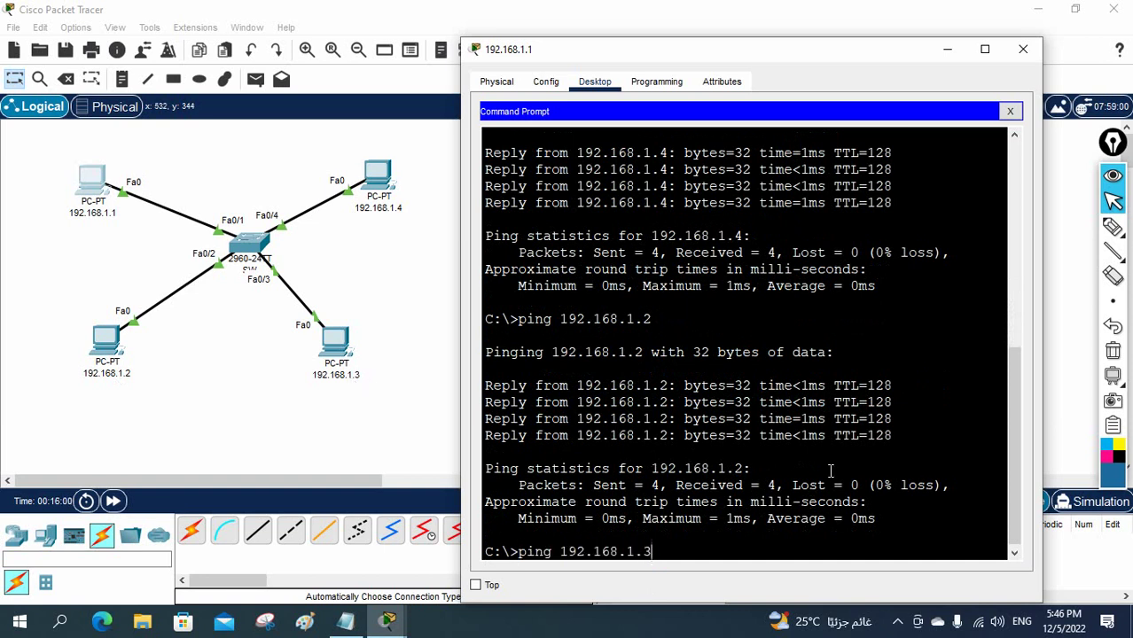
pyautogui.press('Return')
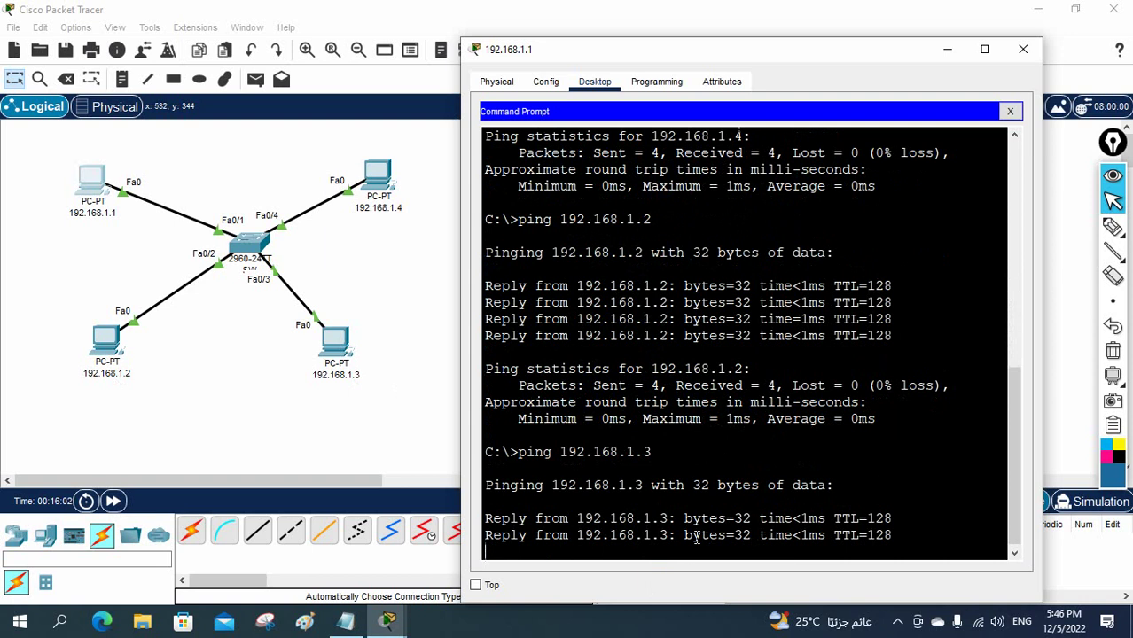
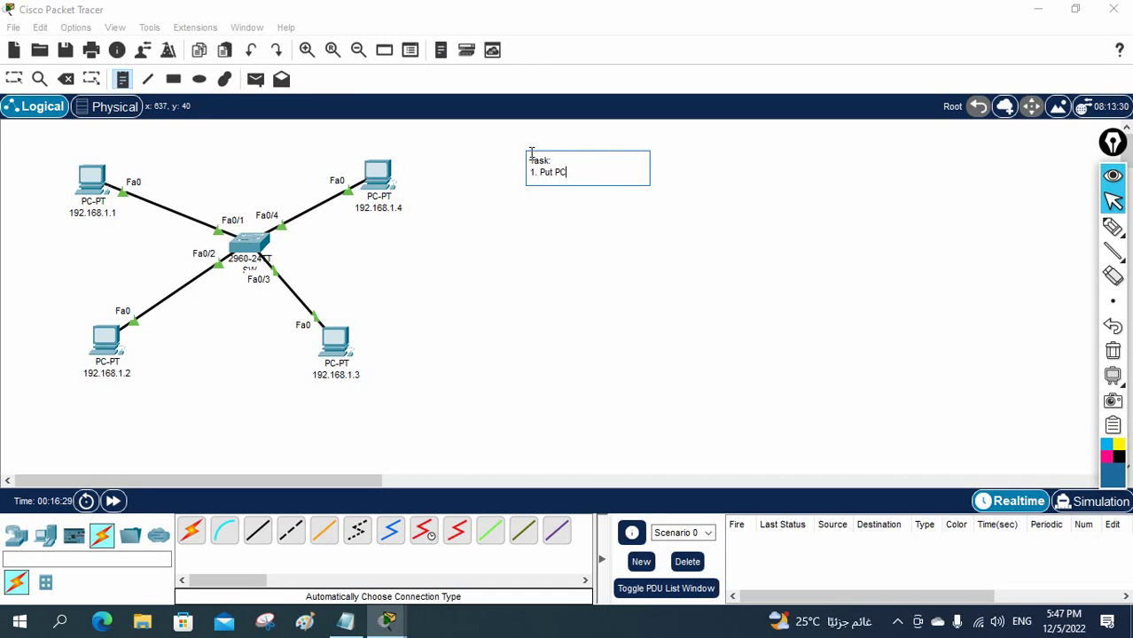
# Complete the task note: PCs 192.168.1.1 & 192.168.1.2 in VLAN 10 as item 1, PCs 192.168.1.3 & 192.168.1.4 in VLAN 20 as item 2.
pyautogui.write('192.168.1.1 & 192.168')
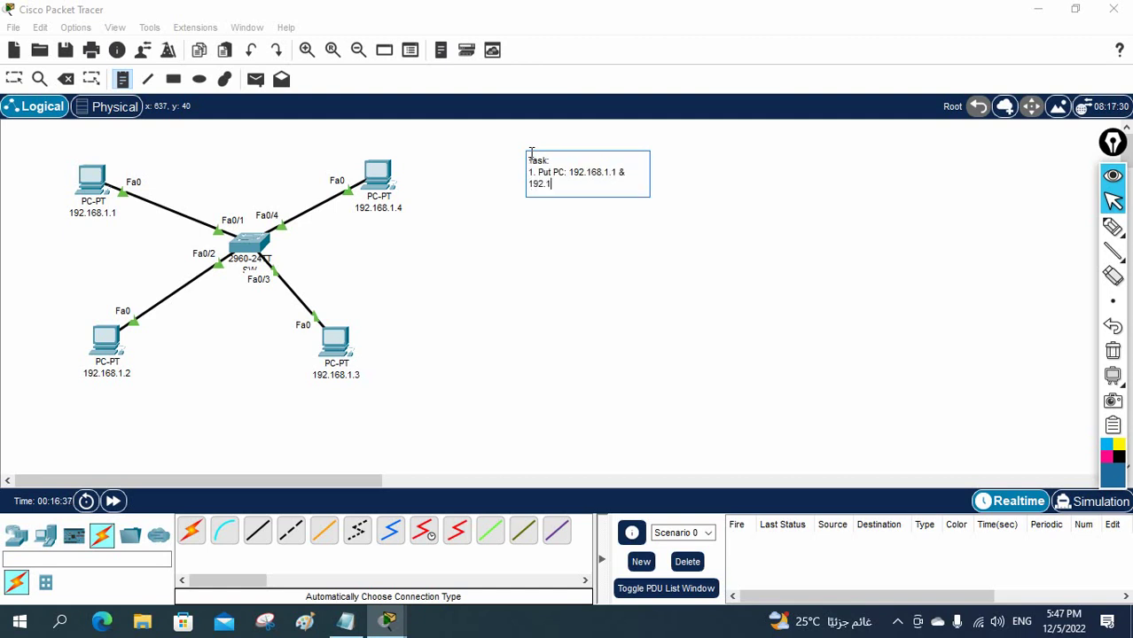
pyautogui.write('.1.2 in VLAN 10')
pyautogui.press('Return')
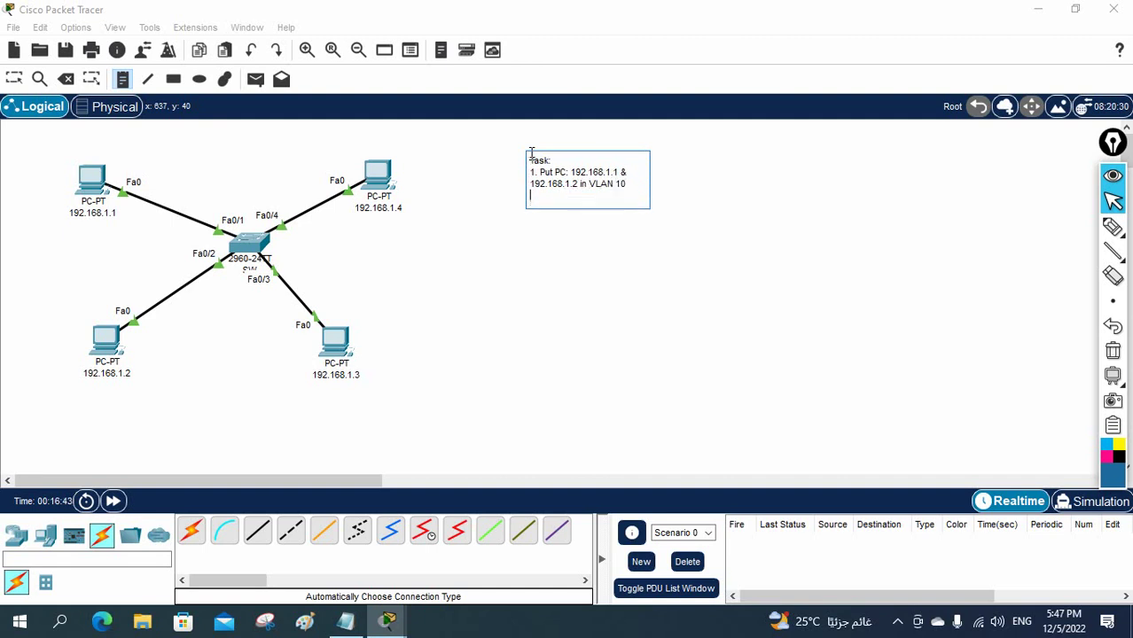
pyautogui.write('2. Put PC: 192.168.1.3 &')
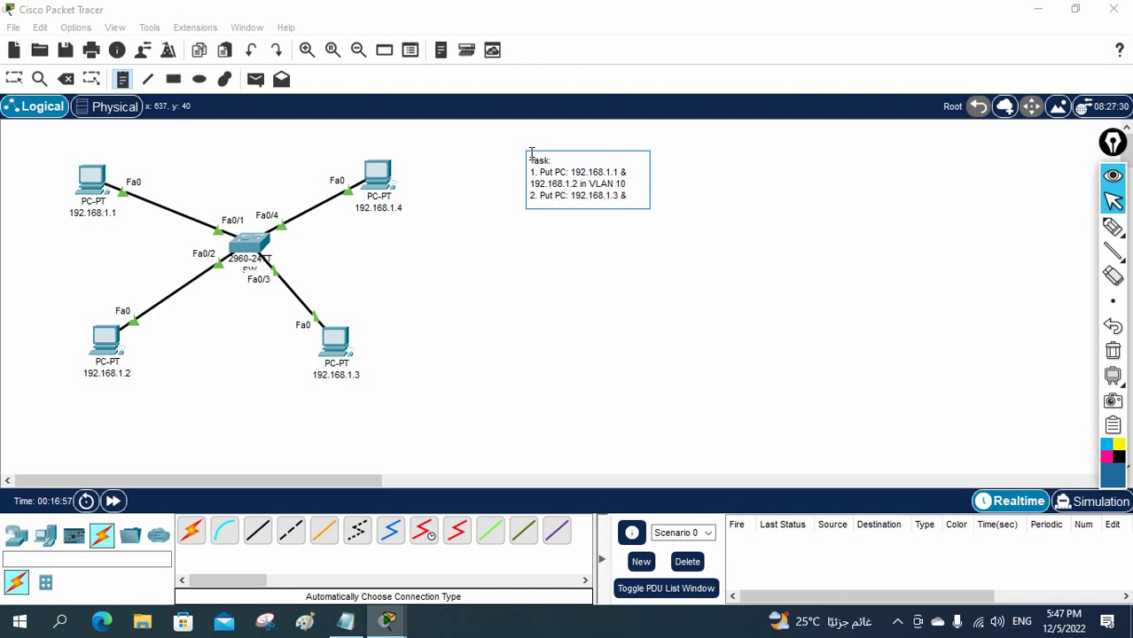
pyautogui.write(' 192.168.')
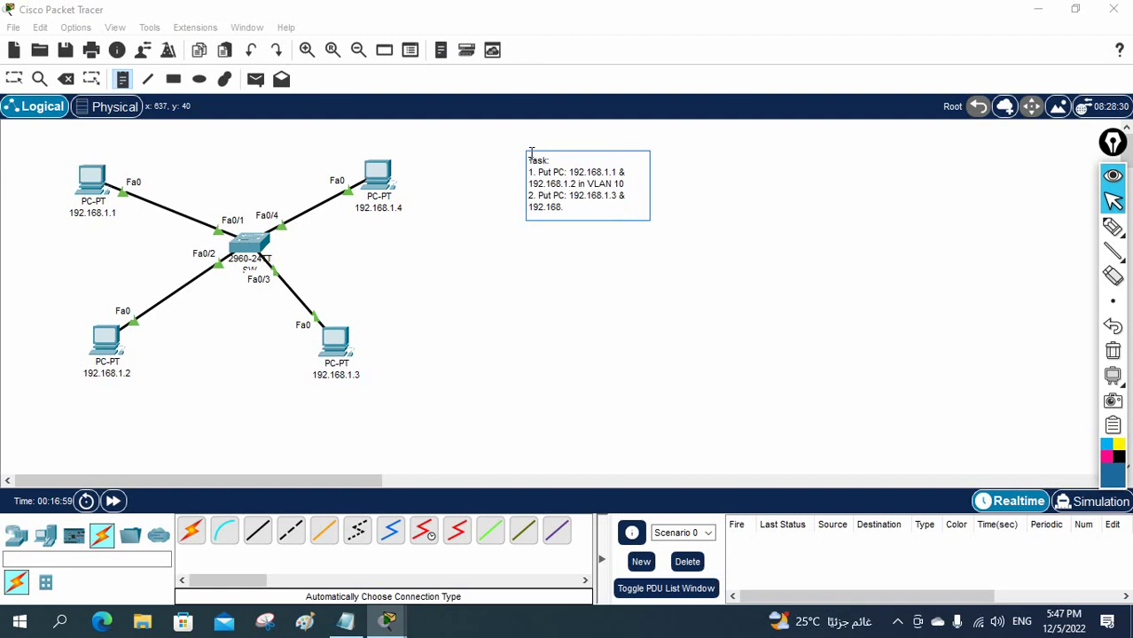
pyautogui.write('1.4 in VLAN 20')
# Insert "Create VLAN 10 name IT" and "and VLAN 20 name Sale" plus a blank line below "Task:", and finish the note.
pyautogui.click(551, 159)
pyautogui.press('Return')
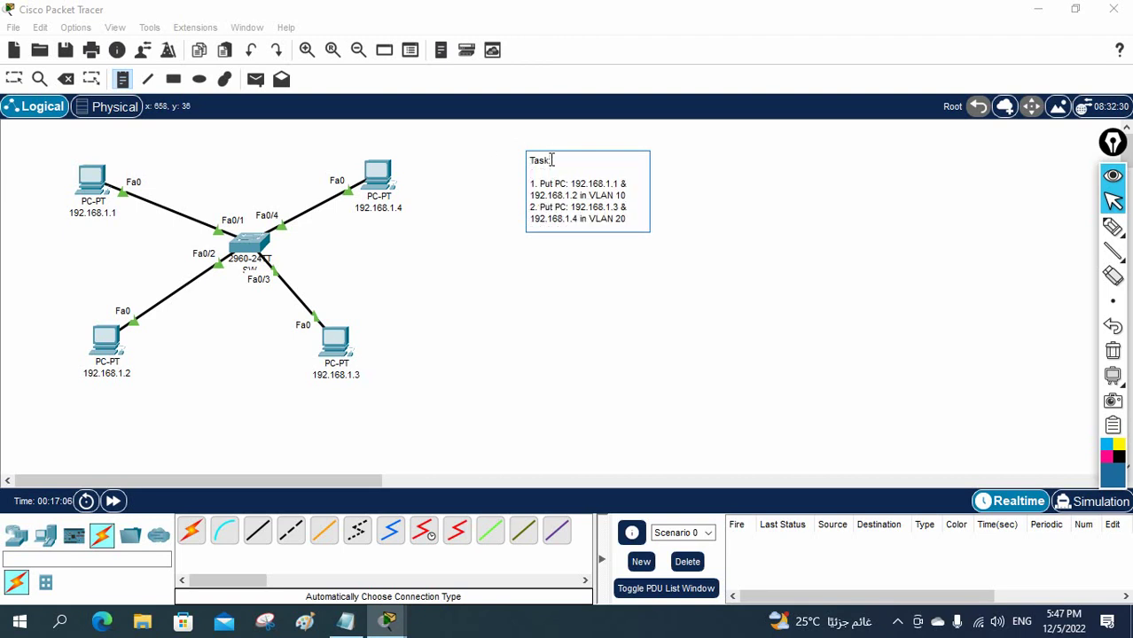
pyautogui.write('Create VLAN 10 name ')
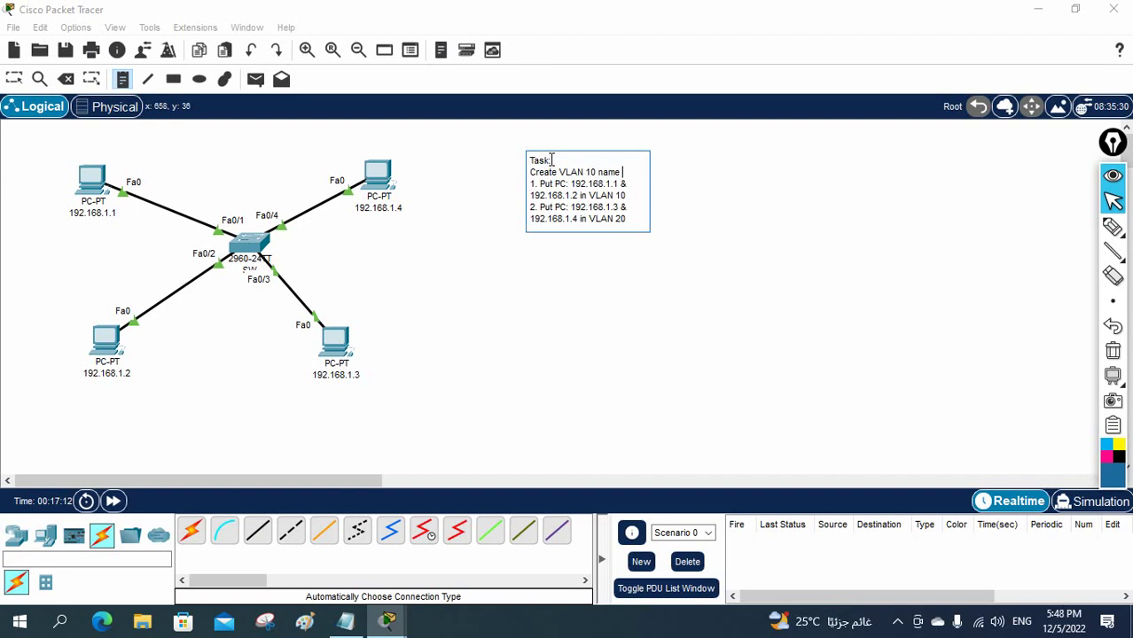
pyautogui.write('IT')
pyautogui.press('Return')
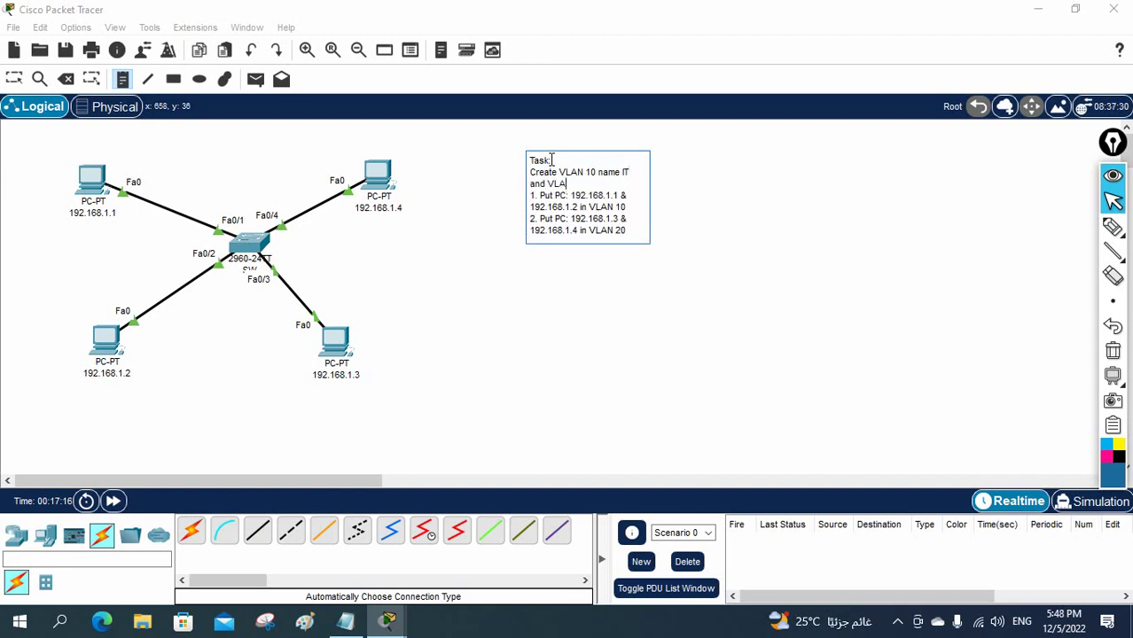
pyautogui.write('and VLAN 20 name Sale')
pyautogui.press('Return')
pyautogui.click(889, 284)
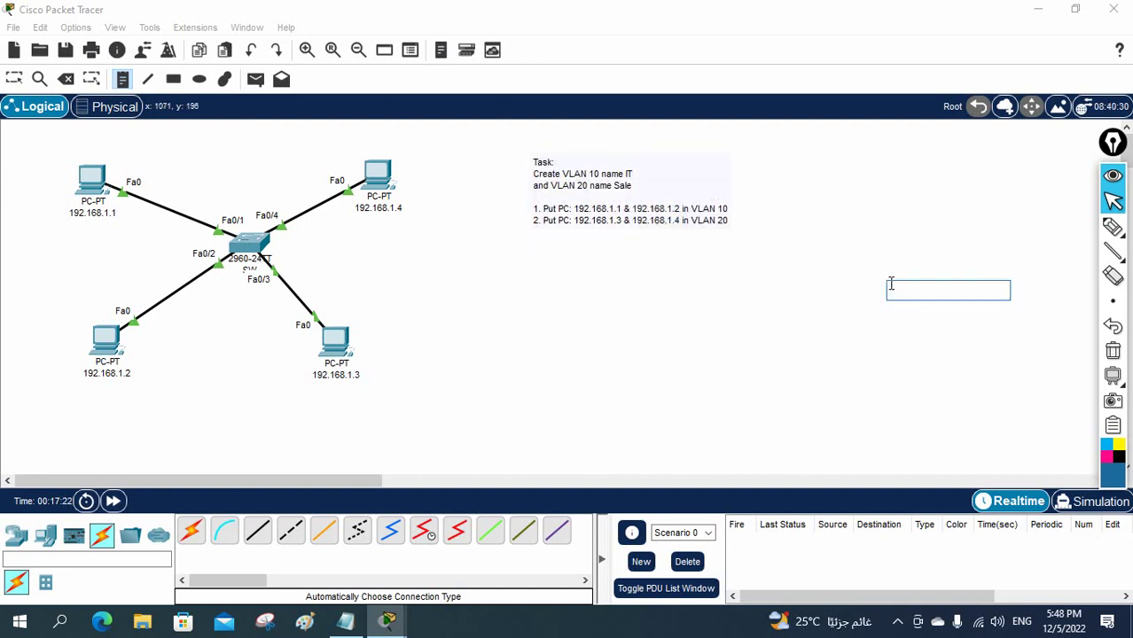
pyautogui.click(1115, 202)
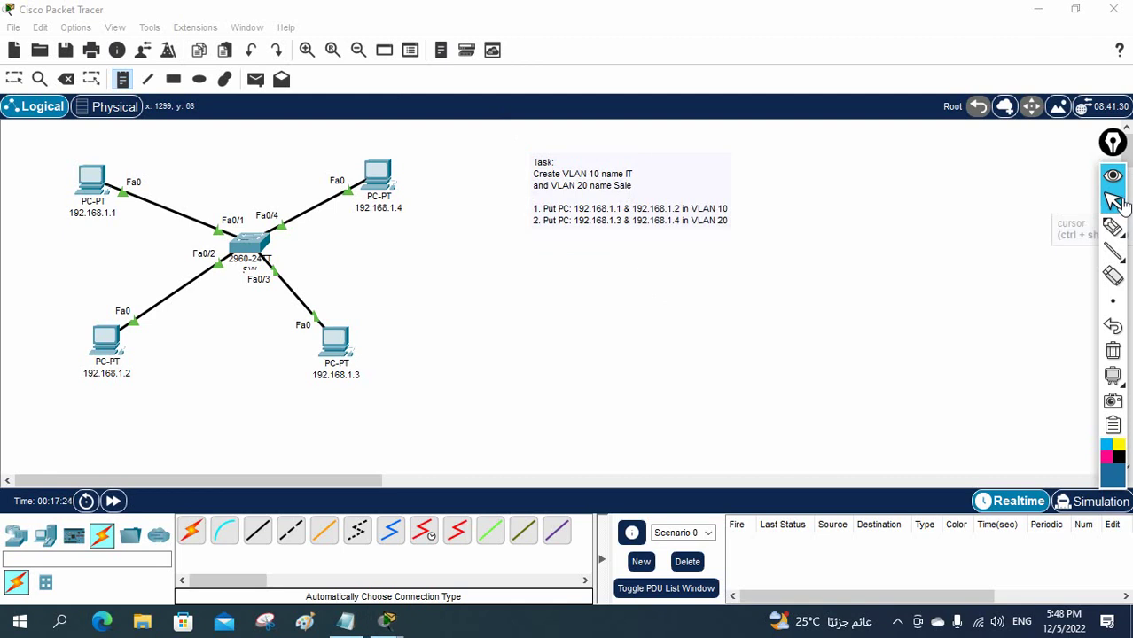
pyautogui.click(943, 217)
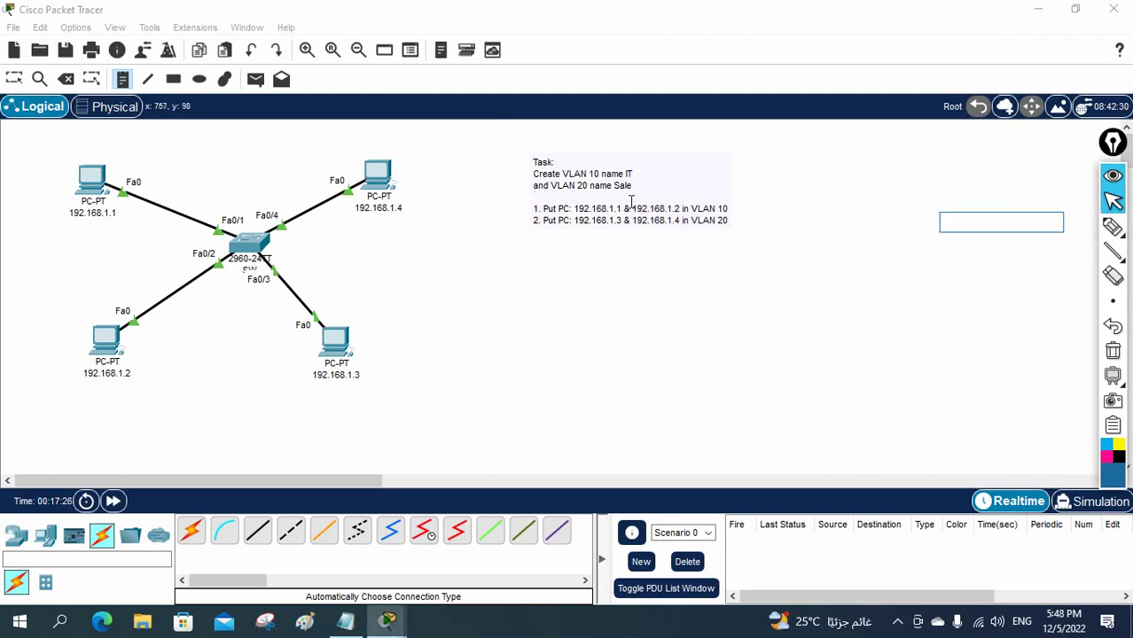
pyautogui.click(14, 79)
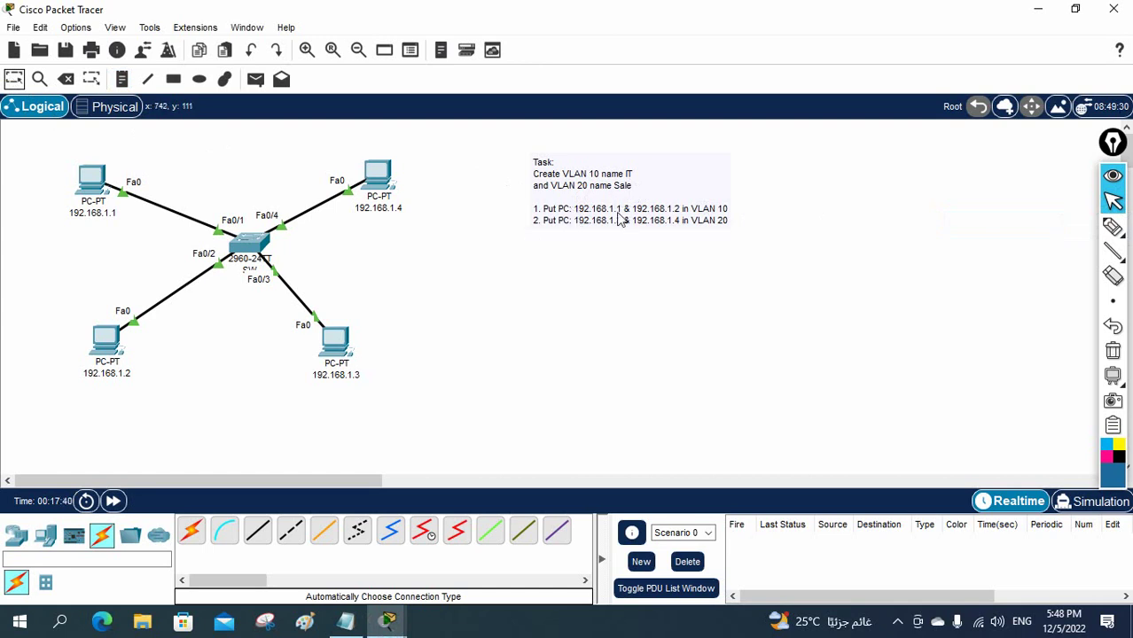
# Draw a rectangle filled with light green #aaff7f around the PCs labelled 192.168.1.1 and 192.168.1.2.
pyautogui.click(175, 80)
pyautogui.click(503, 142)
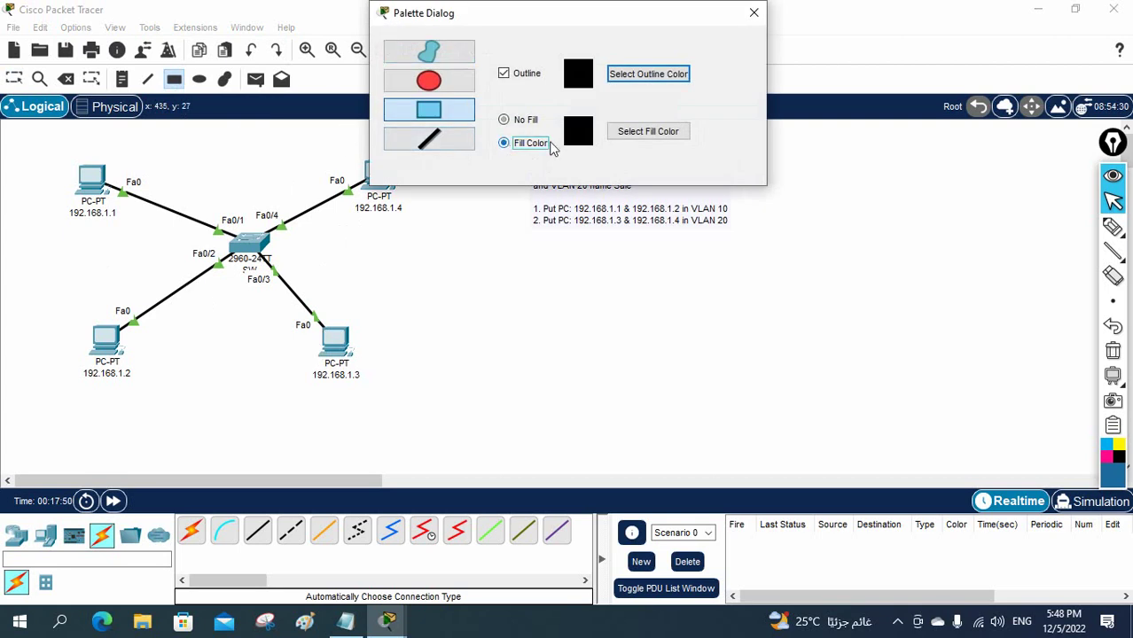
pyautogui.click(625, 133)
pyautogui.click(688, 240)
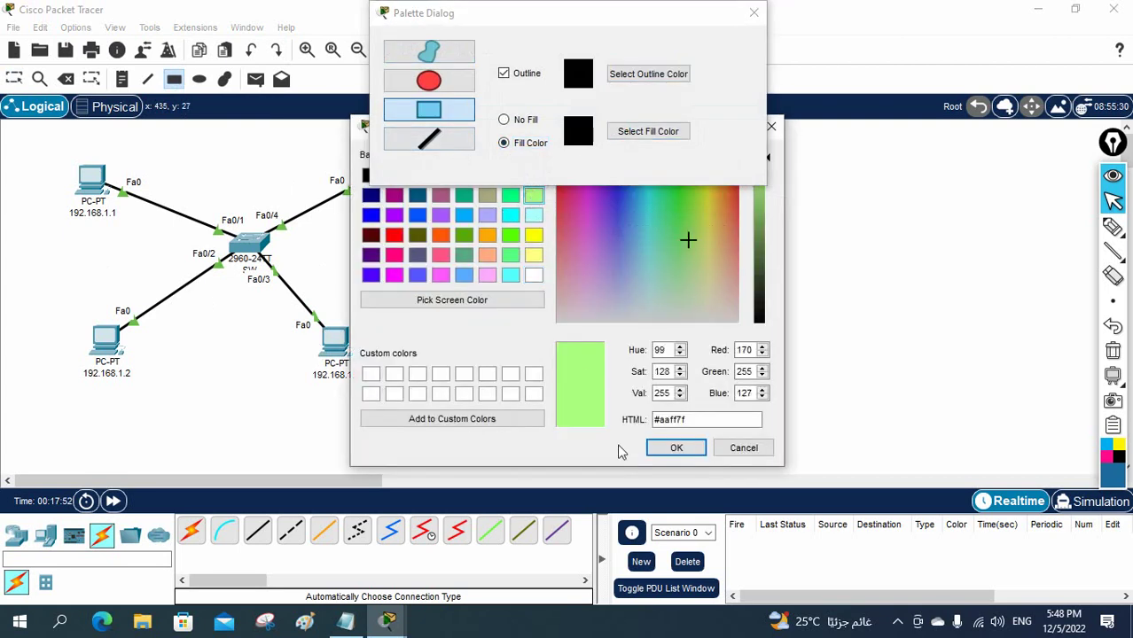
pyautogui.click(679, 450)
pyautogui.moveTo(31, 145); pyautogui.dragTo(156, 423)
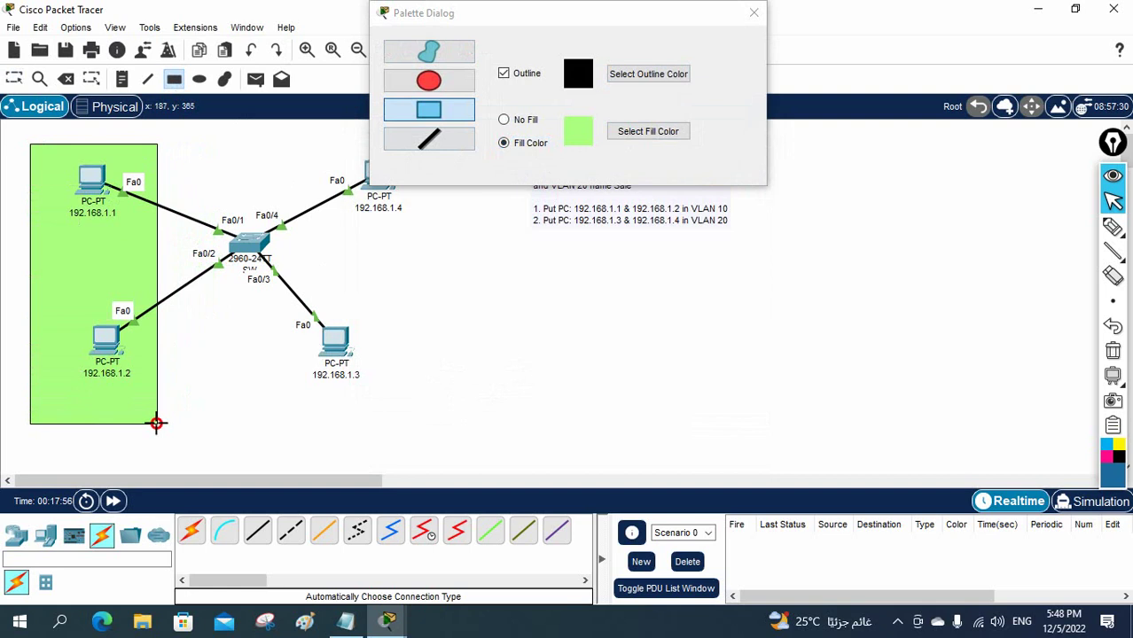
# Draw a light cyan filled rectangle around the PCs labelled 192.168.1.3 and 192.168.1.4, and move PC 192.168.1.3 fully inside it.
pyautogui.click(661, 135)
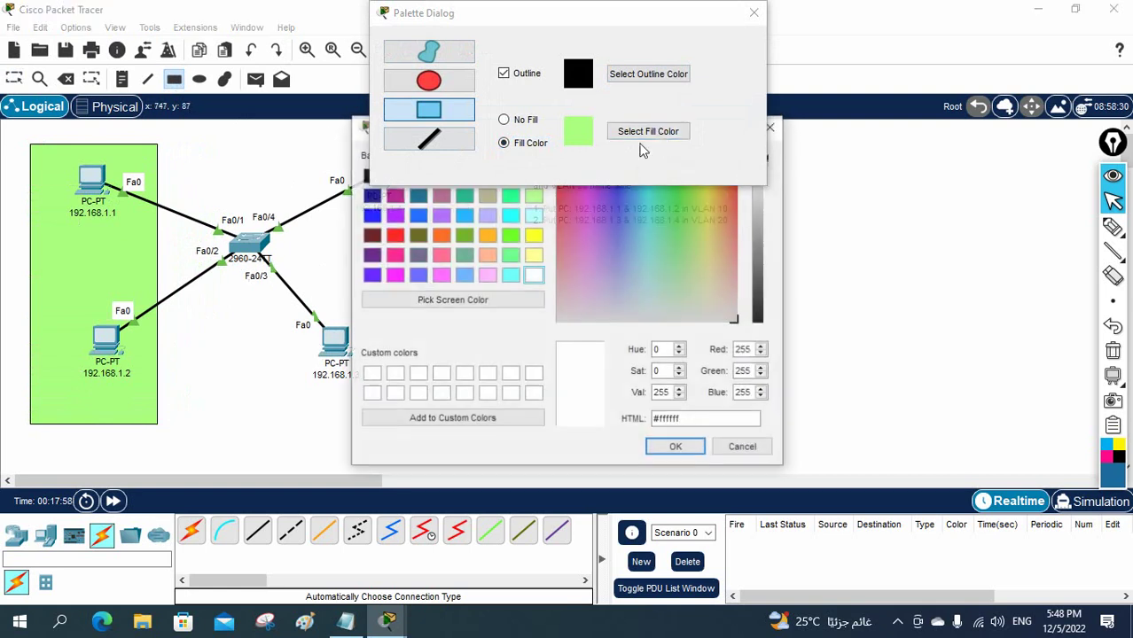
pyautogui.click(533, 215)
pyautogui.click(664, 448)
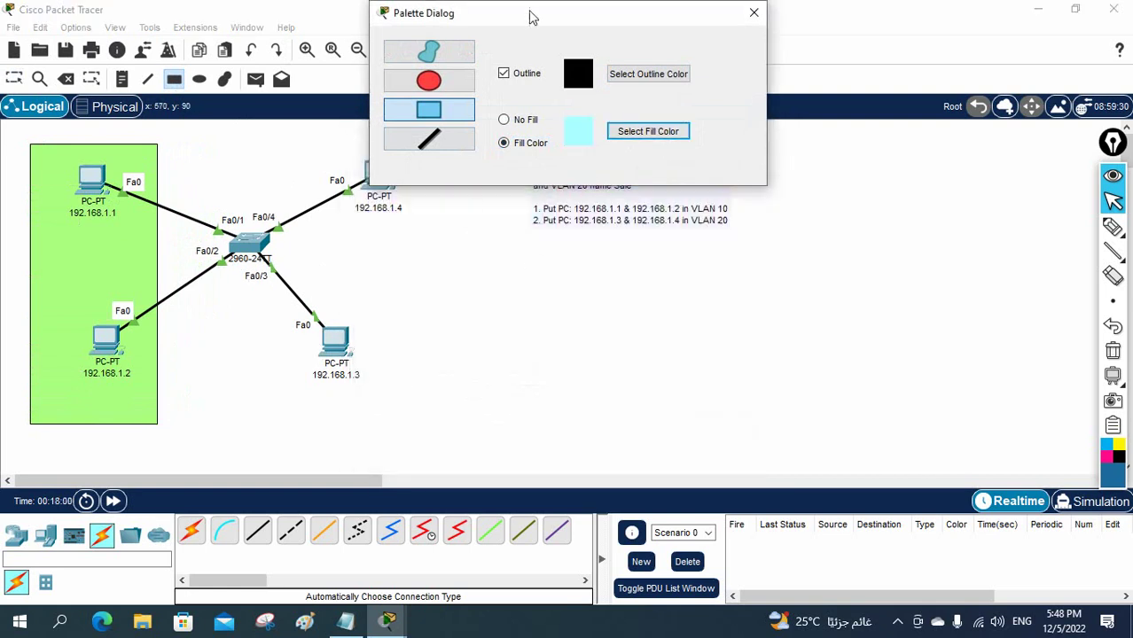
pyautogui.moveTo(531, 14); pyautogui.dragTo(799, 48)
pyautogui.moveTo(311, 133); pyautogui.dragTo(451, 433)
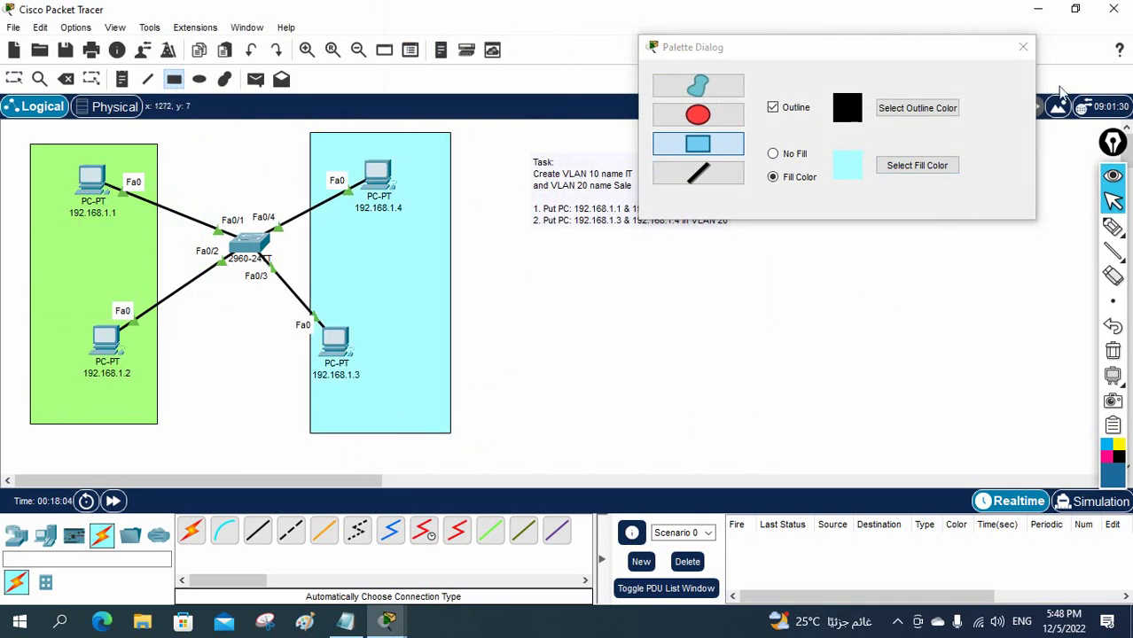
pyautogui.click(1025, 48)
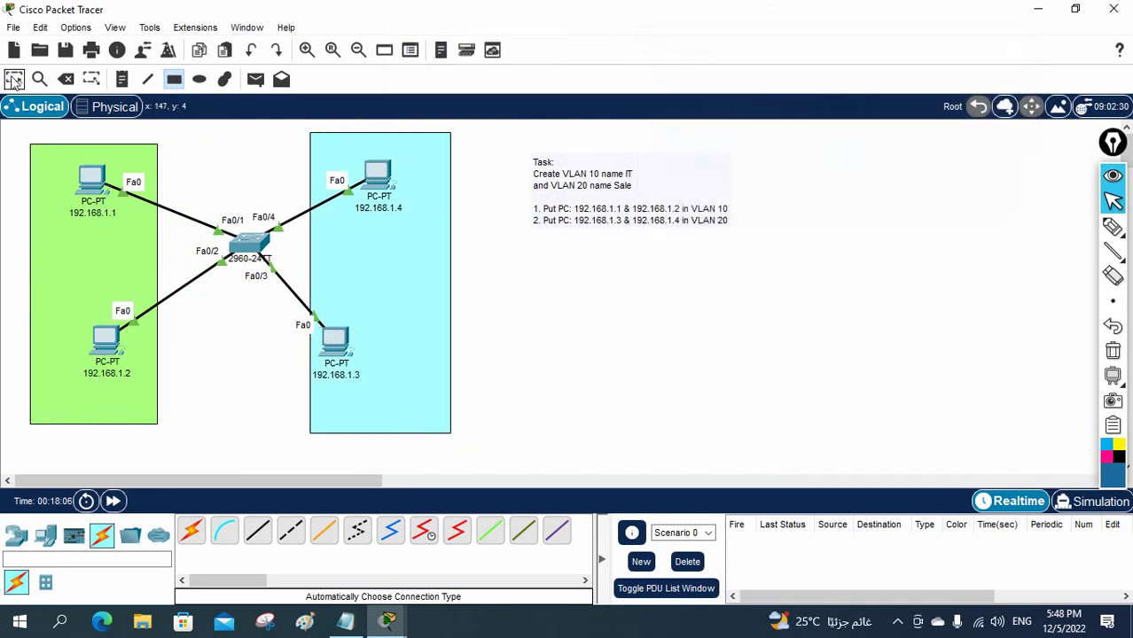
pyautogui.moveTo(335, 342); pyautogui.dragTo(384, 337)
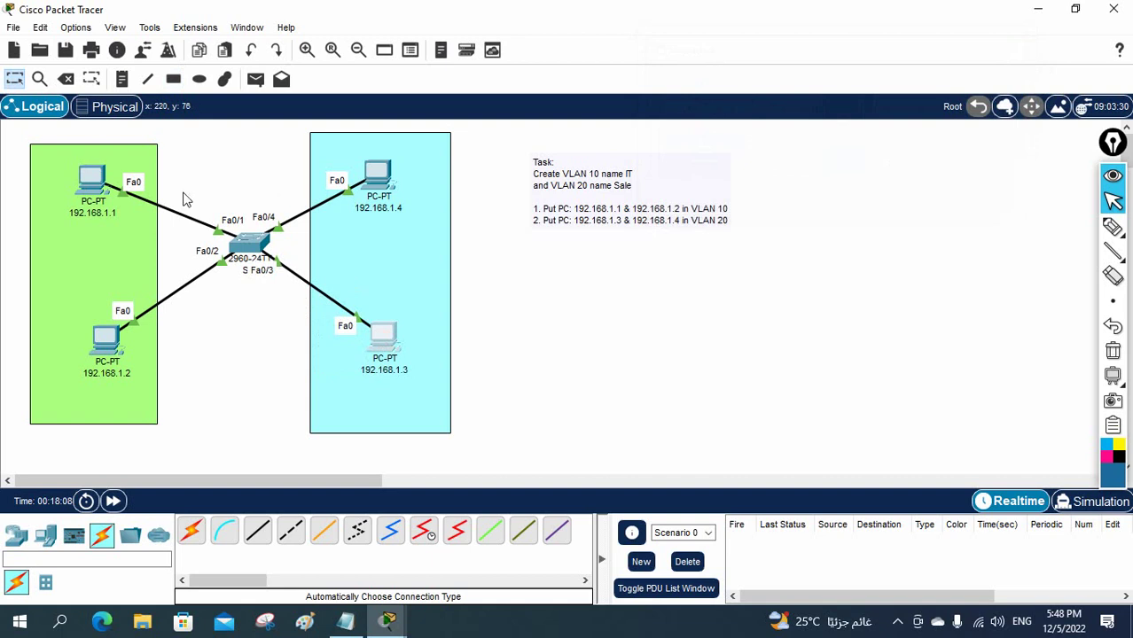
# Place a two-line note reading "VLAN 10" and "Name IT" between the two PCs in the green rectangle.
pyautogui.click(124, 81)
pyautogui.click(58, 254)
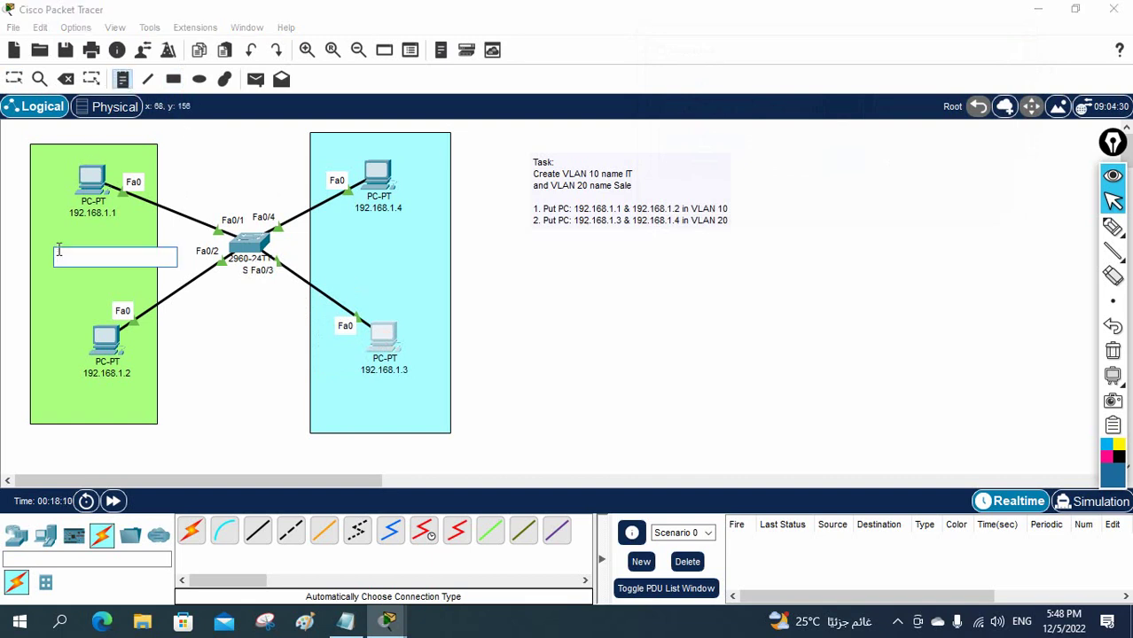
pyautogui.write('VLAN')
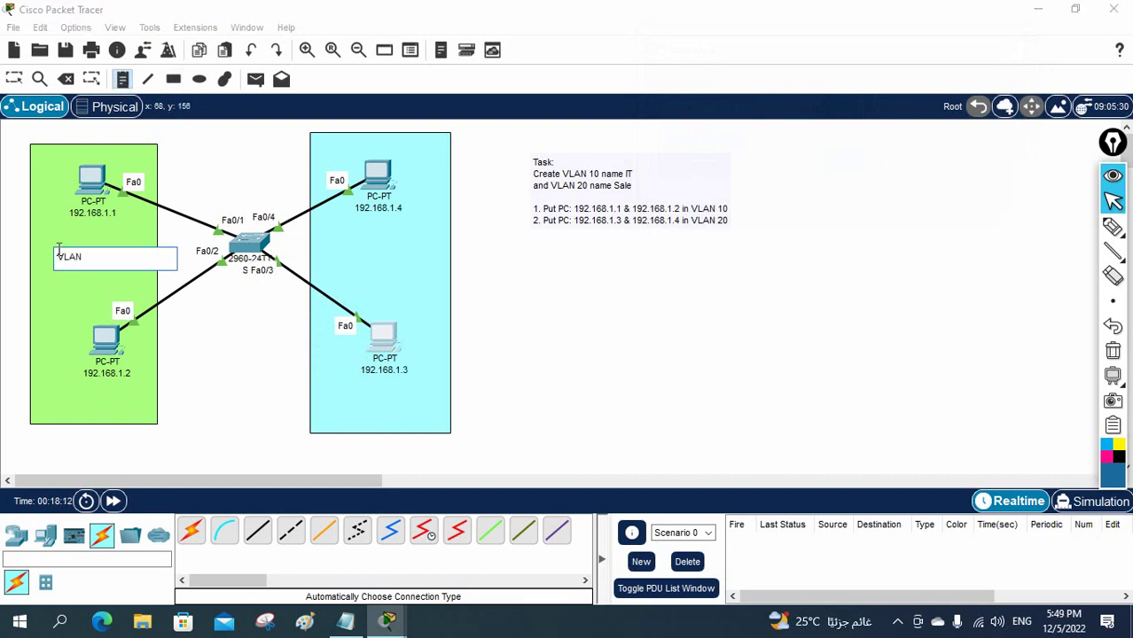
pyautogui.write(' 10')
pyautogui.press('Return')
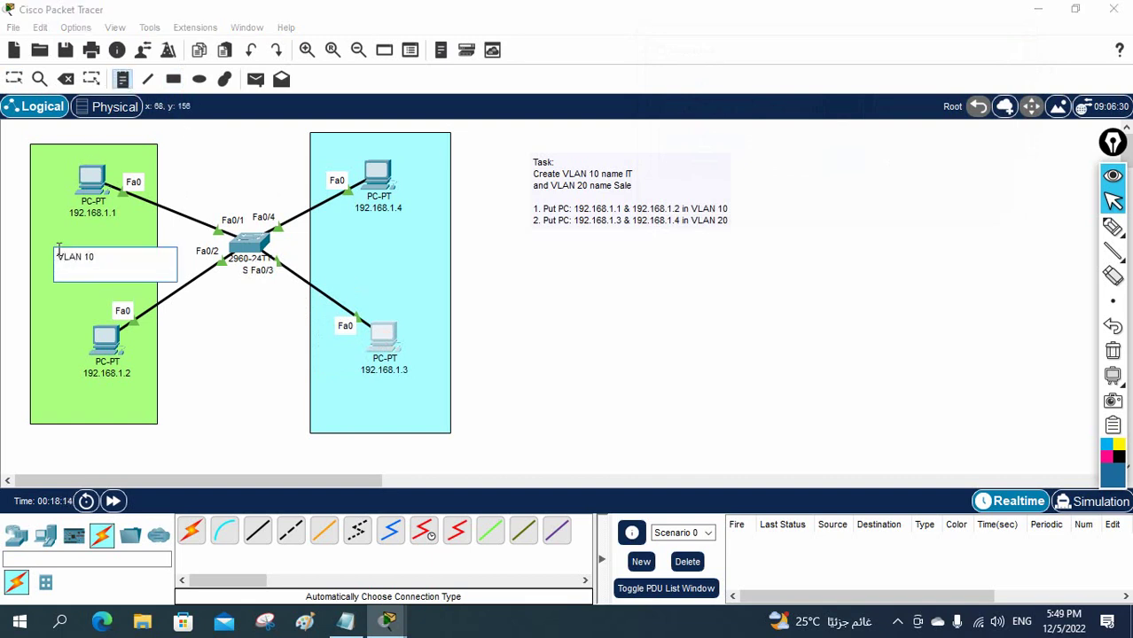
pyautogui.write('Name IT')
# Place a two-line note reading "VLAN 20" and "Name Sale" between the PCs in the cyan rectangle, and return to selection mode.
pyautogui.click(359, 245)
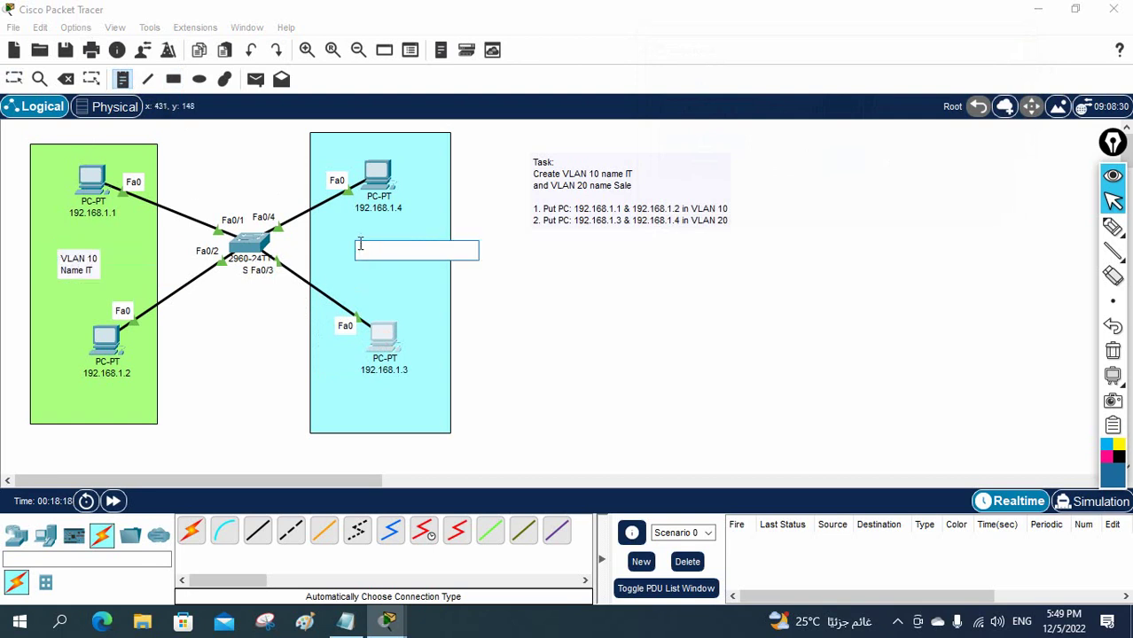
pyautogui.write('VLAN')
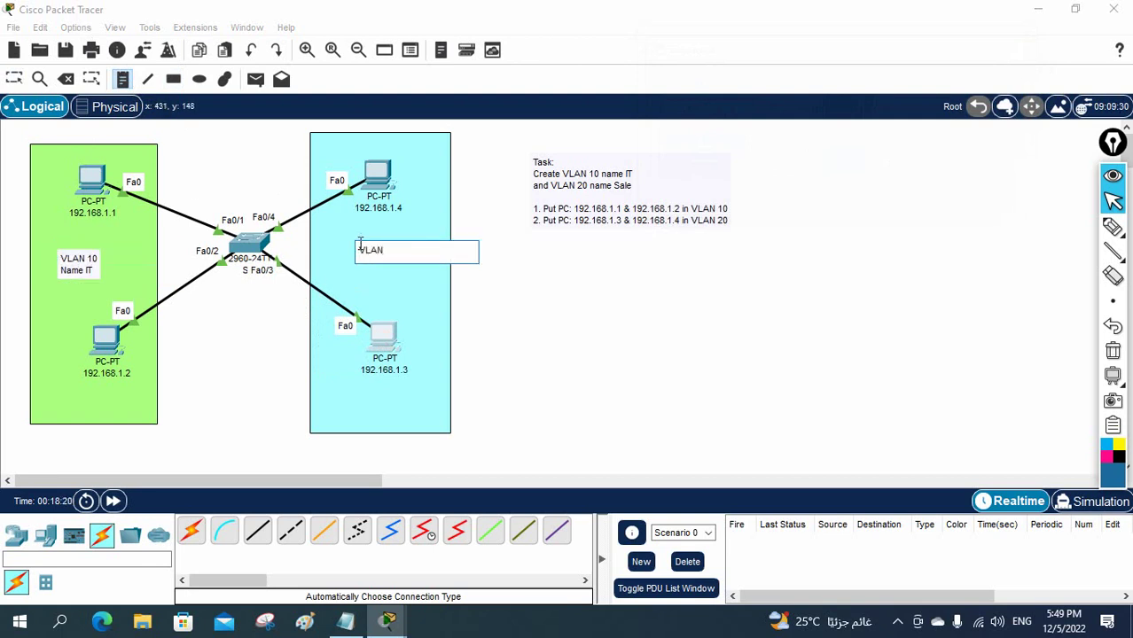
pyautogui.write(' 20')
pyautogui.press('Return')
pyautogui.write('Nma')
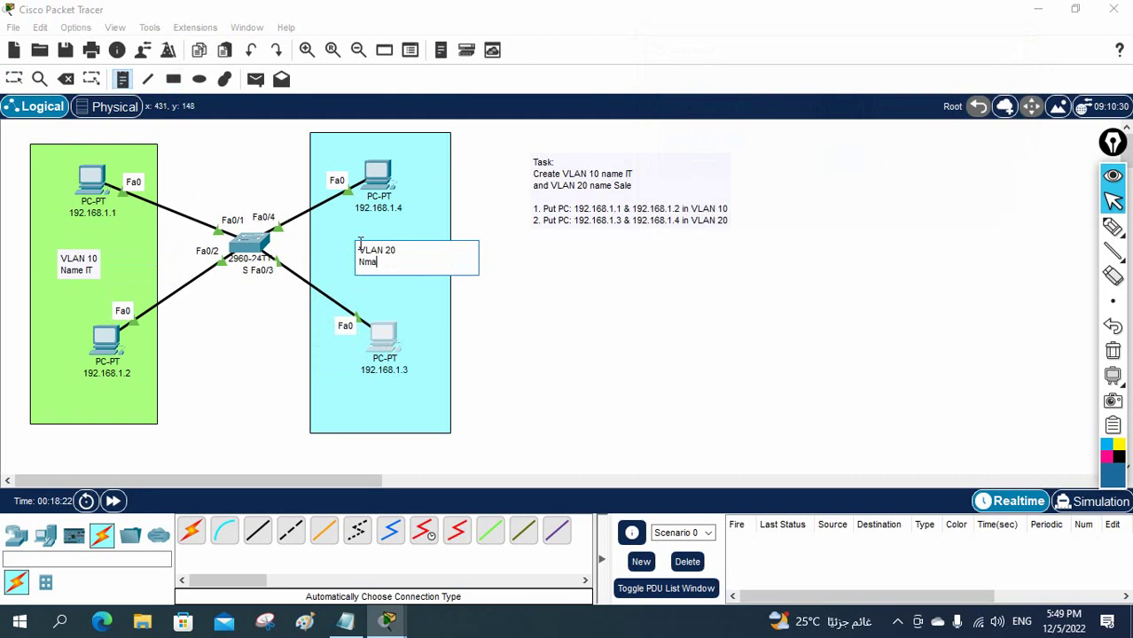
pyautogui.write('ame')
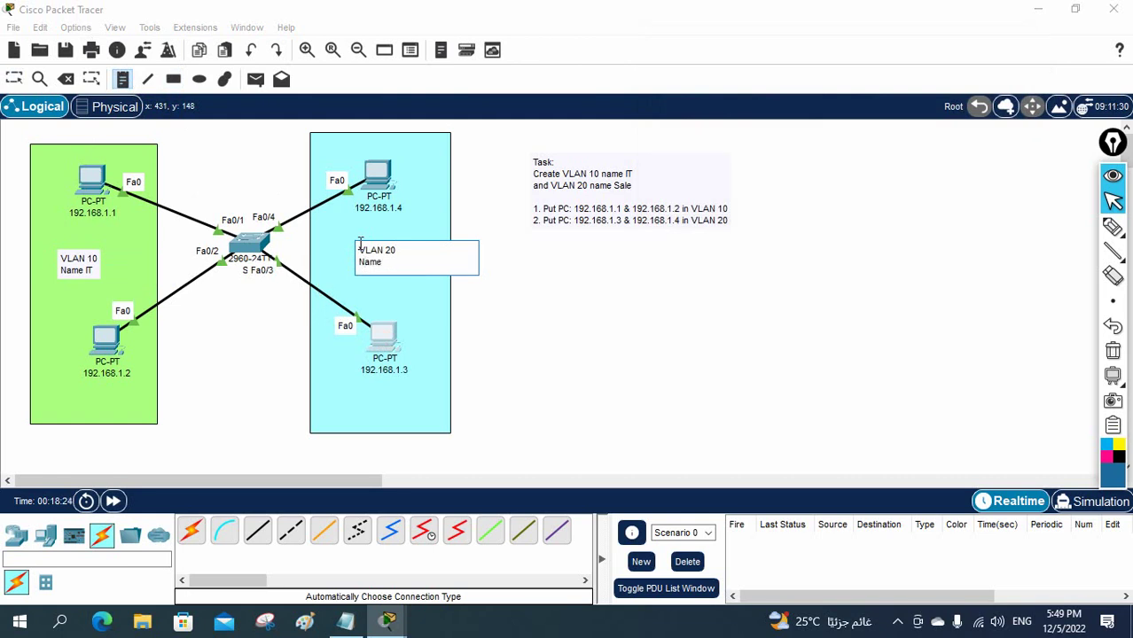
pyautogui.write(' Sale')
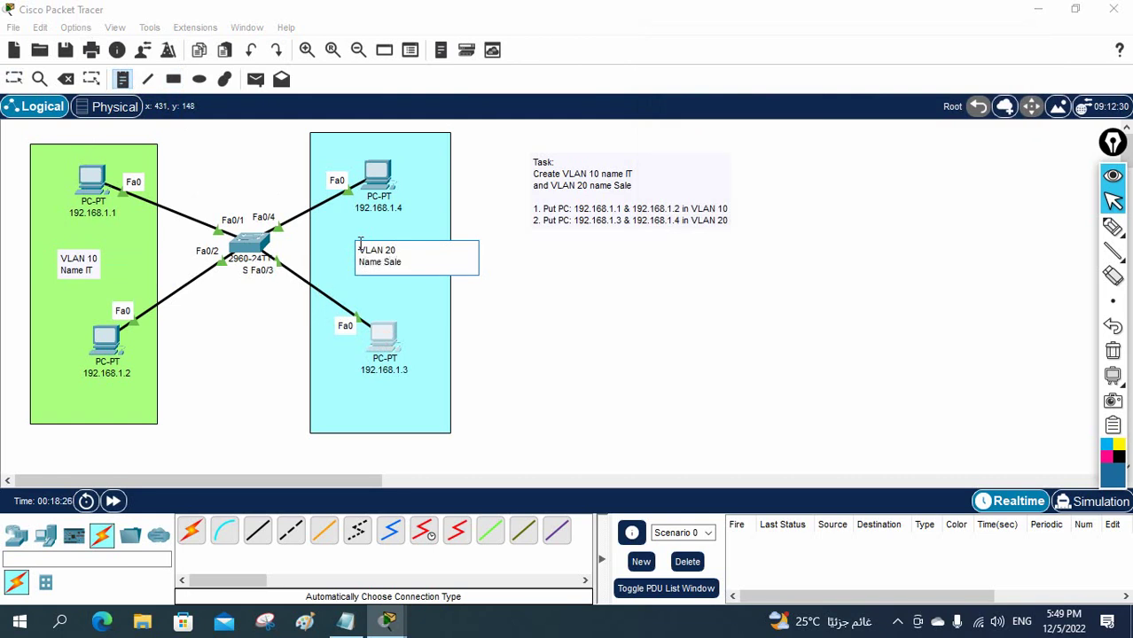
pyautogui.click(726, 435)
pyautogui.click(13, 79)
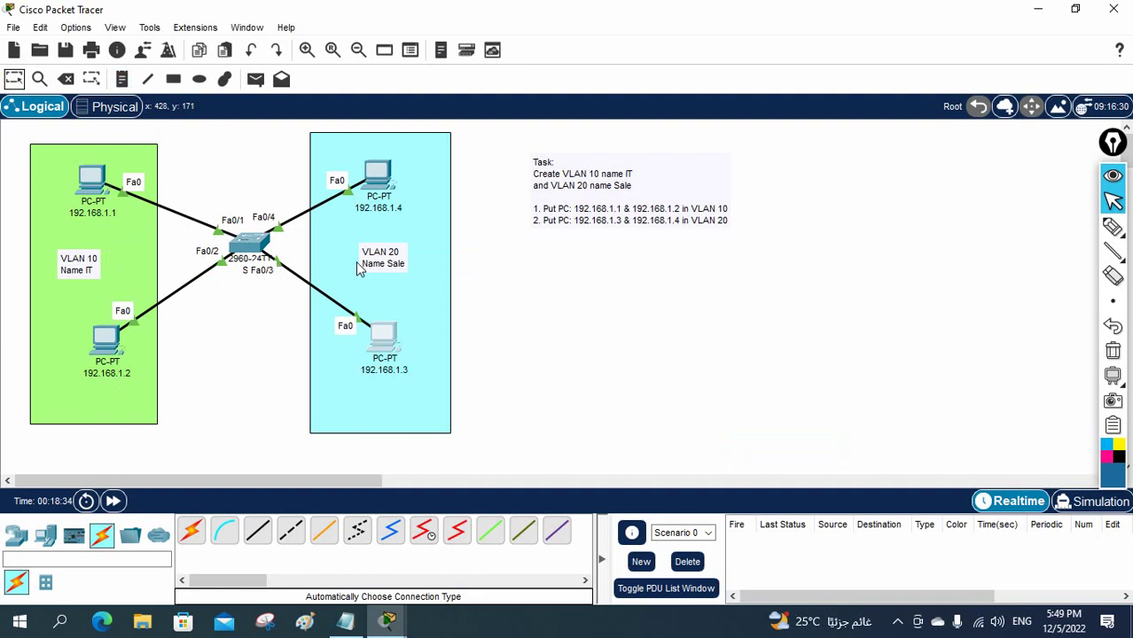
# Open the switch's command line, widen its window and move it off the green area, and bring up the Switch> prompt.
pyautogui.click(251, 249)
pyautogui.click(401, 51)
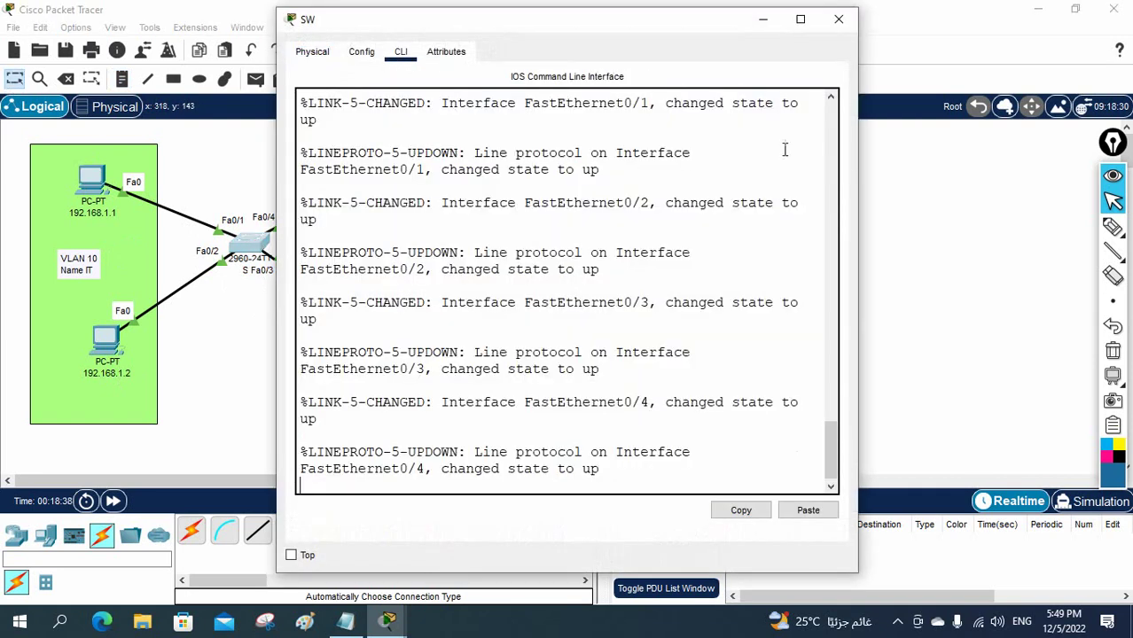
pyautogui.moveTo(858, 148); pyautogui.dragTo(1131, 149)
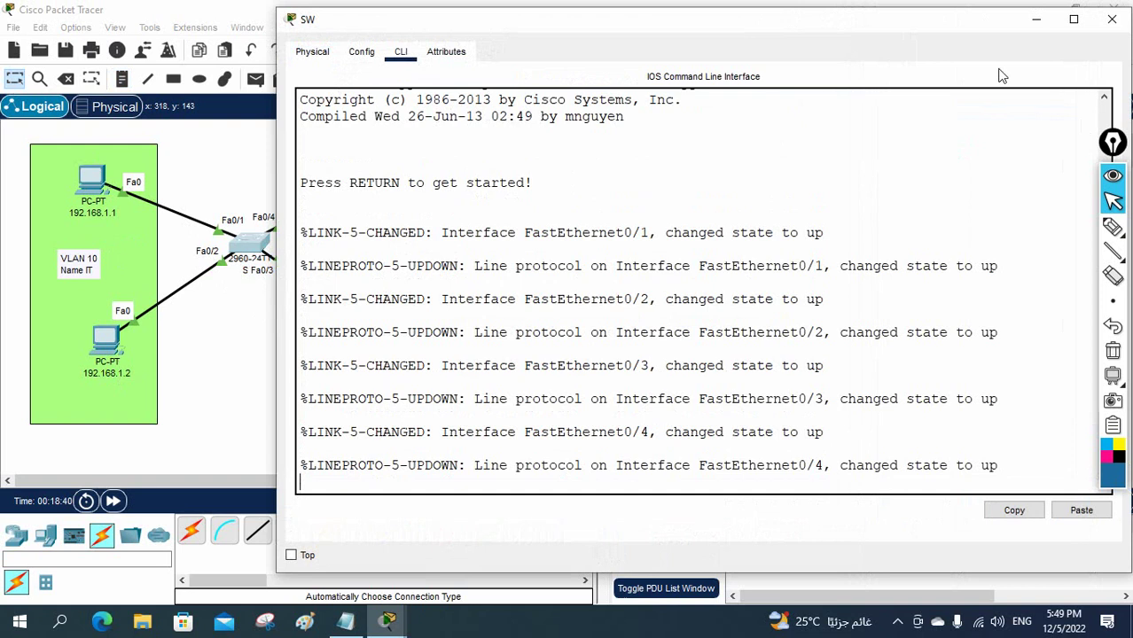
pyautogui.moveTo(934, 27); pyautogui.dragTo(1037, 27)
pyautogui.click(986, 147)
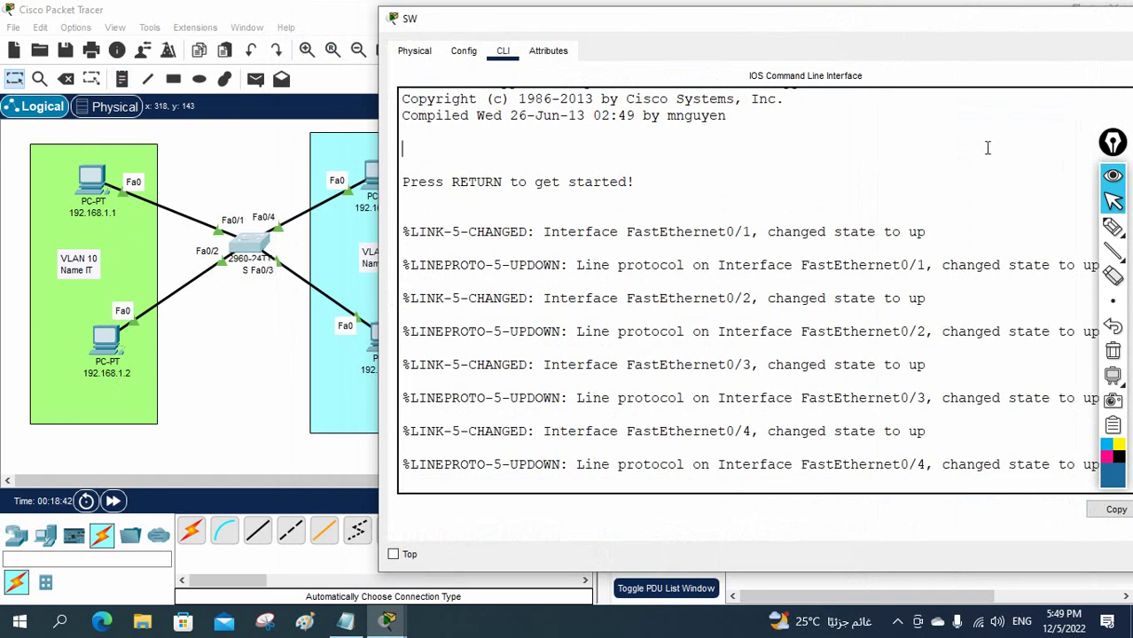
pyautogui.press('Return')
pyautogui.press('Return')
pyautogui.press('Return')
# Enter privileged and global configuration mode on the switch and set its hostname to SW.
pyautogui.write('en')
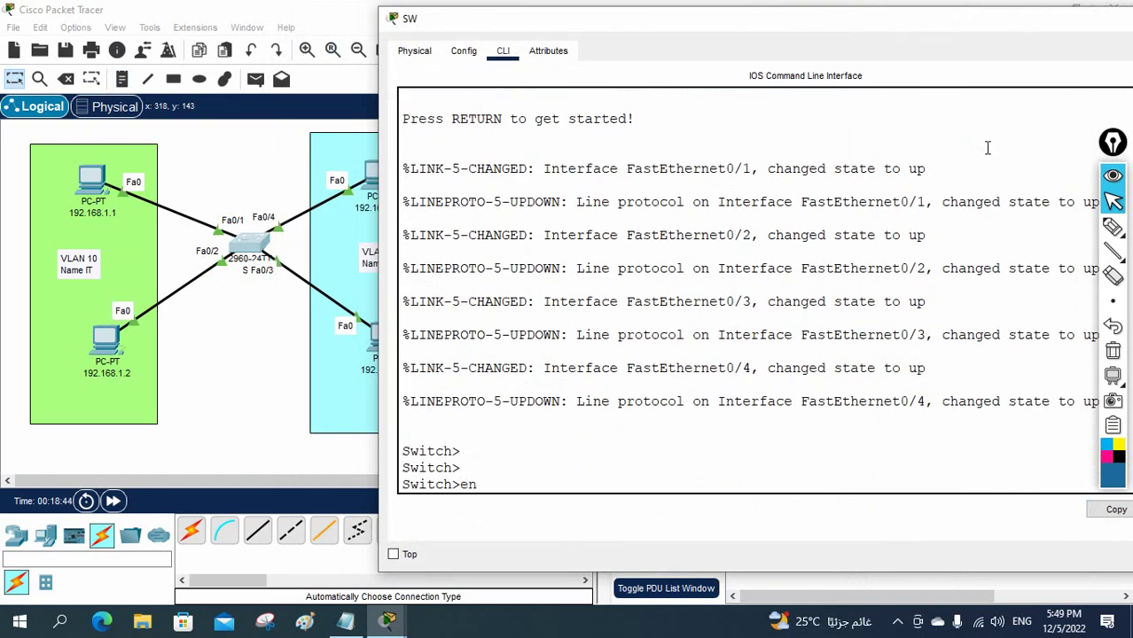
pyautogui.press('Return')
pyautogui.write('confi')
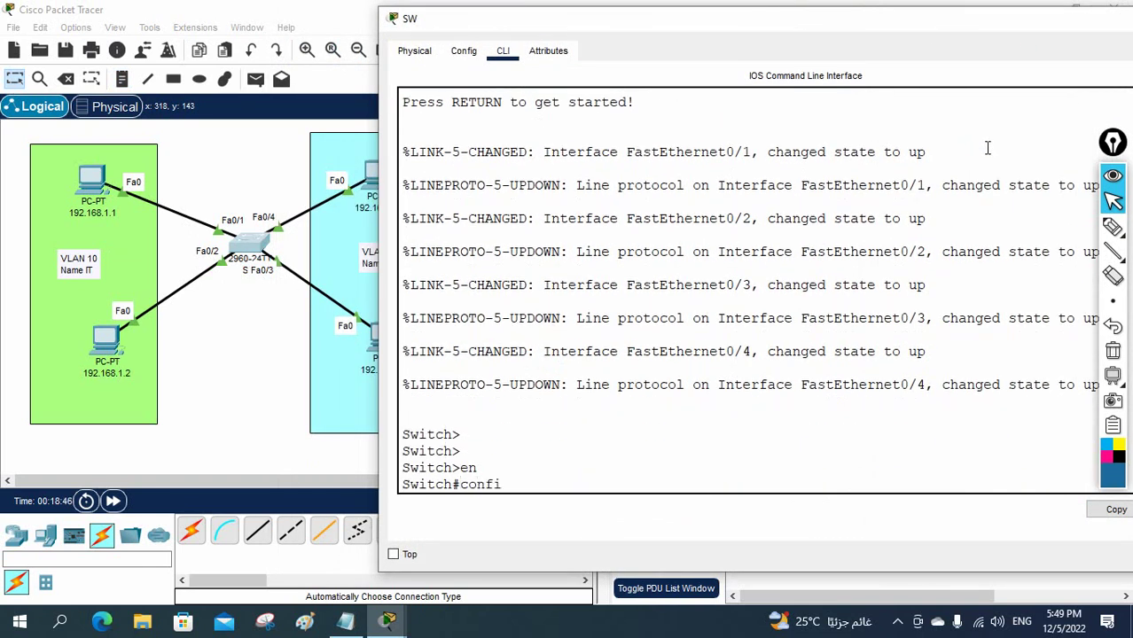
pyautogui.write('g t')
pyautogui.press('Return')
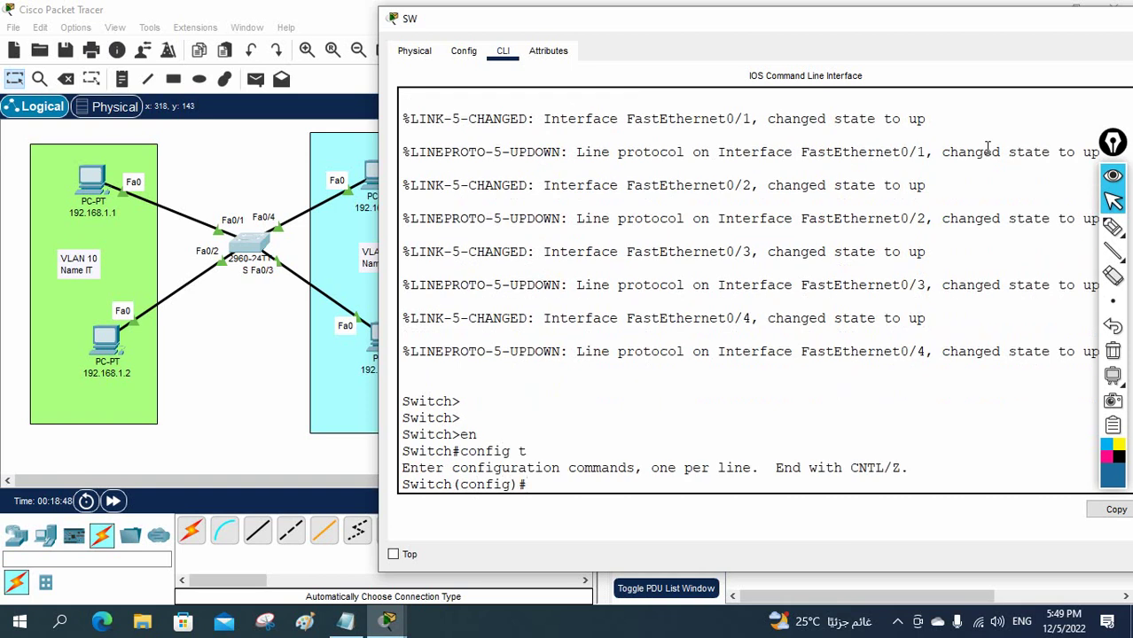
pyautogui.write('host')
pyautogui.press('Tab')
pyautogui.write('SW')
pyautogui.press('Return')
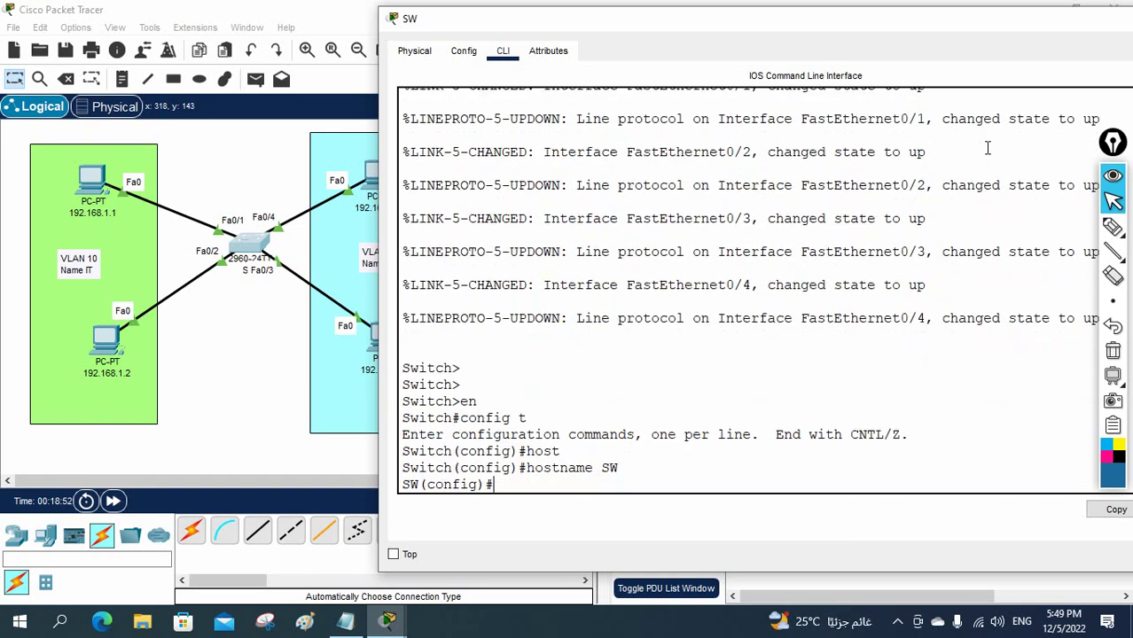
# Create VLAN 10 on the switch and name it IT.
pyautogui.write('vlan 10')
pyautogui.press('Return')
pyautogui.write('n')
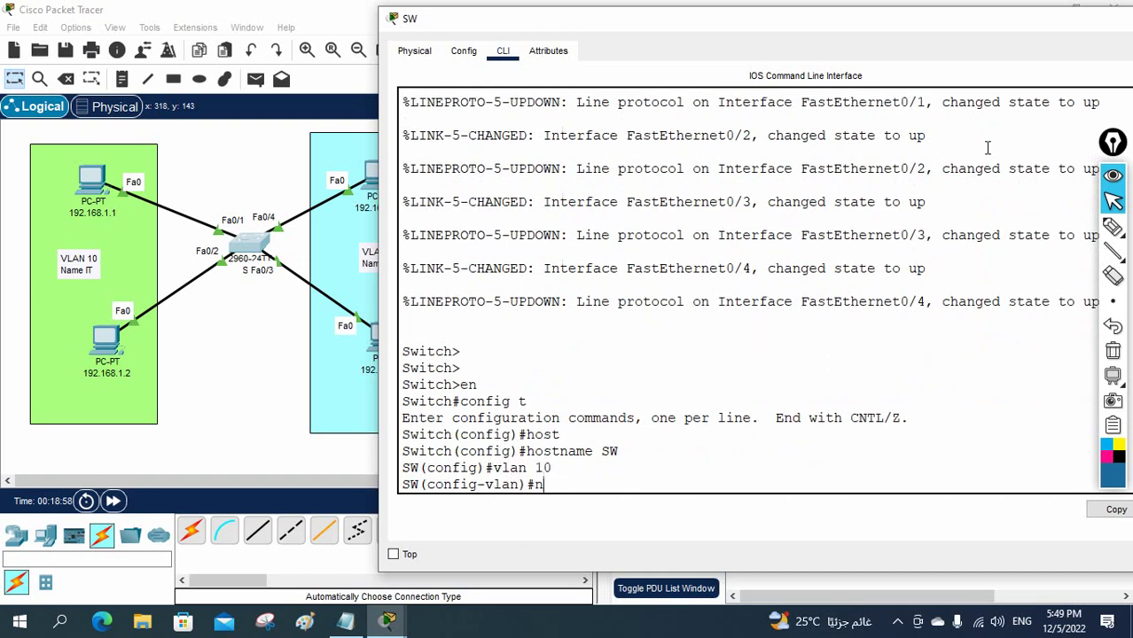
pyautogui.write('ame IT')
pyautogui.press('Return')
# Create VLAN 20 on the switch and name it Sale.
pyautogui.write('vla')
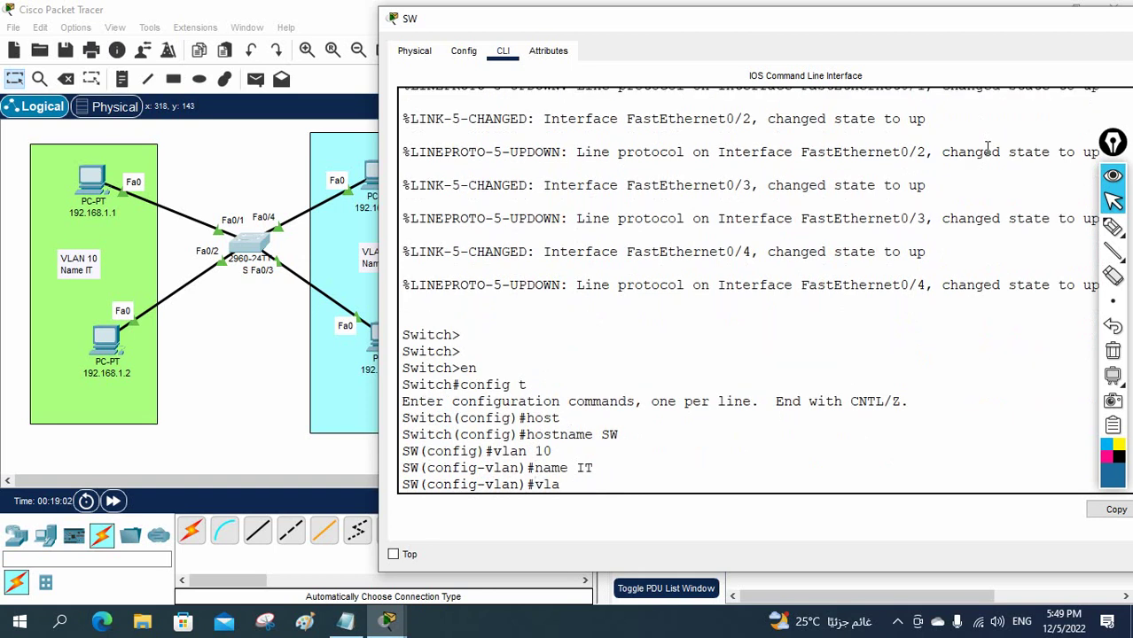
pyautogui.write('n 20')
pyautogui.press('Return')
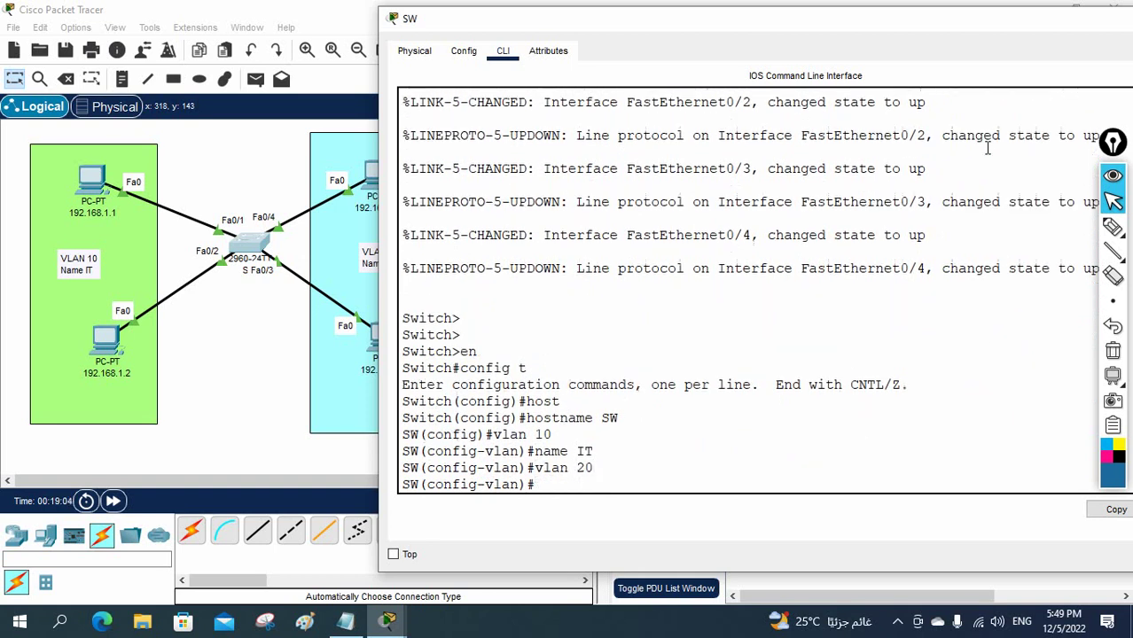
pyautogui.write('name Sale')
pyautogui.press('Return')
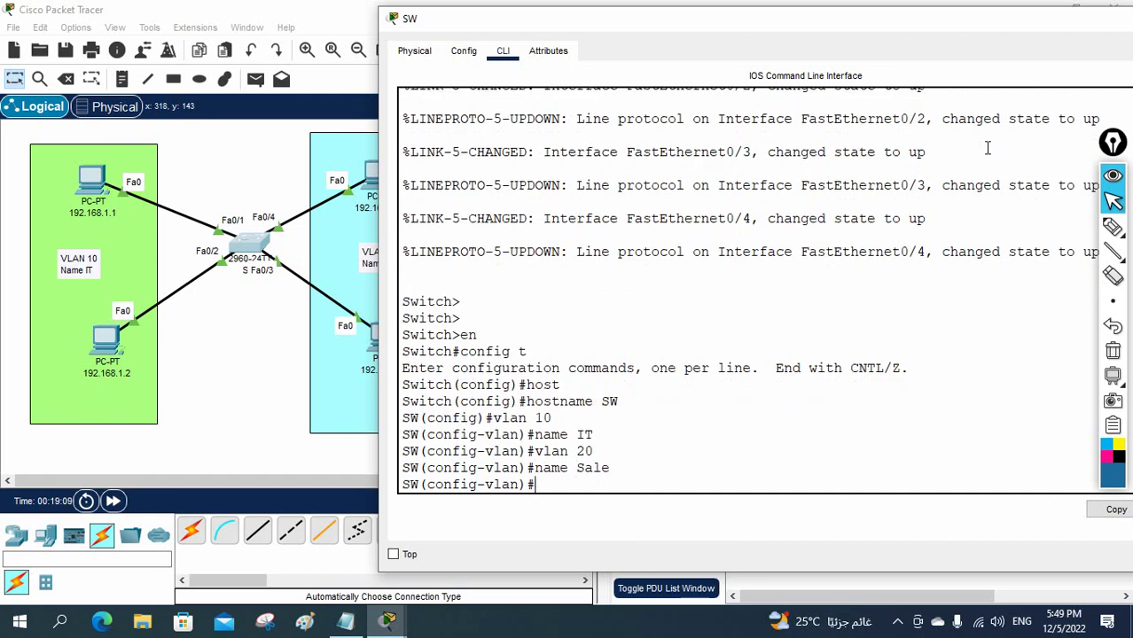
# Display the brief VLAN table from configuration mode with "do sh vlan br" and examine the default, IT and Sale entries.
pyautogui.write('do s')
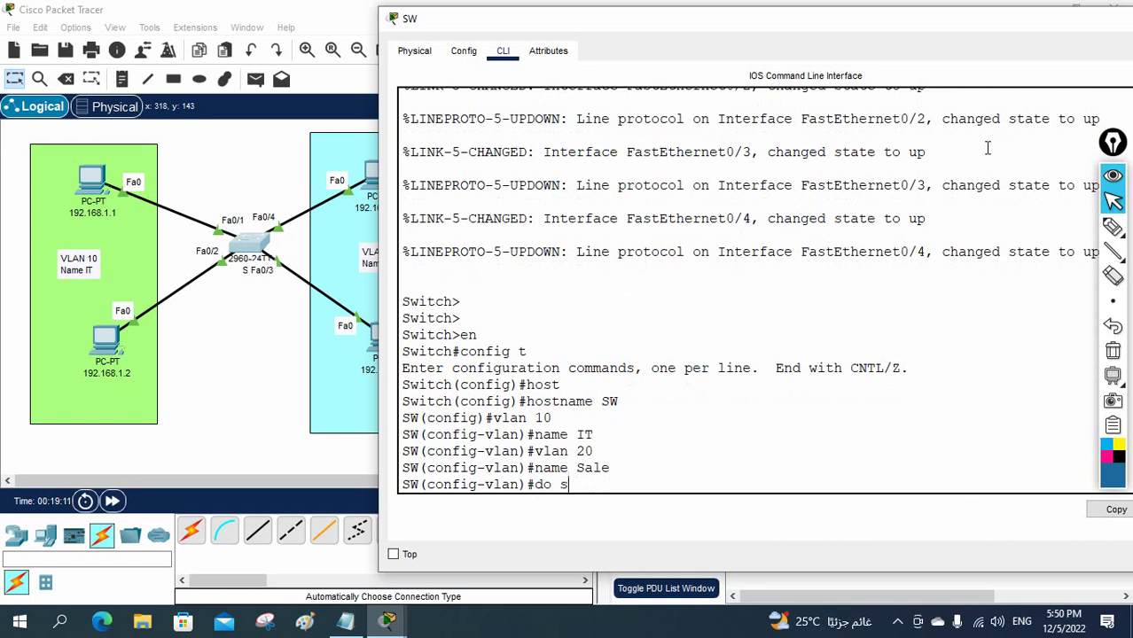
pyautogui.write('h vlan br')
pyautogui.press('Return')
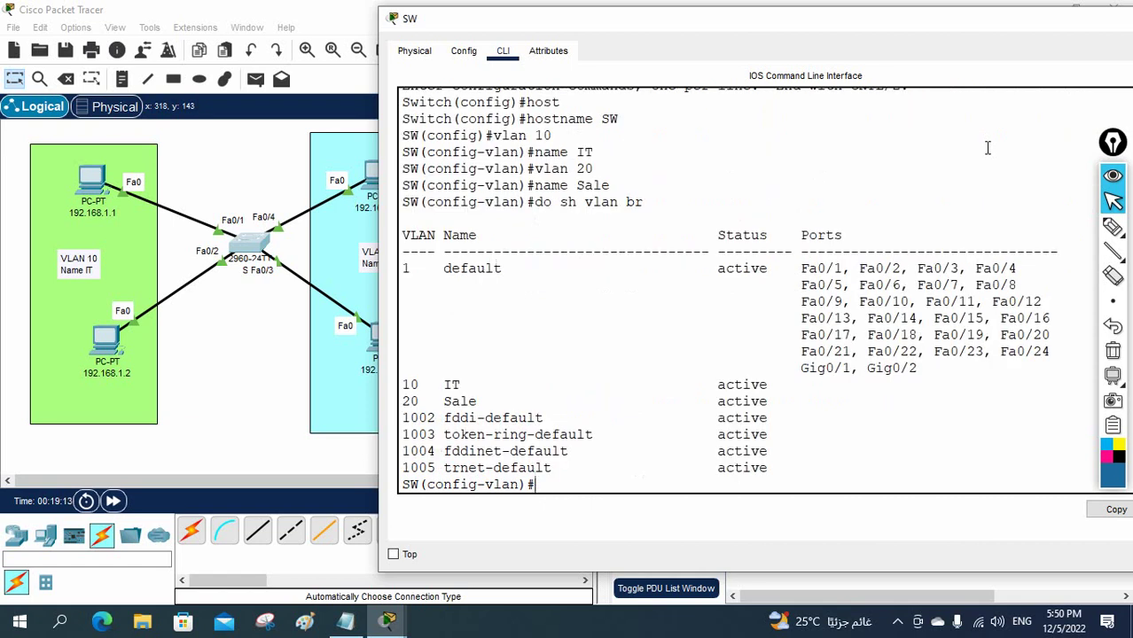
pyautogui.moveTo(403, 383); pyautogui.dragTo(808, 401)
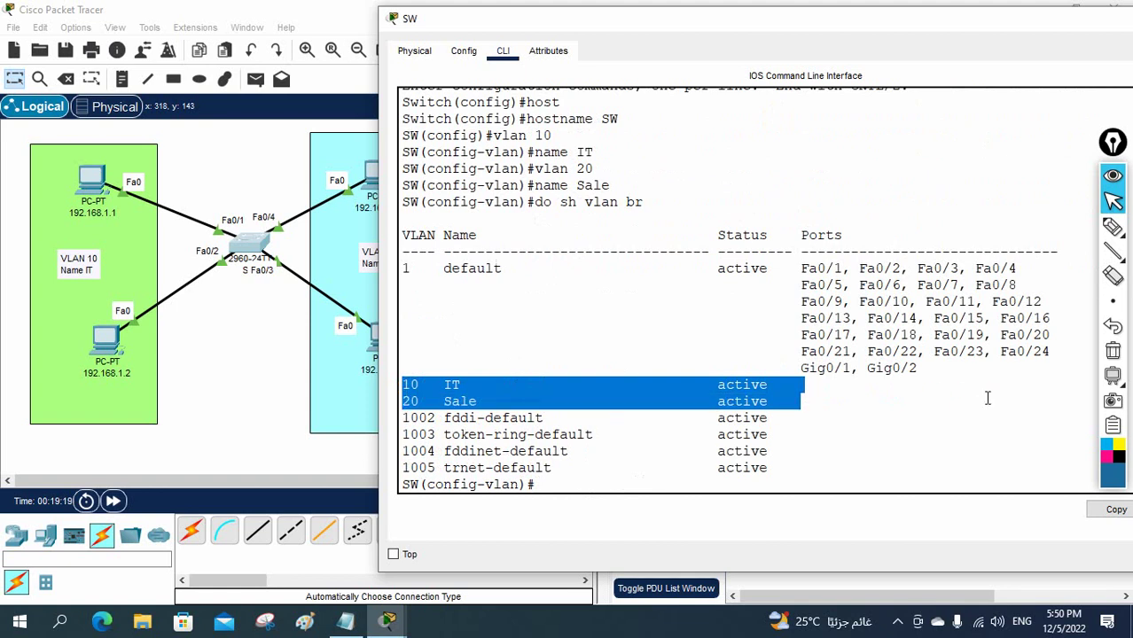
pyautogui.moveTo(919, 370); pyautogui.dragTo(399, 272)
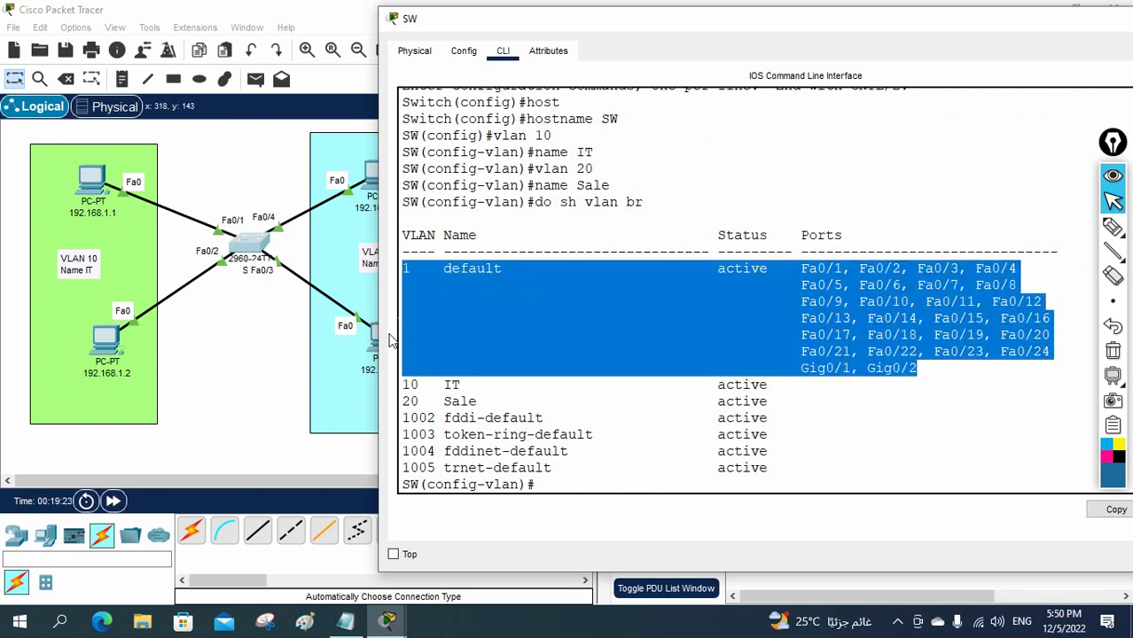
pyautogui.moveTo(402, 383); pyautogui.dragTo(838, 401)
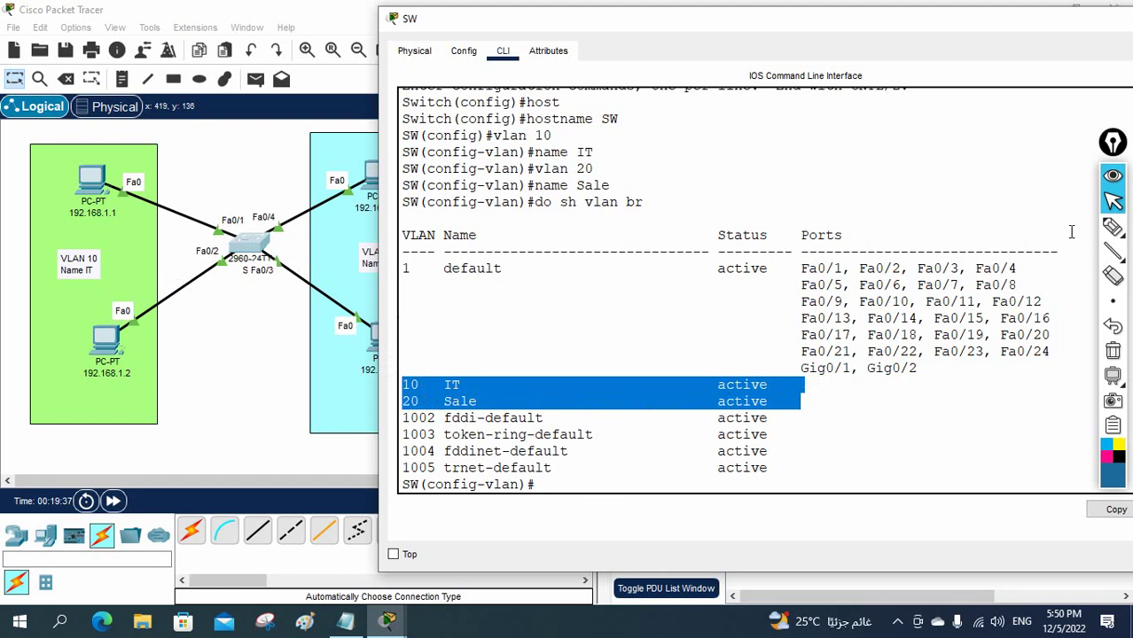
# Mark switch ports Fa0/1 and Fa0/2 and their relation to the VLAN 10 note with the annotation pen, and clear the markings.
pyautogui.click(1112, 226)
pyautogui.moveTo(224, 229); pyautogui.dragTo(246, 229)
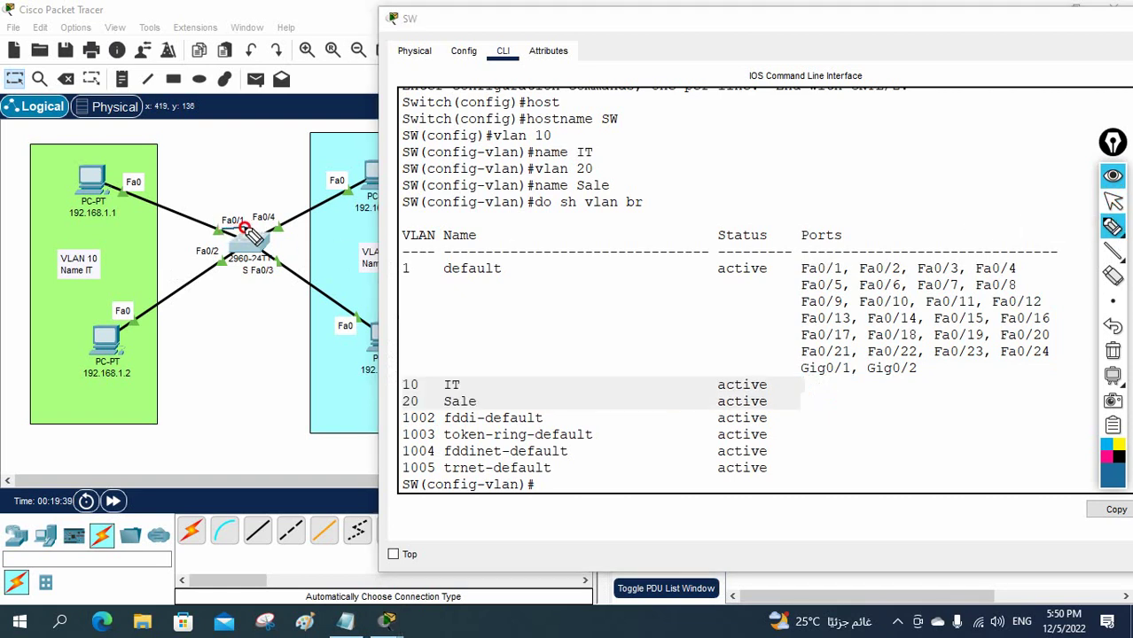
pyautogui.moveTo(193, 256); pyautogui.dragTo(213, 256)
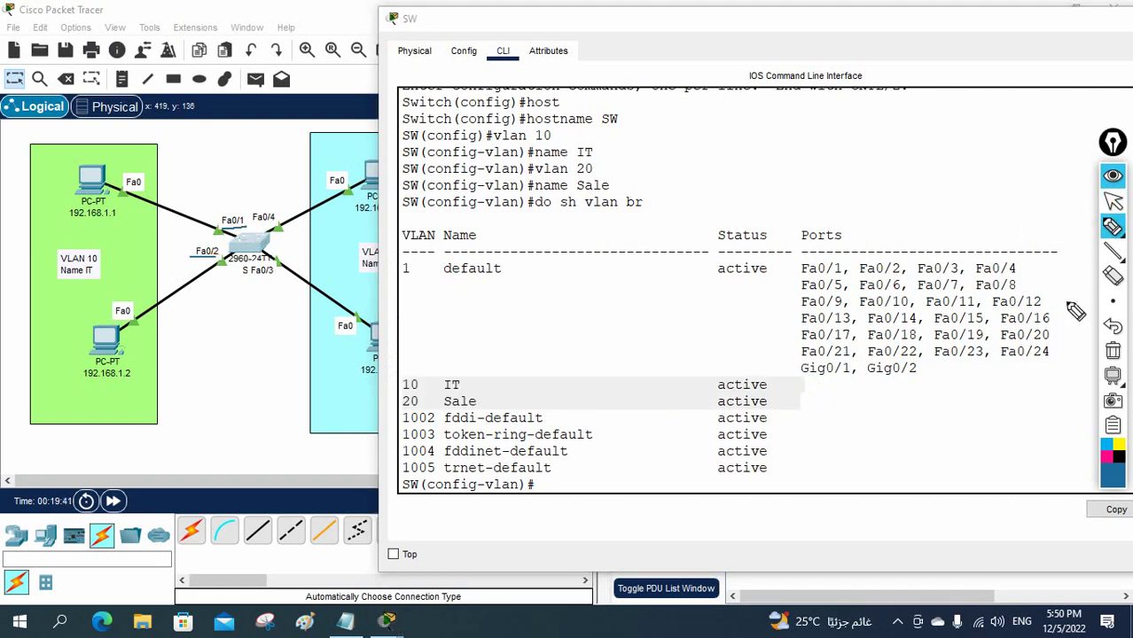
pyautogui.click(1112, 351)
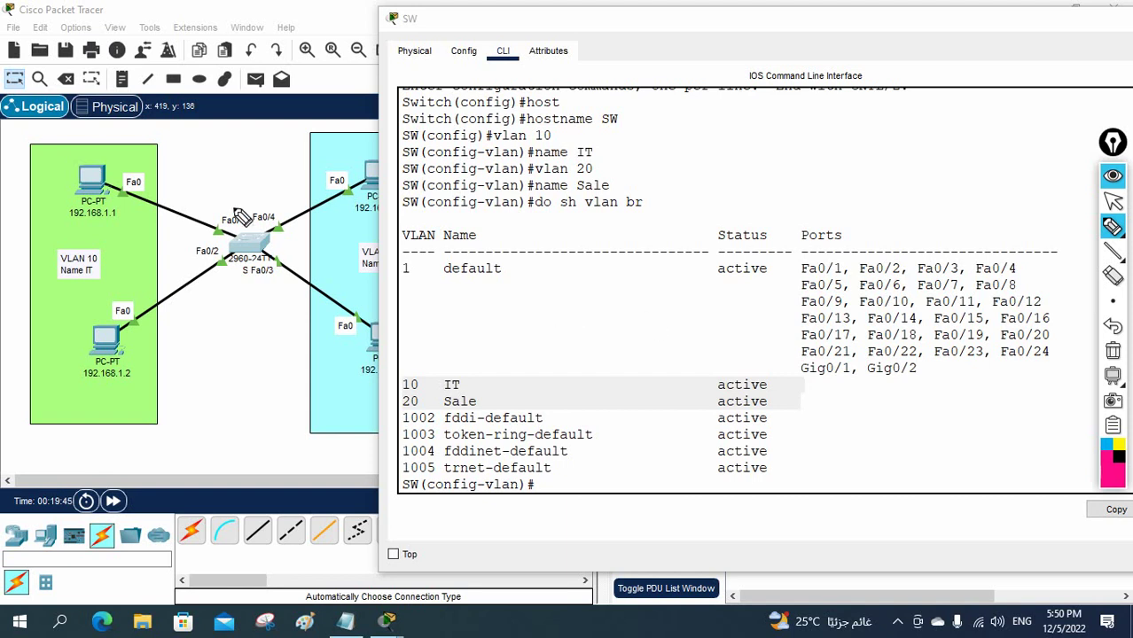
pyautogui.moveTo(245, 217); pyautogui.dragTo(205, 259)
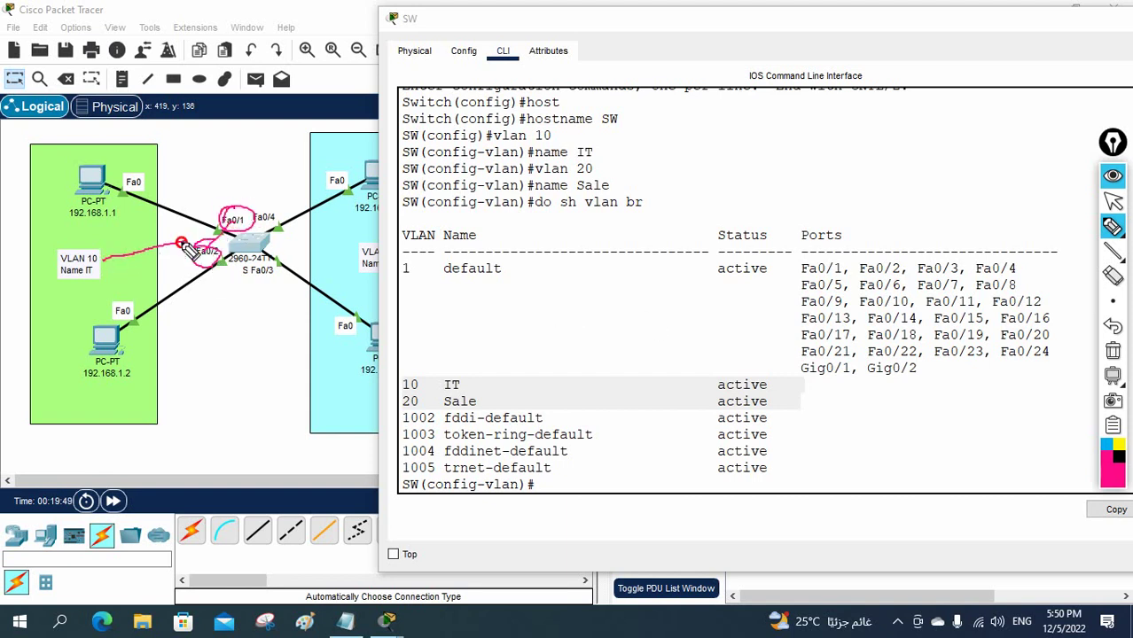
pyautogui.click(1114, 351)
pyautogui.click(1112, 202)
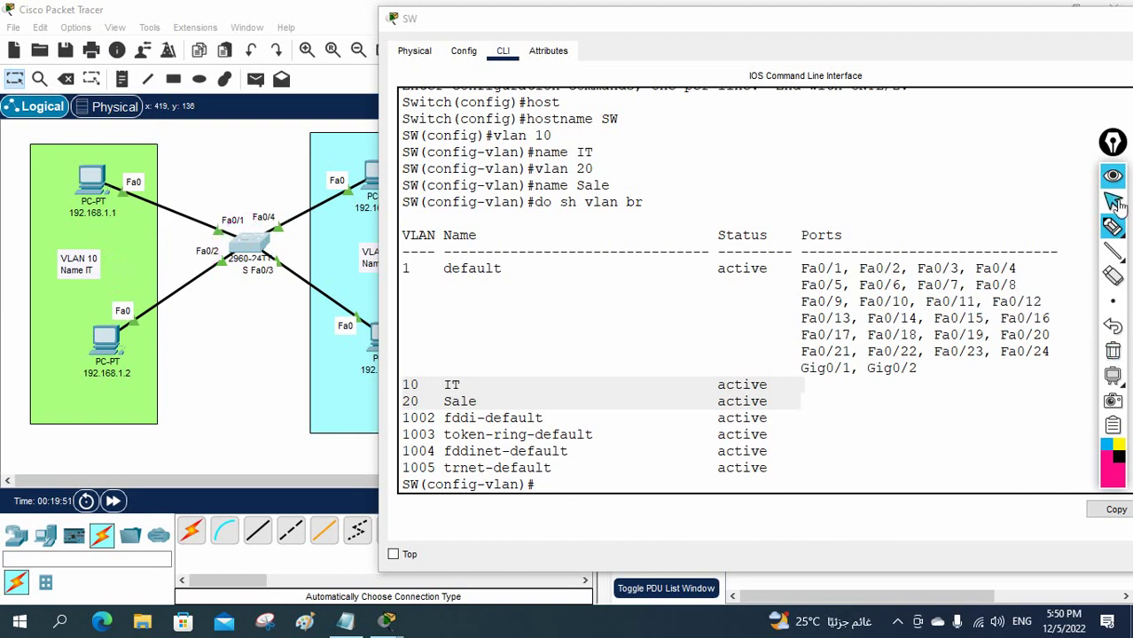
# Enter configuration of the switch interface range f0/1-2 and highlight the range command.
pyautogui.click(715, 445)
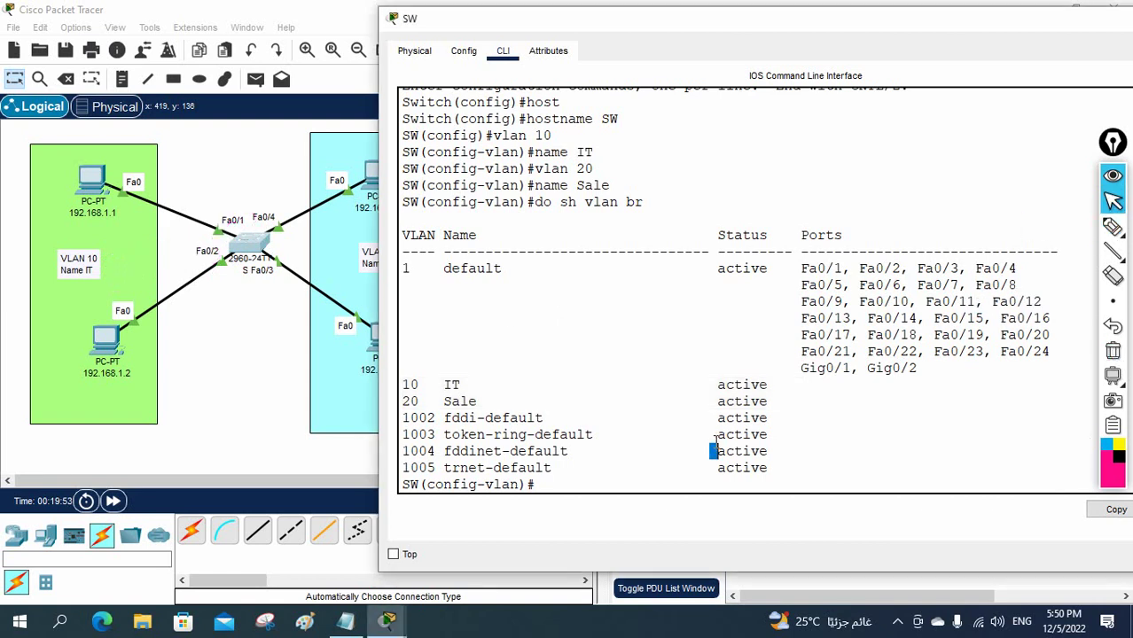
pyautogui.write('int r')
pyautogui.press('Tab')
pyautogui.write('an')
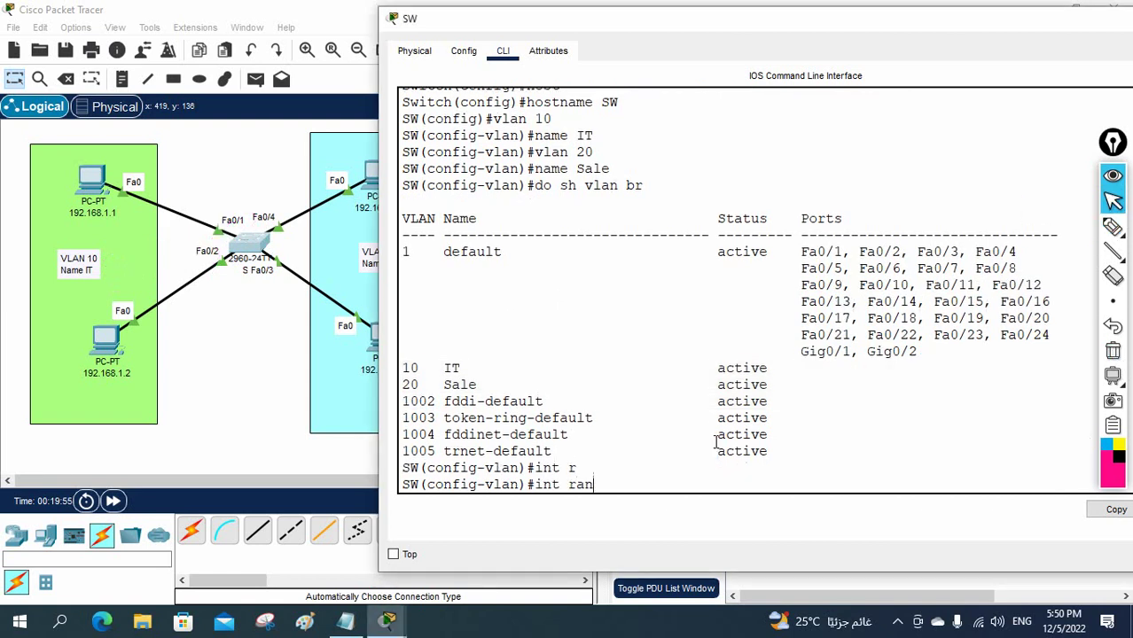
pyautogui.write('ge f0/1-2')
pyautogui.press('Return')
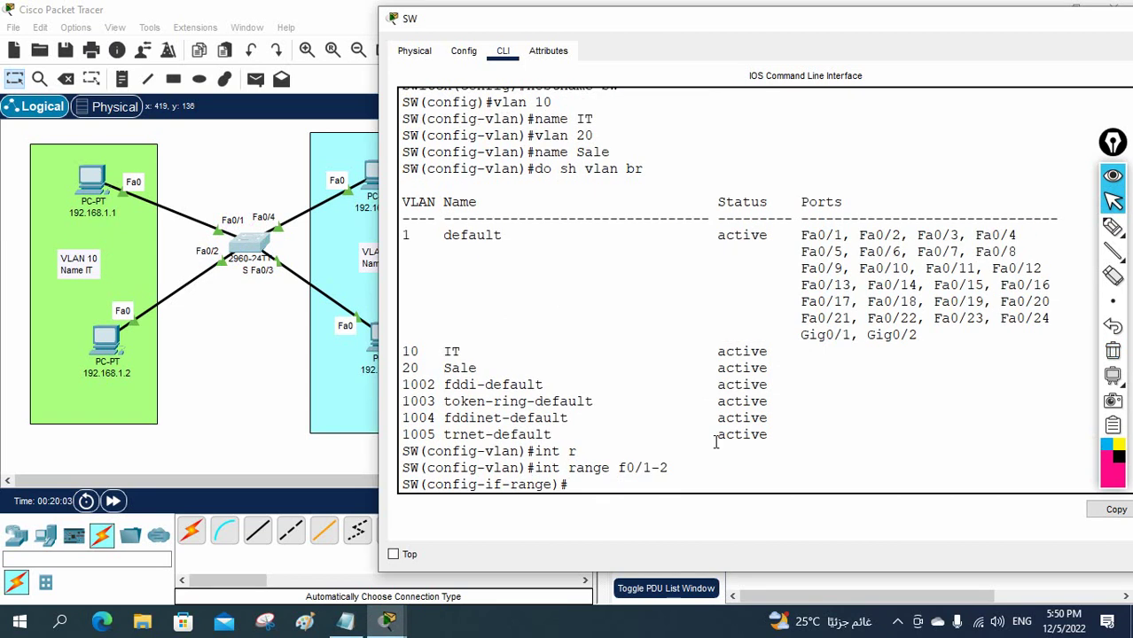
pyautogui.moveTo(680, 470); pyautogui.dragTo(576, 467)
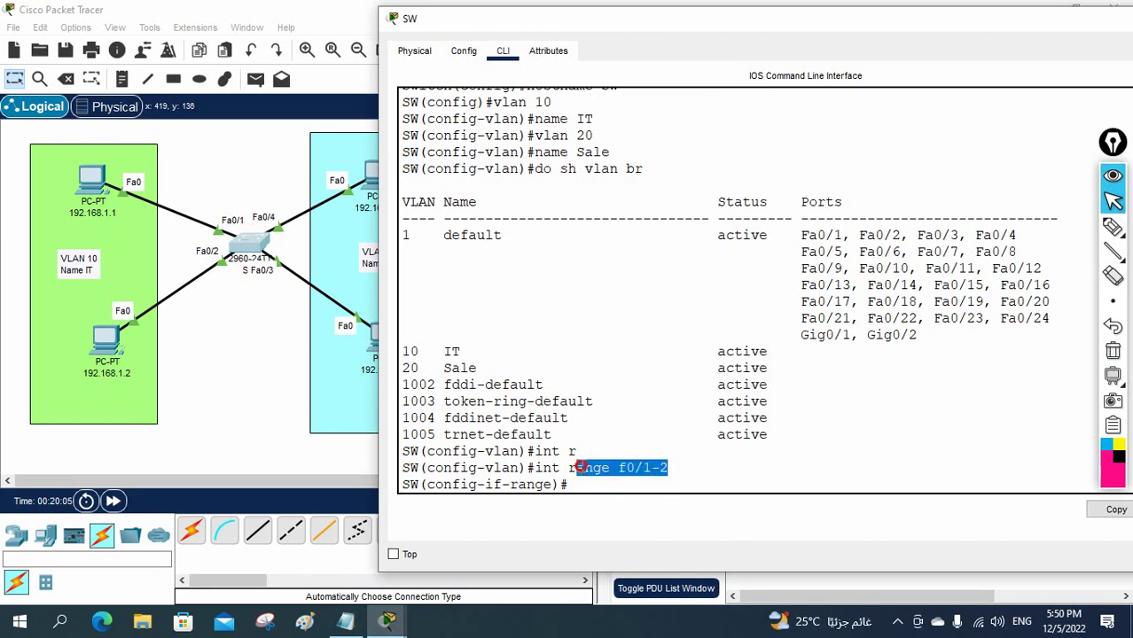
# Set switch ports f0/1-2 to access mode with "switchport mode acc".
pyautogui.click(584, 490)
pyautogui.write('sw')
pyautogui.press('Tab')
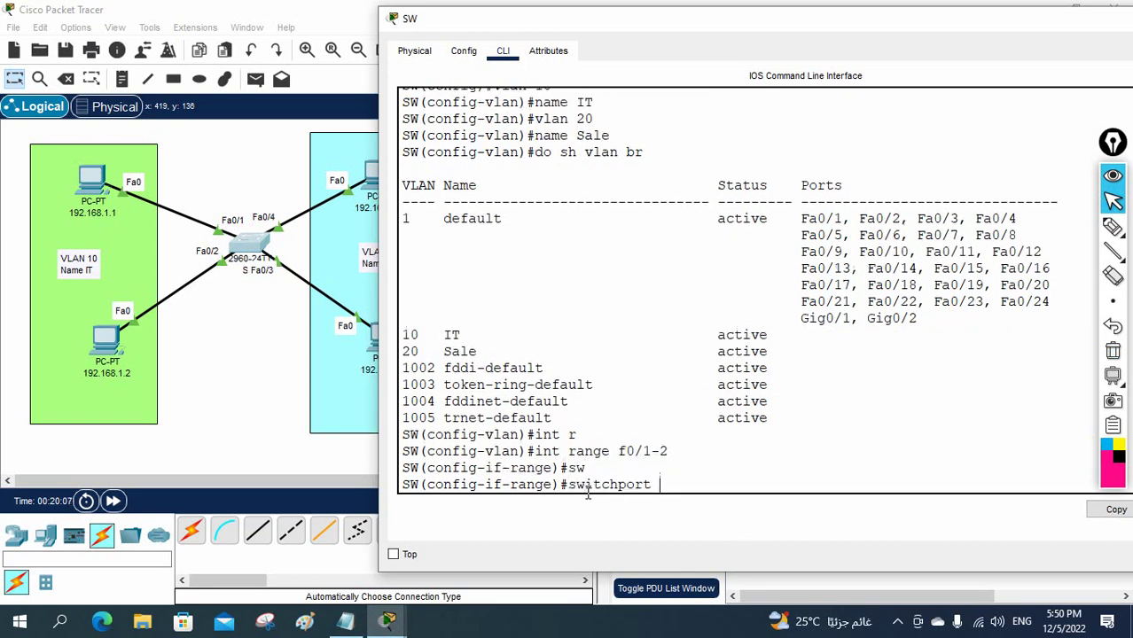
pyautogui.write('mo')
pyautogui.press('Tab')
pyautogui.write('acc')
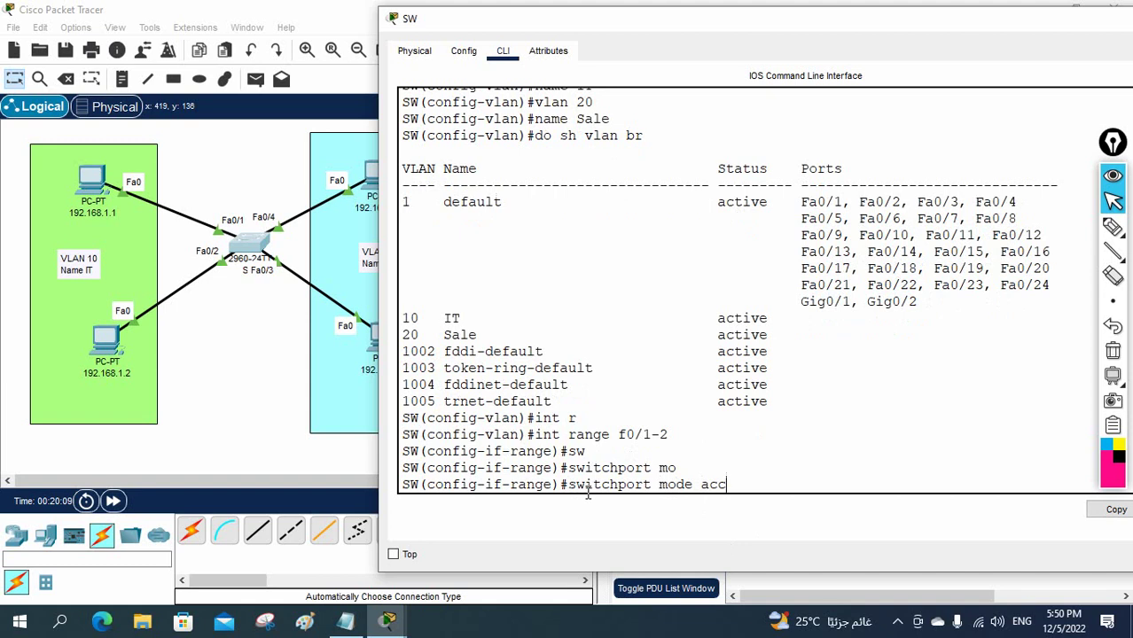
pyautogui.press('Return')
# Assign switch ports f0/1-2 to VLAN 10 with "switchport access vlan 10".
pyautogui.write('swi')
pyautogui.press('Tab')
pyautogui.write('m')
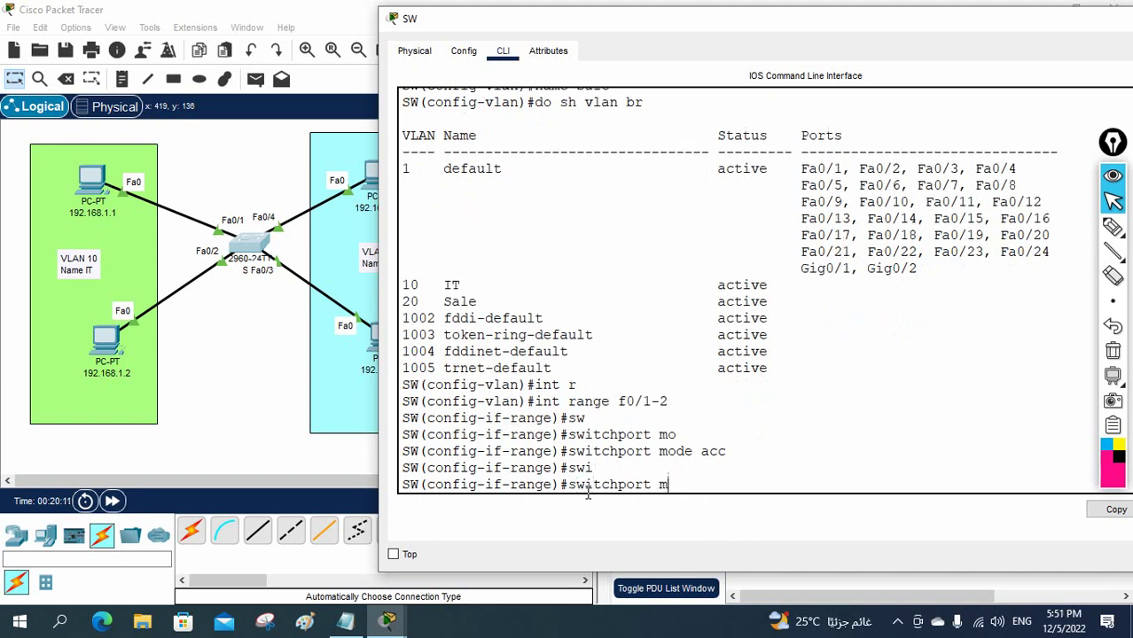
pyautogui.press('BackSpace')
pyautogui.write('acc')
pyautogui.press('Tab')
pyautogui.write('vlan ')
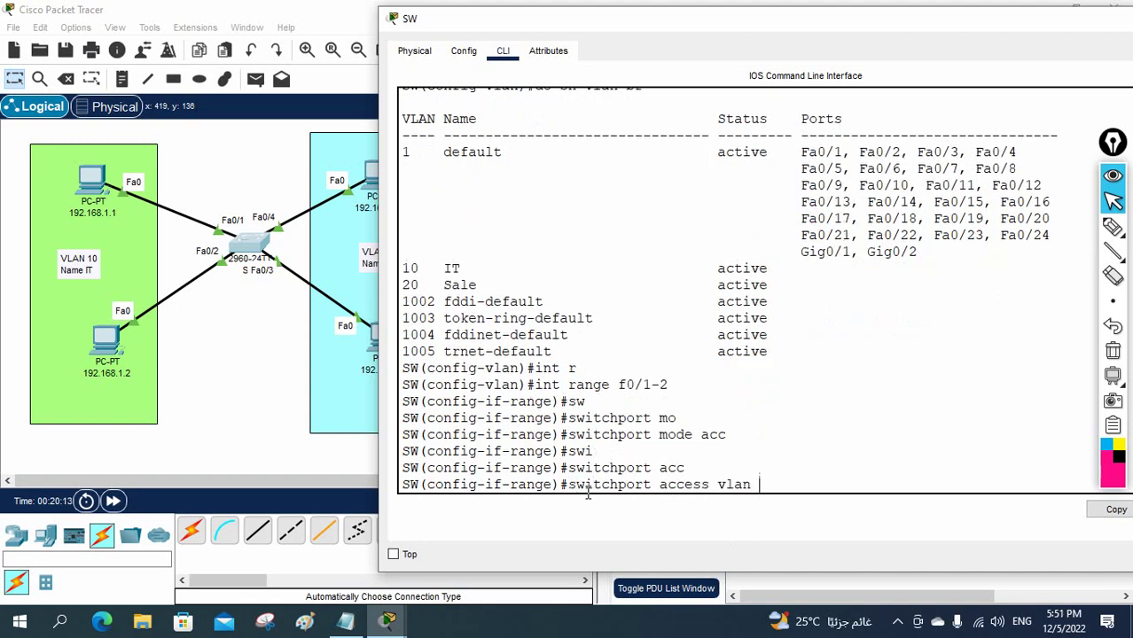
pyautogui.write('10')
pyautogui.press('Return')
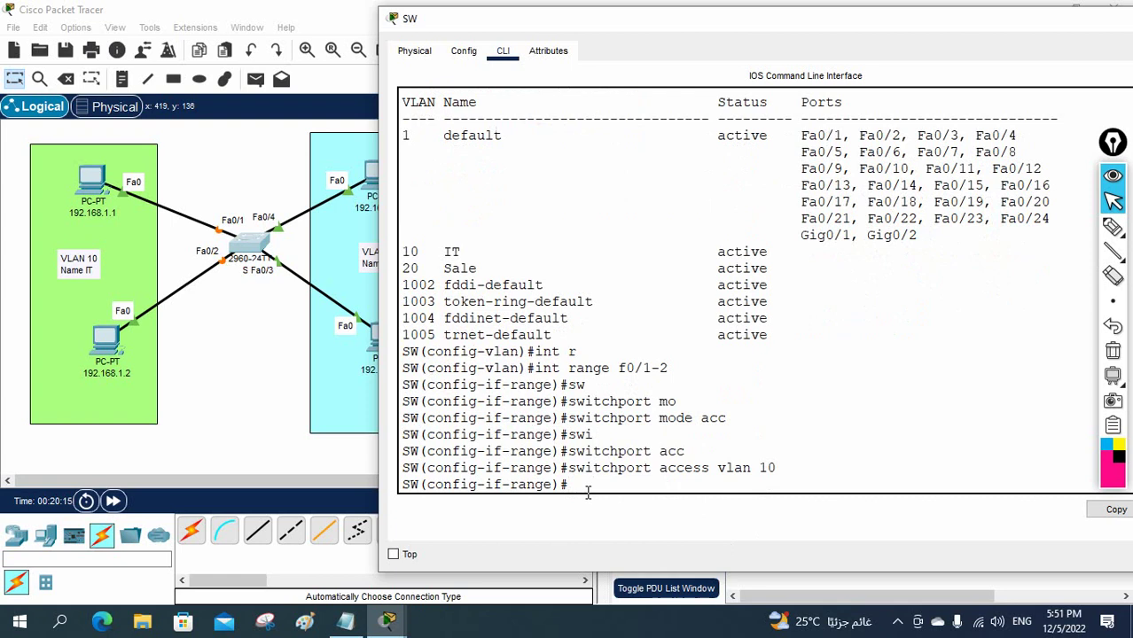
# Review the entered interface range, access mode and VLAN 10 assignment commands by highlighting them one after another.
pyautogui.moveTo(777, 468); pyautogui.dragTo(568, 468)
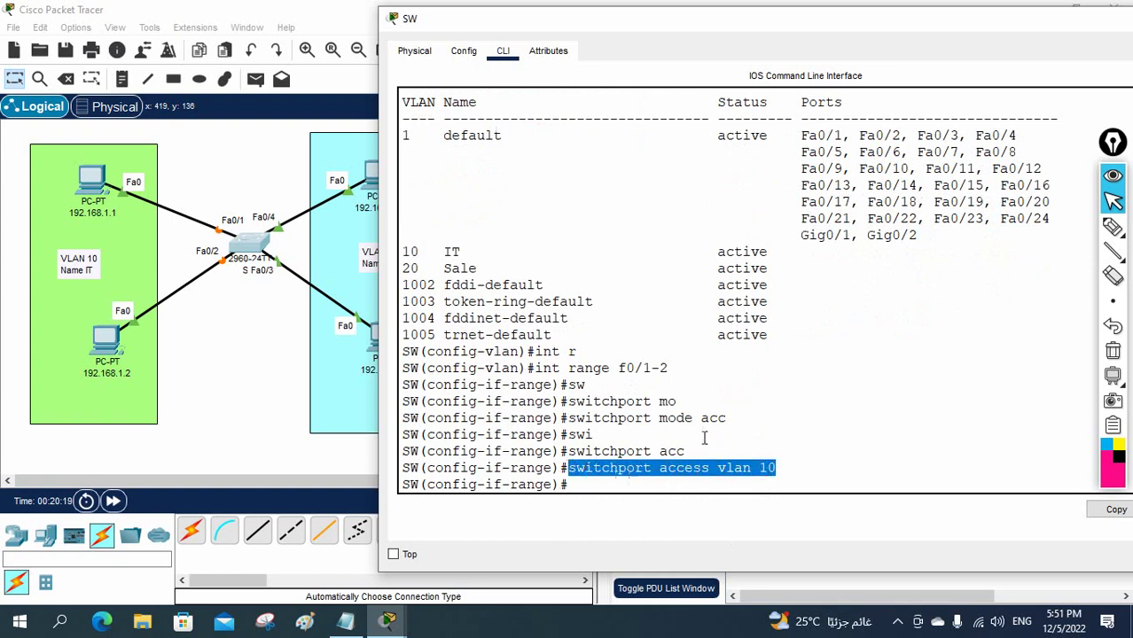
pyautogui.moveTo(727, 417); pyautogui.dragTo(565, 417)
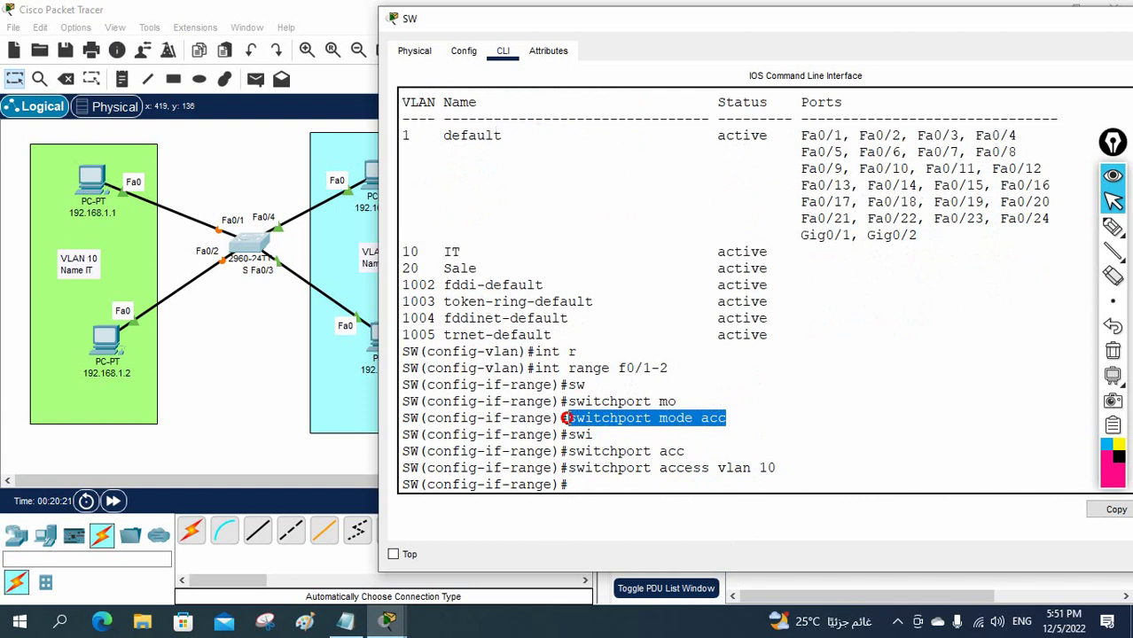
pyautogui.click(727, 418)
pyautogui.moveTo(727, 418); pyautogui.dragTo(565, 419)
pyautogui.moveTo(566, 419); pyautogui.dragTo(682, 372)
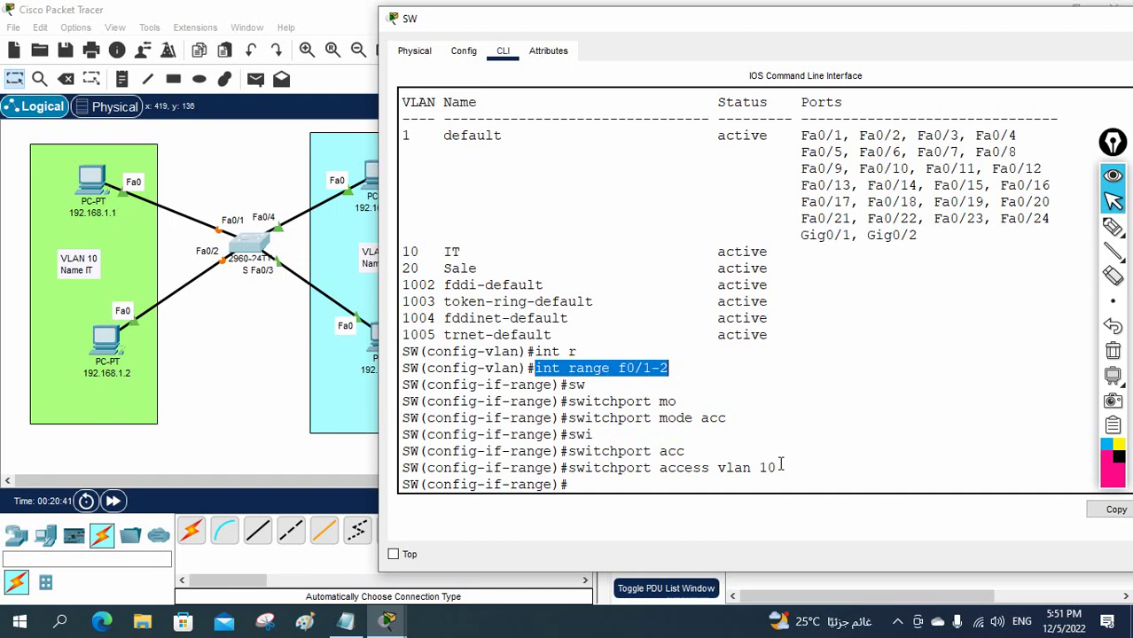
pyautogui.moveTo(780, 466); pyautogui.dragTo(568, 464)
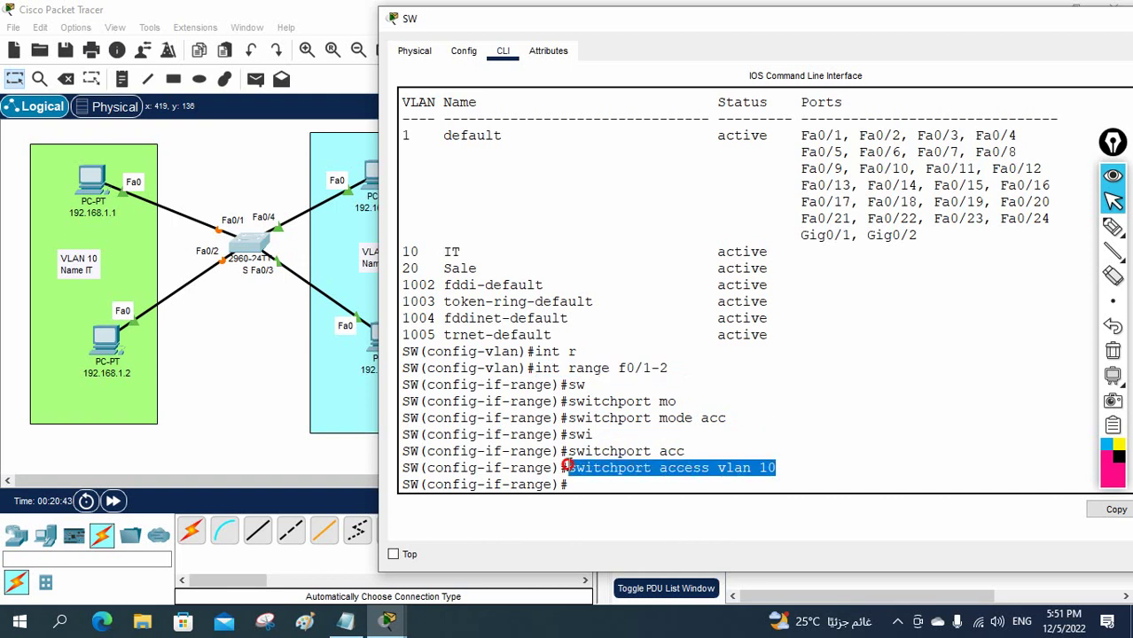
pyautogui.click(601, 479)
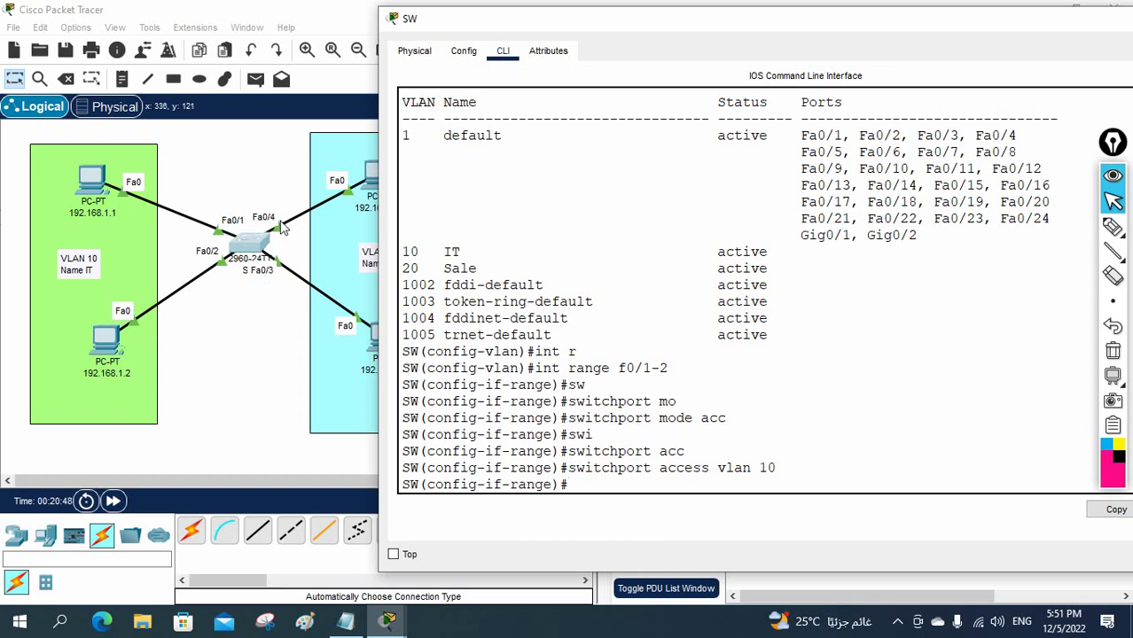
# Leave the f0/1-2 range configuration and try to enter interface range f0/9-4.
pyautogui.write('exit')
pyautogui.press('Return')
pyautogui.write('int r')
pyautogui.press('Tab')
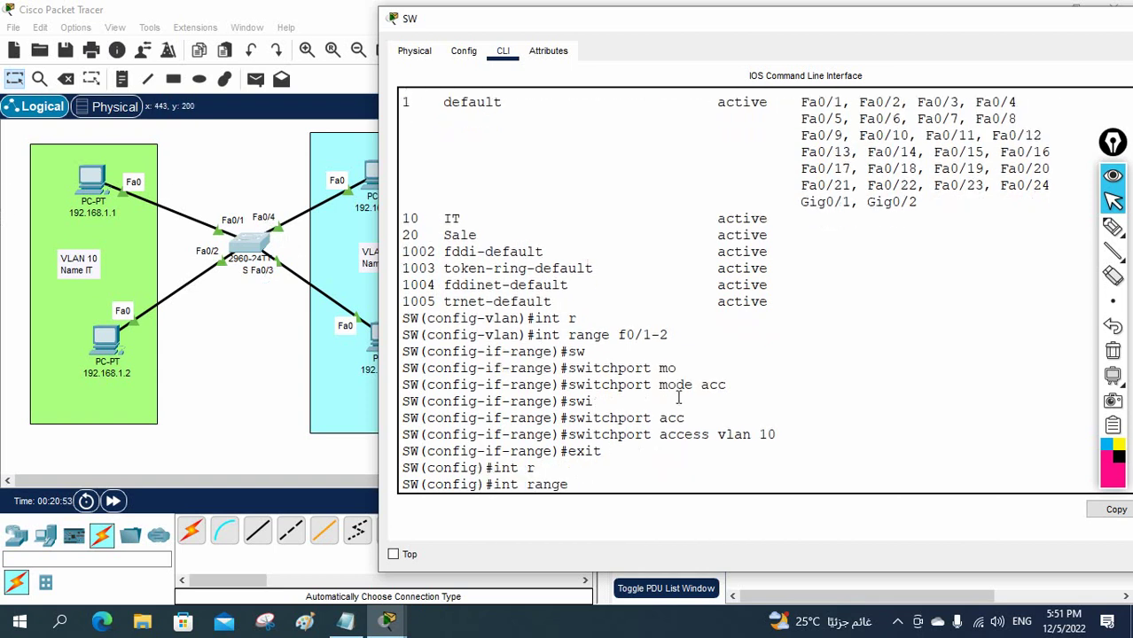
pyautogui.write('f0/4')
pyautogui.press('BackSpace')
pyautogui.write('9-4')
pyautogui.press('Return')
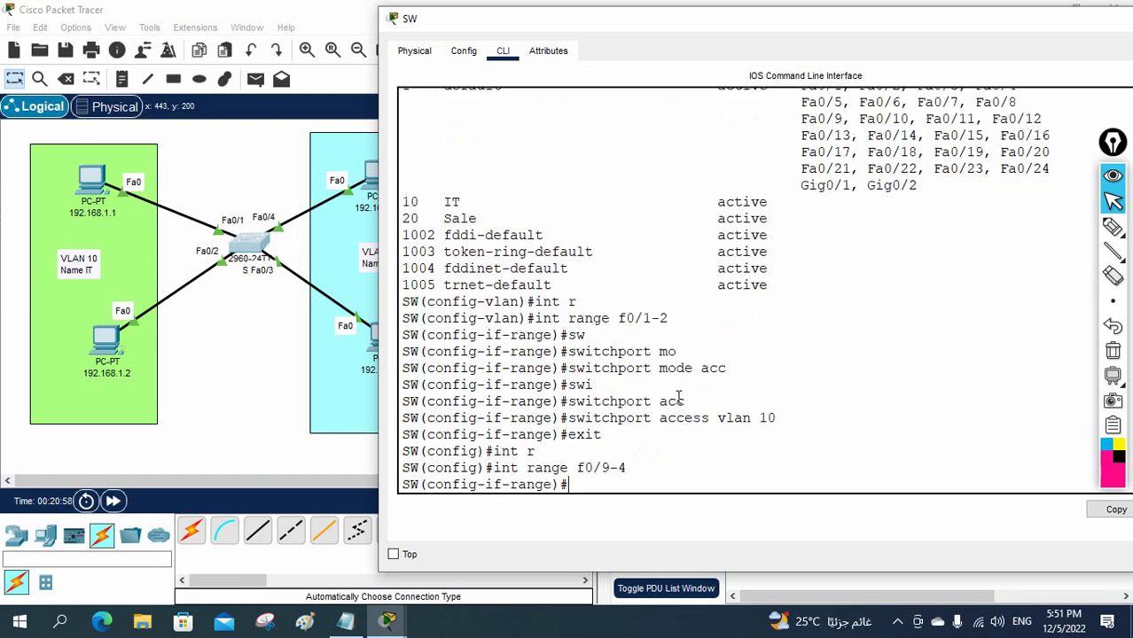
# Correct the recalled interface range command to f0/3-4 and run it.
pyautogui.press('Up')
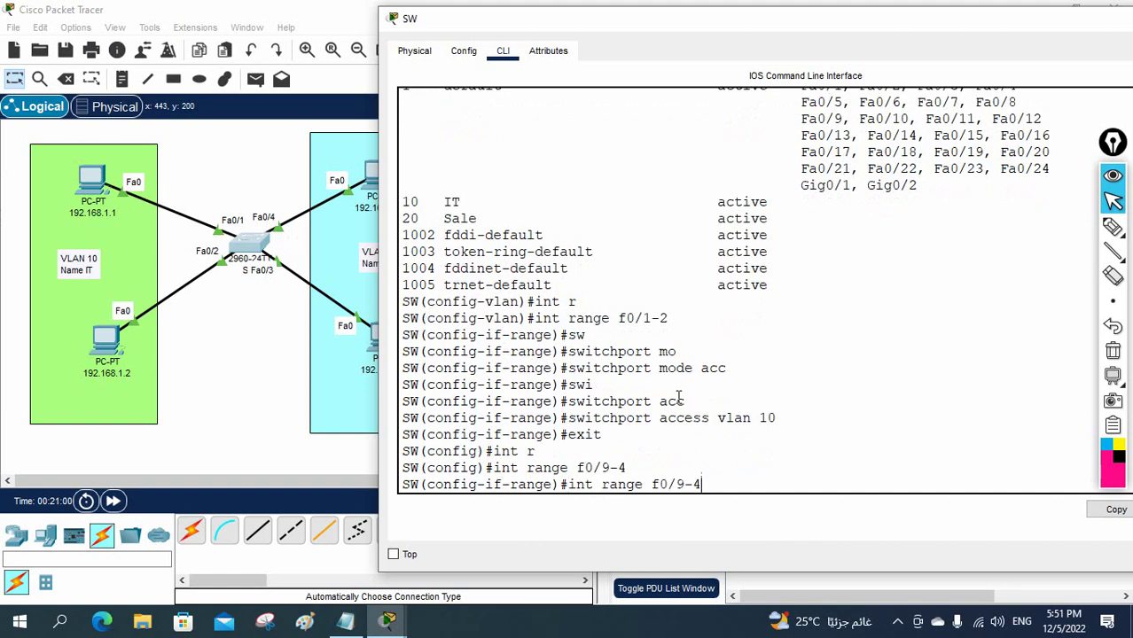
pyautogui.press('Left')
pyautogui.press('Left')
pyautogui.press('BackSpace')
pyautogui.write('3')
pyautogui.press('Return')
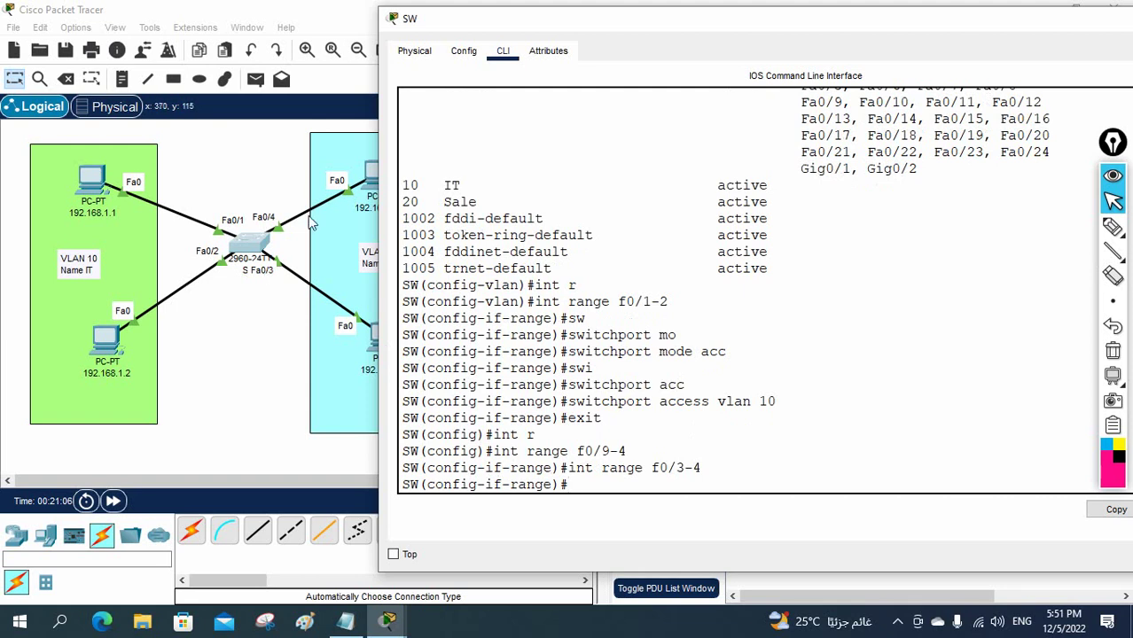
# Set switch ports f0/3-4 to access mode with "switchport mode access".
pyautogui.write('sw')
pyautogui.press('Tab')
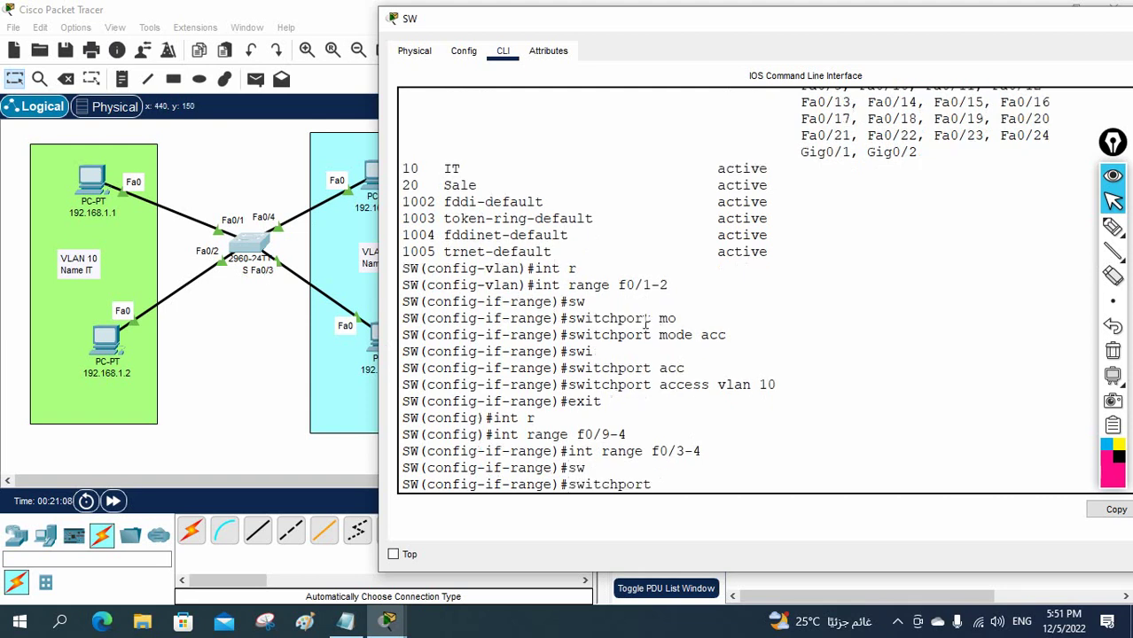
pyautogui.write('mo')
pyautogui.press('Tab')
pyautogui.write('acc')
pyautogui.press('Tab')
pyautogui.press('Return')
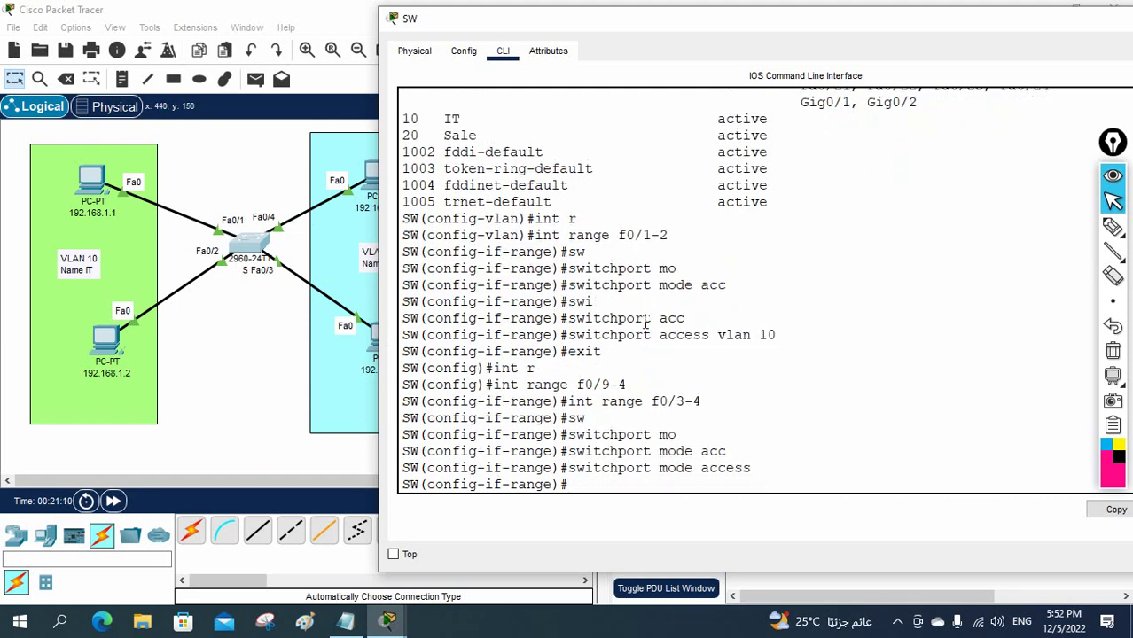
# Assign switch ports f0/3-4 to VLAN 20 with "switchport access vlan 20".
pyautogui.write('swi')
pyautogui.press('Tab')
pyautogui.write('acc')
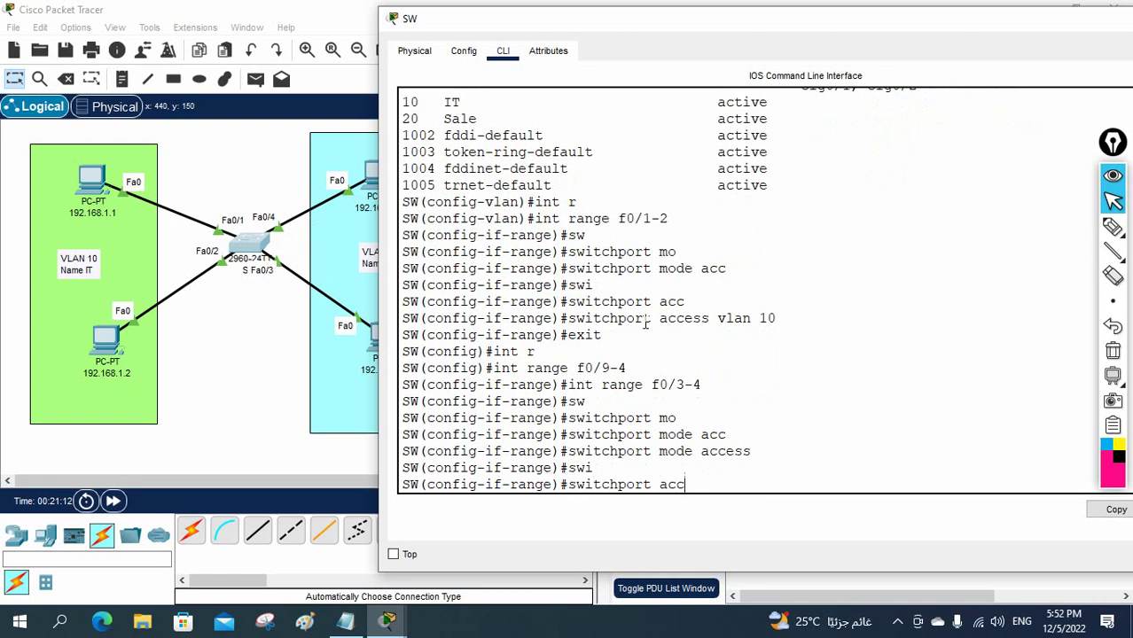
pyautogui.press('Tab')
pyautogui.write('vlan 20')
pyautogui.press('Return')
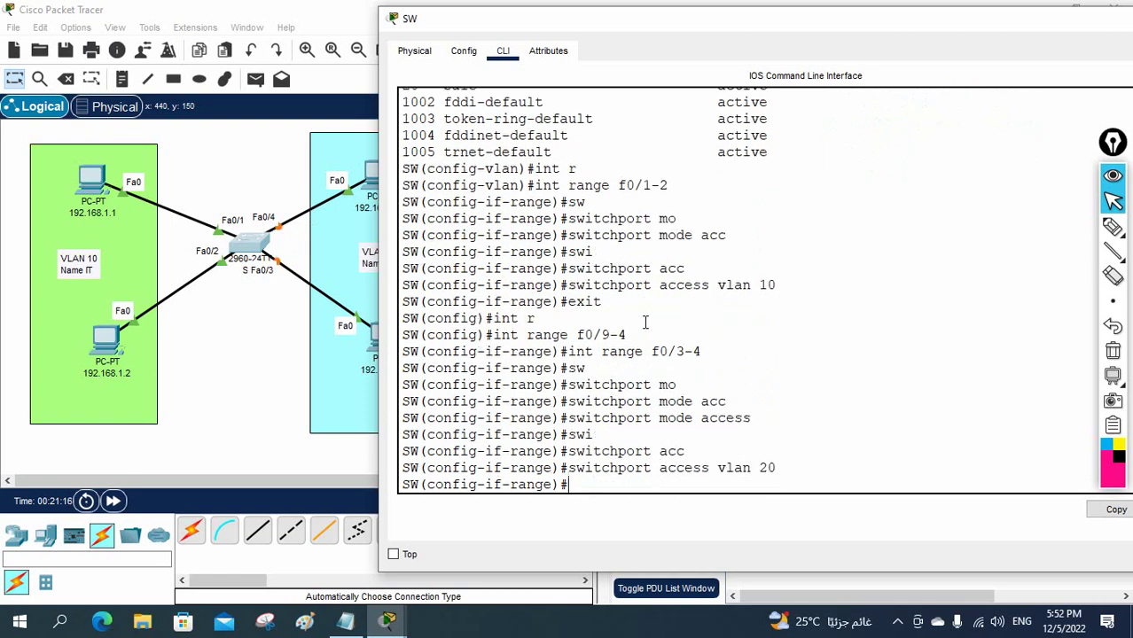
# Leave configuration mode and return to the switch's privileged EXEC prompt.
pyautogui.hotkey('ctrl', 'z')
pyautogui.press('Return')
pyautogui.press('Return')
pyautogui.press('Return')
pyautogui.press('Return')
pyautogui.press('Return')
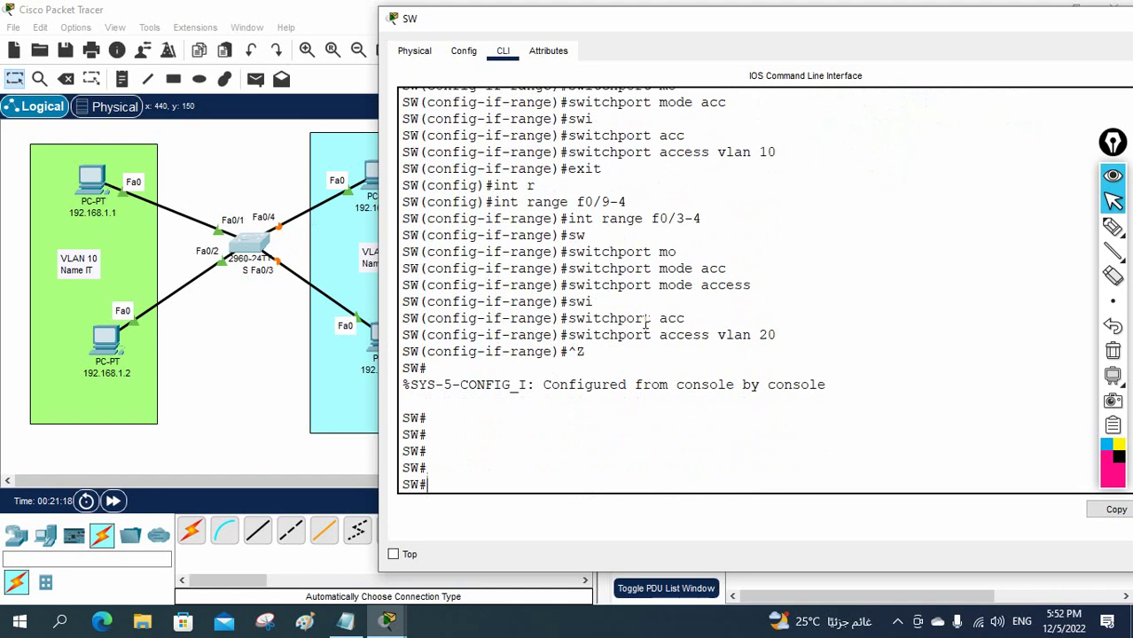
# Display the brief VLAN table with "sh vlan br" and examine the ports assigned to IT and Sale.
pyautogui.write('sh vlan br')
pyautogui.press('Return')
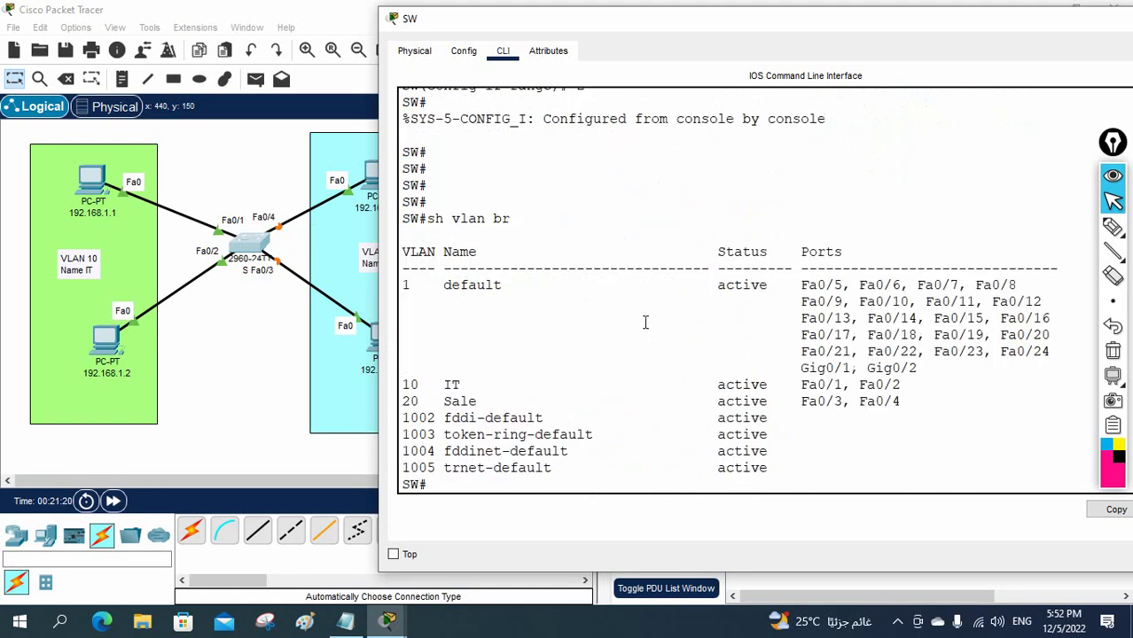
pyautogui.moveTo(902, 403); pyautogui.dragTo(399, 390)
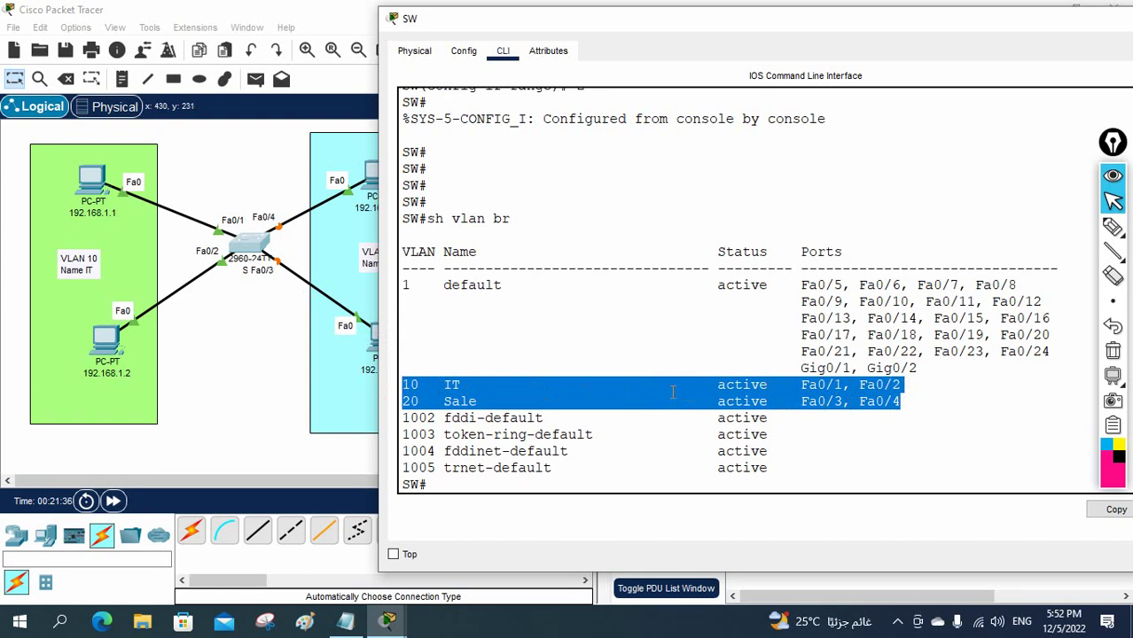
# Open the command prompt of PC 192.168.1.1 and ping 192.168.1.2 in the same VLAN.
pyautogui.click(249, 341)
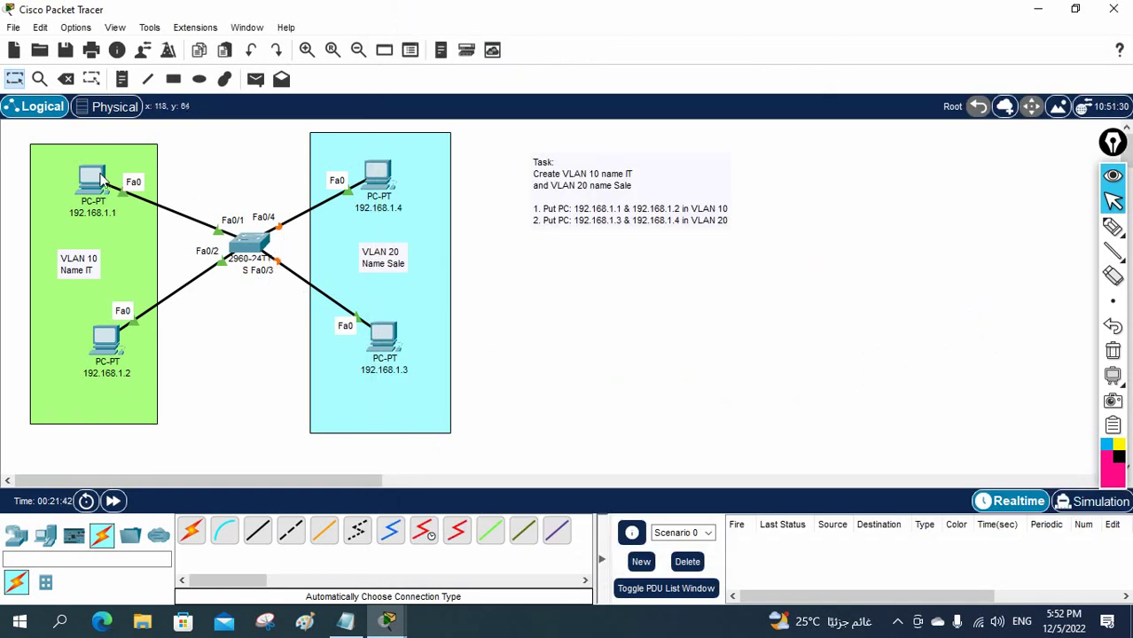
pyautogui.click(101, 177)
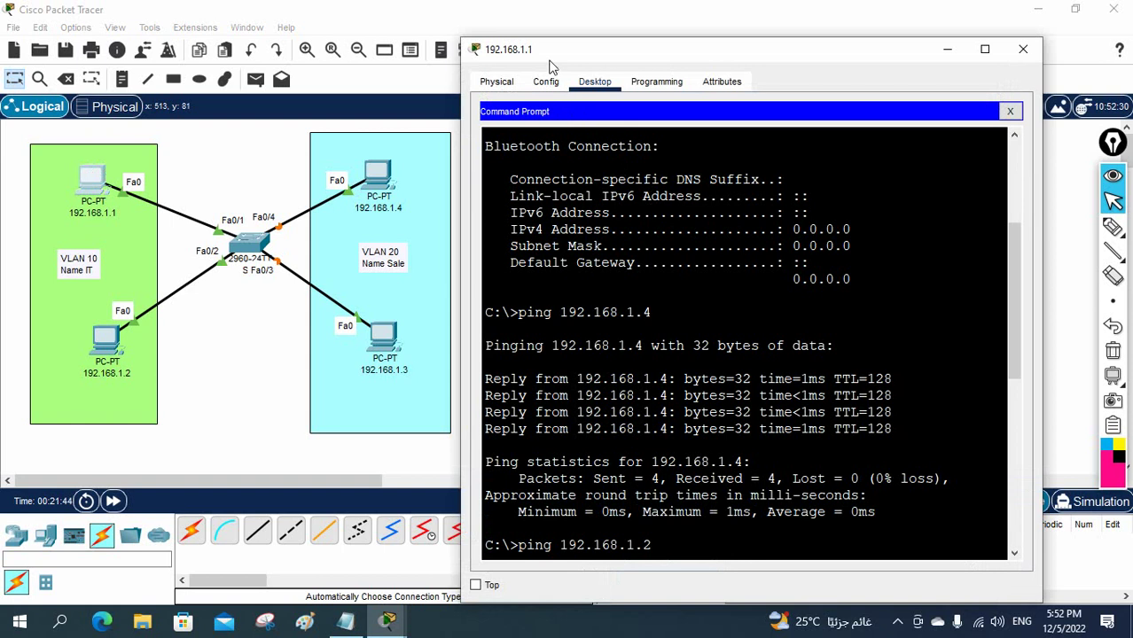
pyautogui.click(831, 310)
pyautogui.press('Return')
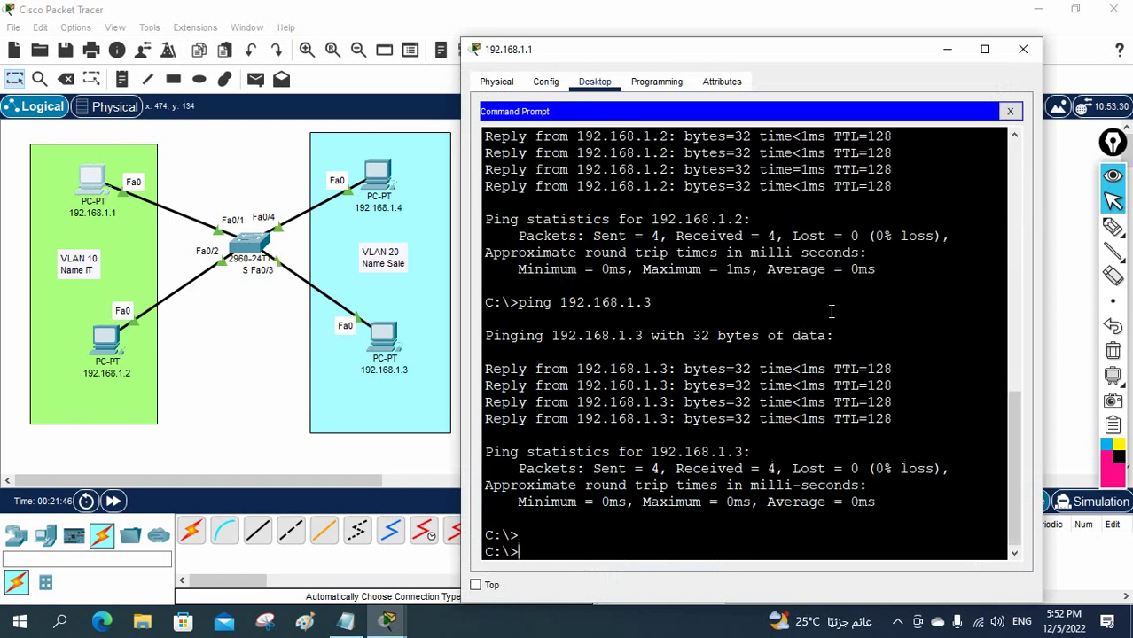
pyautogui.press('Up')
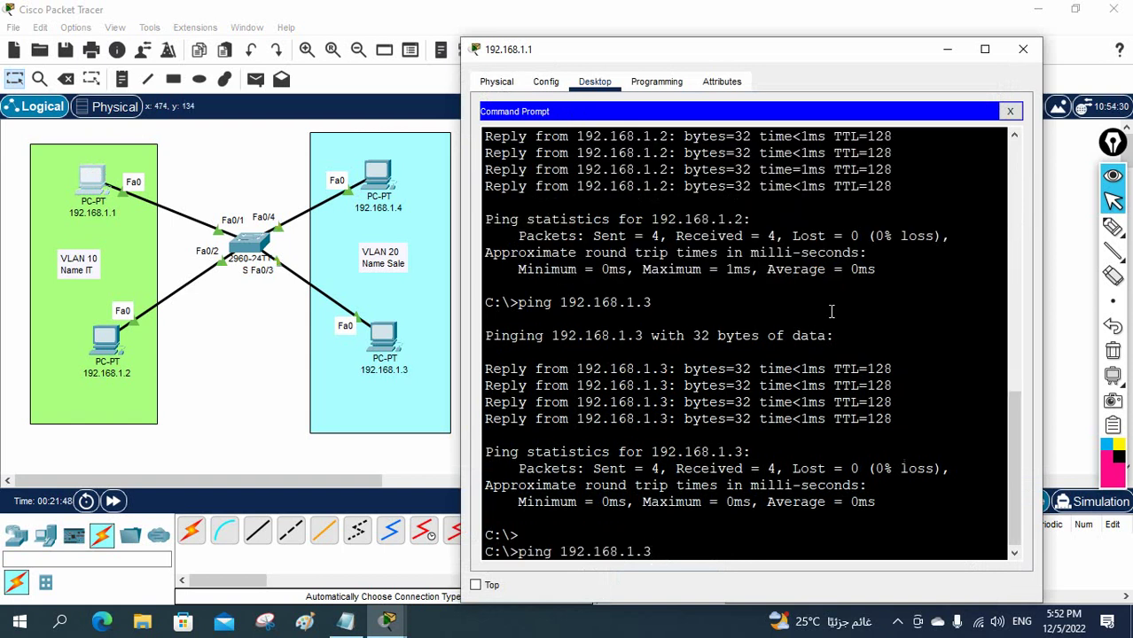
pyautogui.press('BackSpace')
pyautogui.write('2')
pyautogui.press('Return')
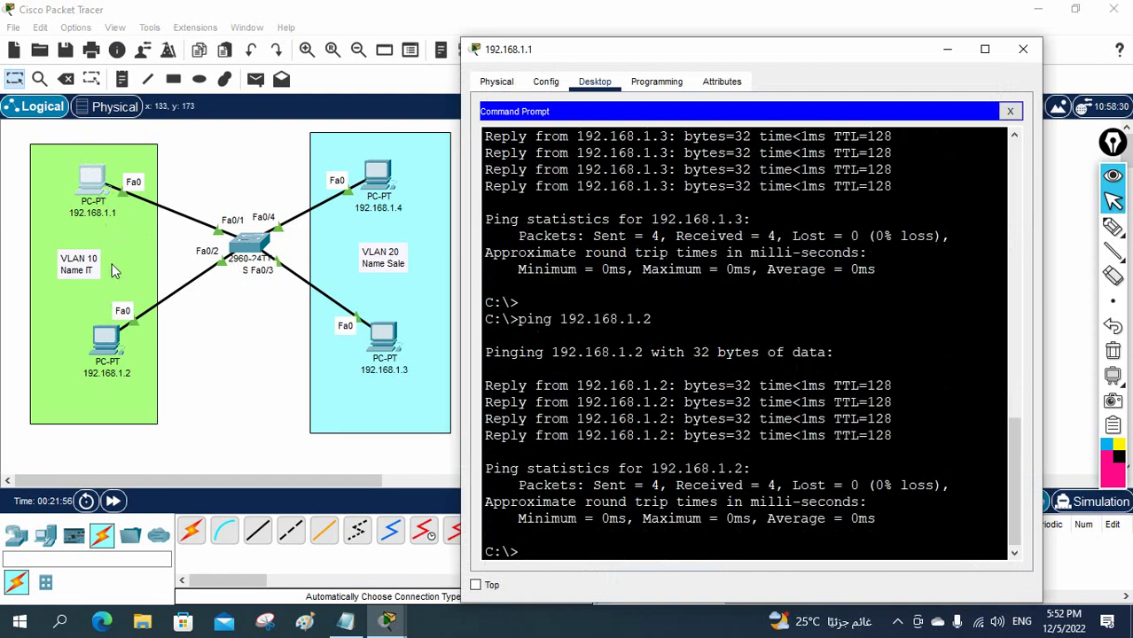
# Repeat the ping from PC 192.168.1.1 to 192.168.1.2.
pyautogui.click(565, 297)
pyautogui.press('Up')
pyautogui.press('Return')
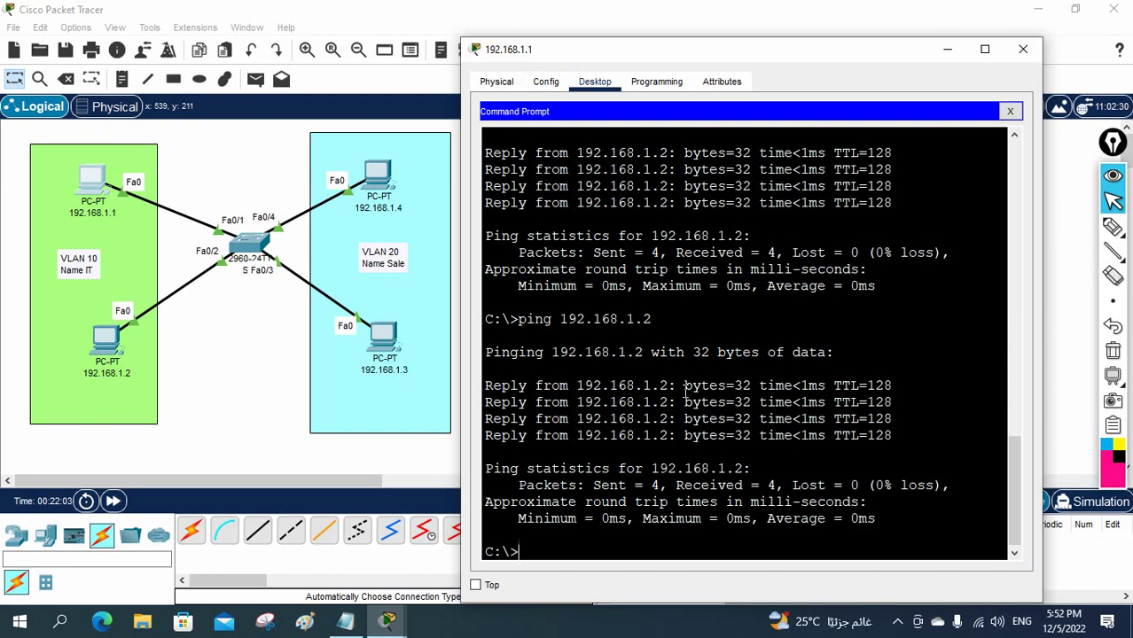
# Ping 192.168.1.3 in VLAN 20 from PC 192.168.1.1 to test connectivity between the VLANs.
pyautogui.press('Up')
pyautogui.press('BackSpace')
pyautogui.write('3')
pyautogui.press('Return')
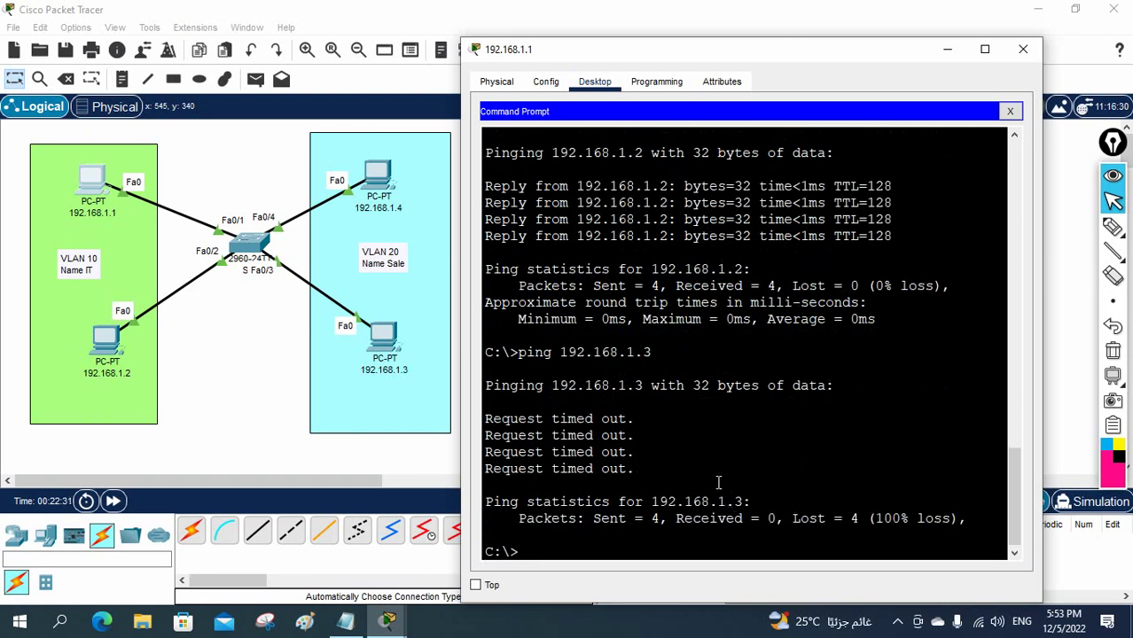
# Ping 192.168.1.4 in VLAN 20 from PC 192.168.1.1.
pyautogui.press('Up')
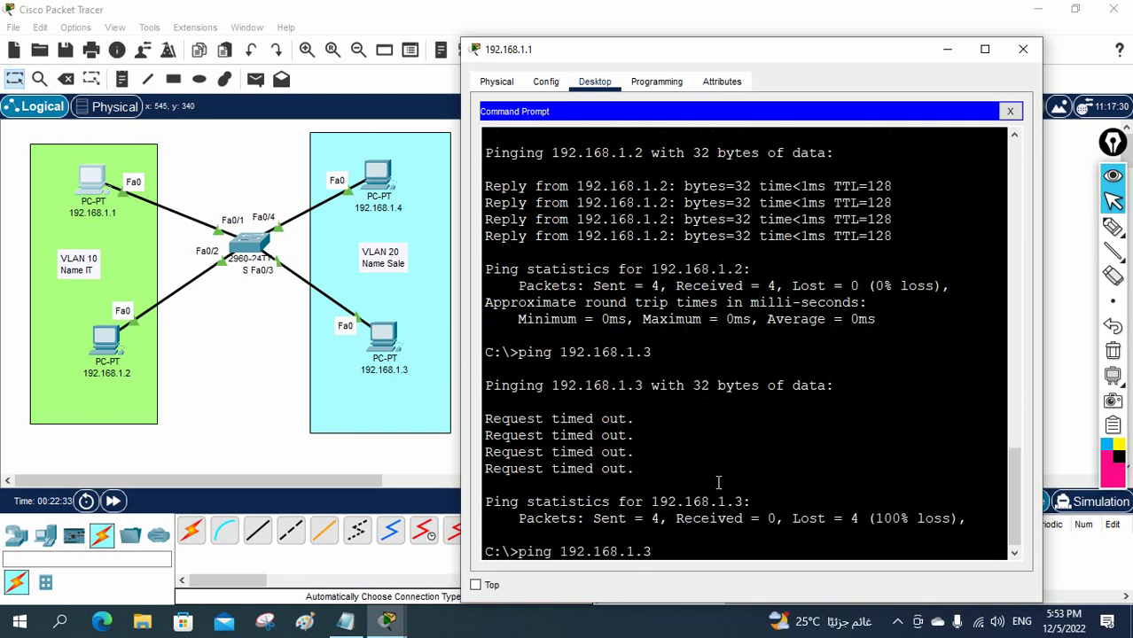
pyautogui.press('BackSpace')
pyautogui.write('4')
pyautogui.press('Return')
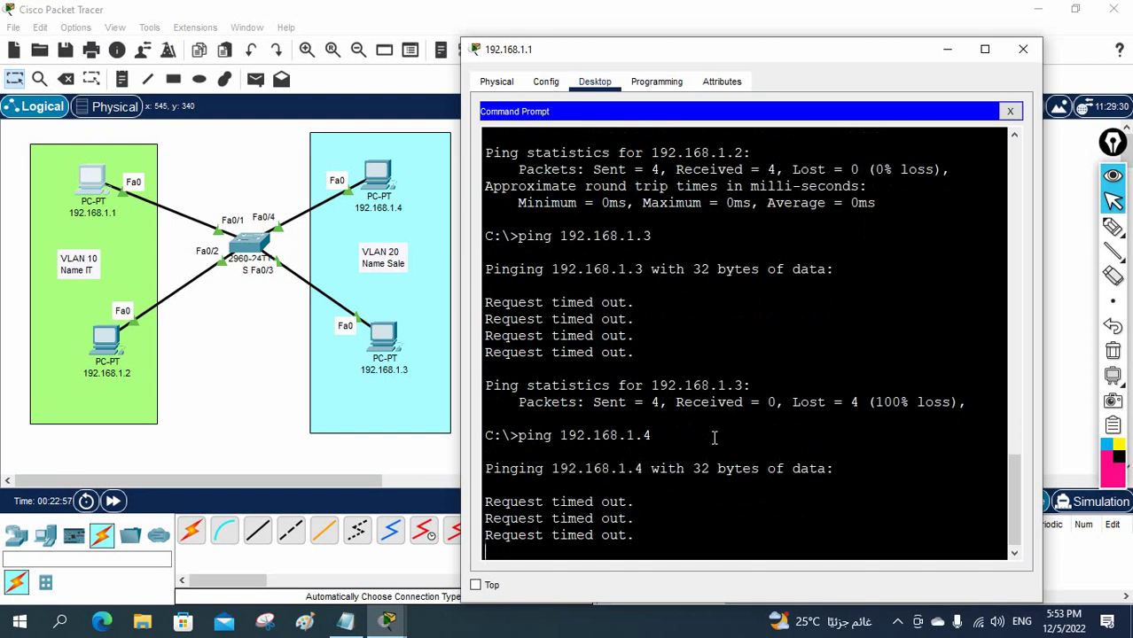
# Review the VLAN port assignment commands in the switch's CLI history and return to the command prompt of PC 192.168.1.1.
pyautogui.click(253, 247)
pyautogui.scroll(7, 696, 347)
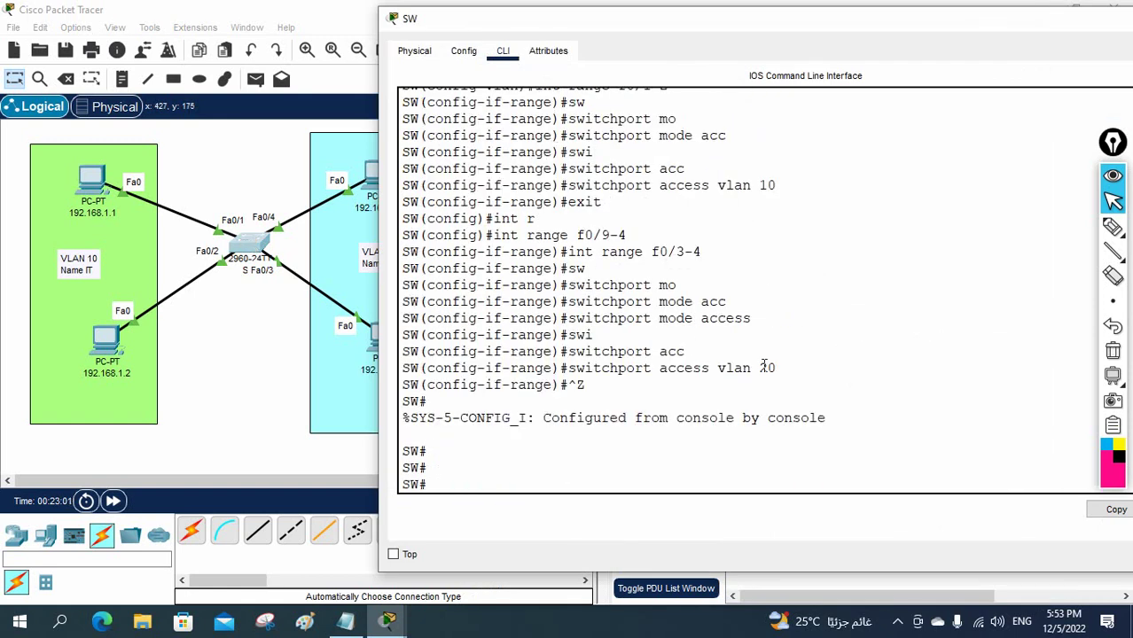
pyautogui.scroll(3, 762, 366)
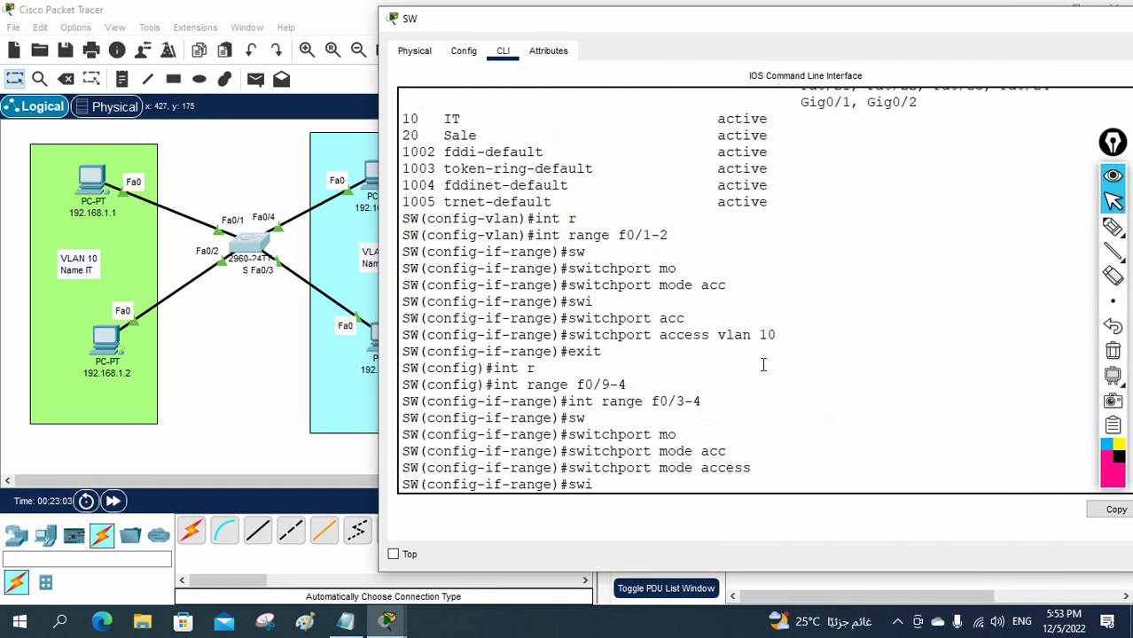
pyautogui.press('Tab')
pyautogui.write('acc')
pyautogui.press('Tab')
pyautogui.write('vlan 20')
pyautogui.press('Return')
pyautogui.hotkey('ctrl', 'z')
pyautogui.press('Return')
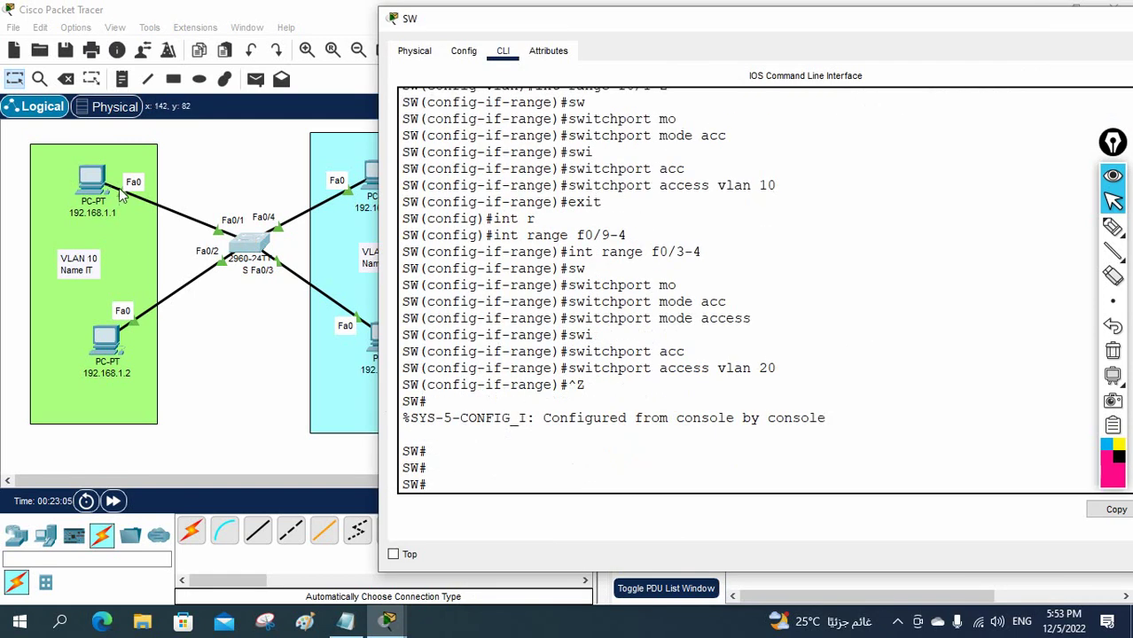
pyautogui.click(91, 174)
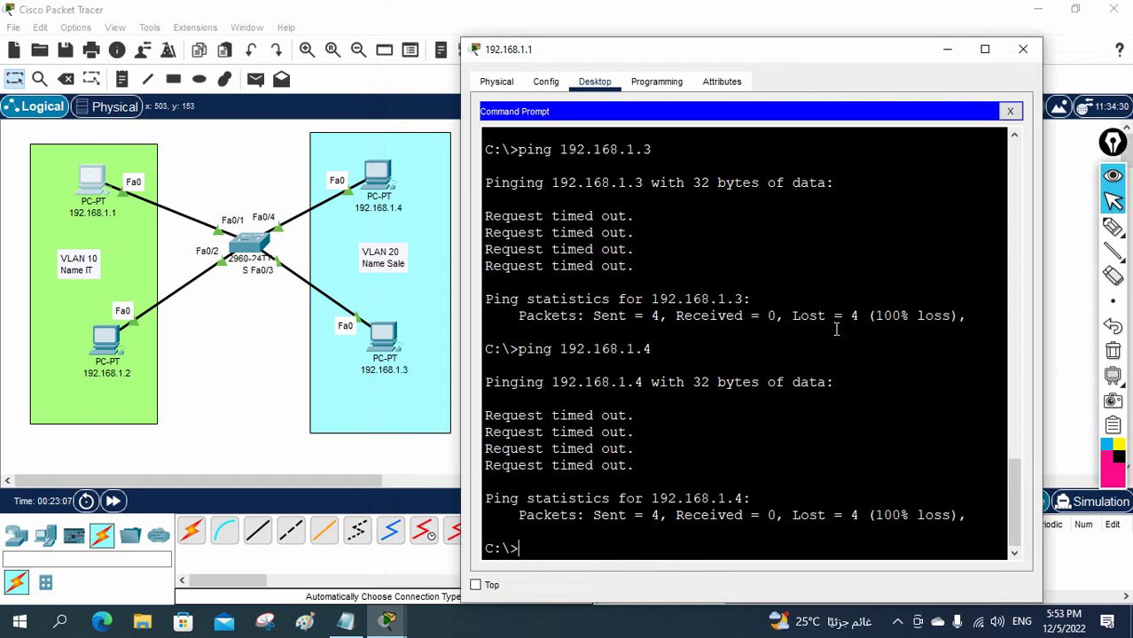